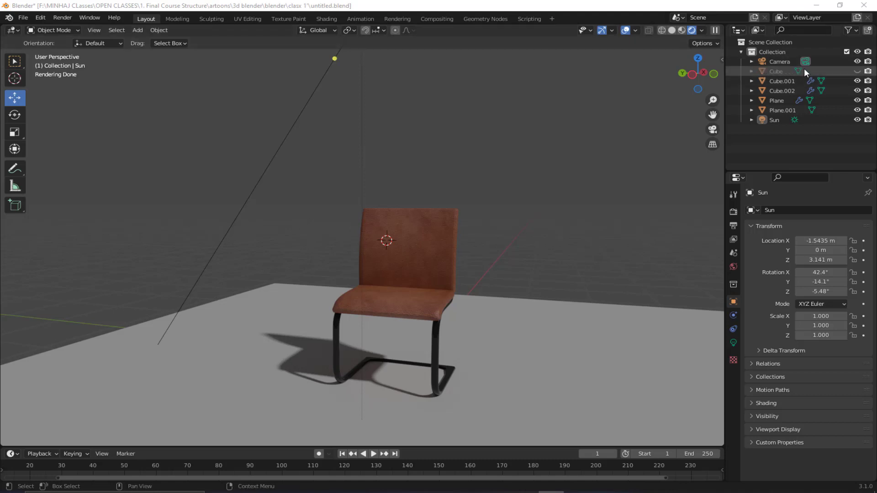
- Unhide the Cube table object, view it together with the chair, and set the viewport to solid shading
left_click(858, 71)
scroll(391, 241, "down", 6)
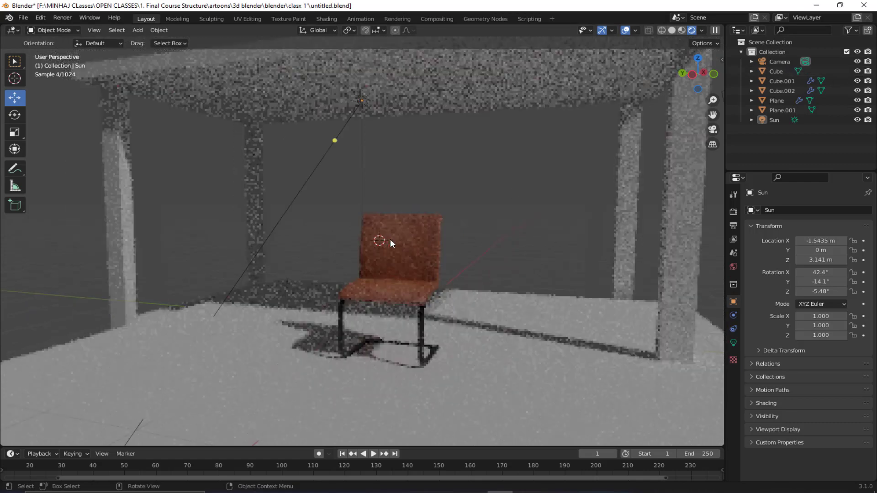
middle_click_drag(382, 240, 401, 231)
scroll(468, 275, "up", 4)
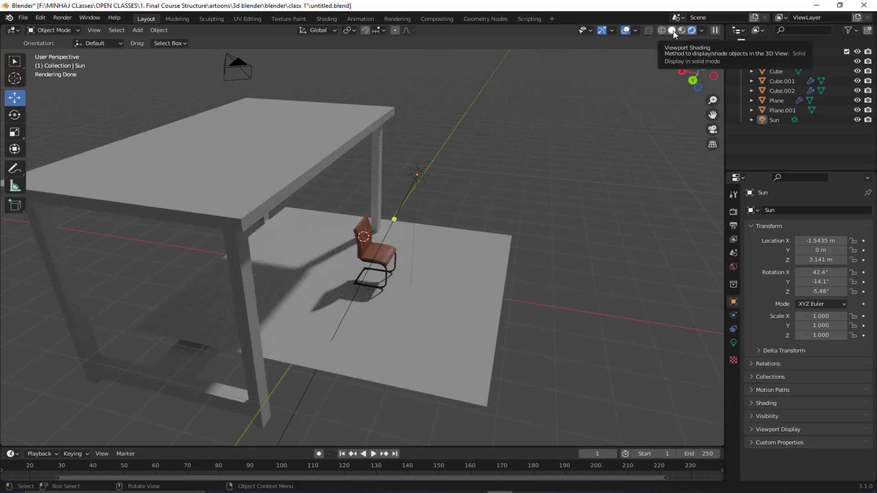
left_click(673, 30)
mouse_move(337, 296)
middle_mouse_down()
mouse_move(294, 289)
mouse_move(337, 265)
mouse_move(315, 269)
middle_mouse_up()
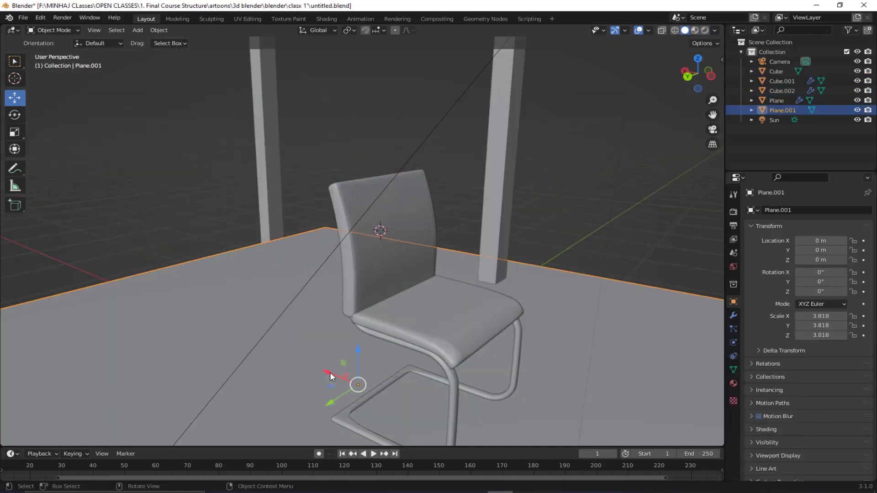
- Select the chair's frame, seat and backrest in turn to check whether they are separate objects
left_click(454, 376)
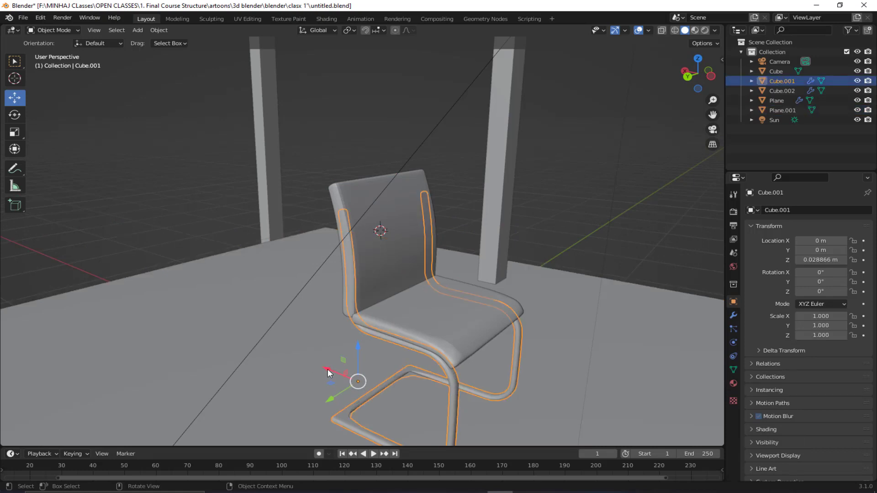
mouse_move(328, 374)
left_mouse_down()
mouse_move(238, 373)
mouse_move(325, 374)
left_mouse_up()
key("ctrl+z")
left_click(440, 306)
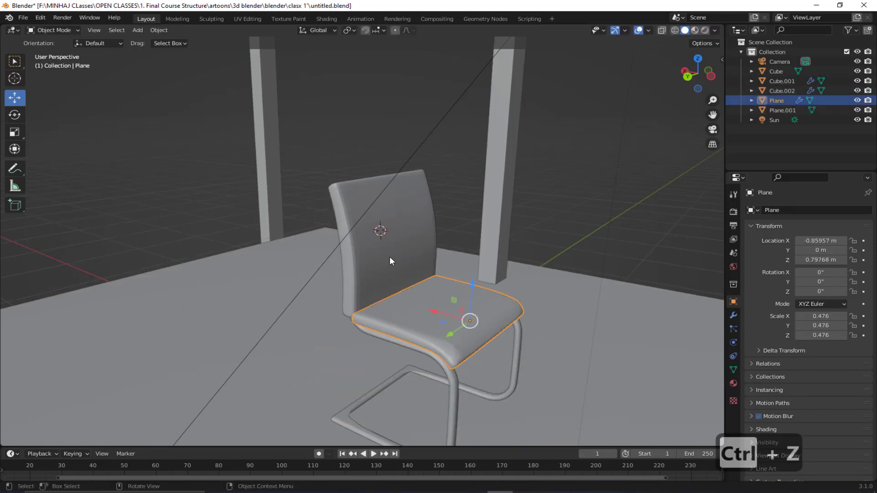
left_click(393, 258, "shift")
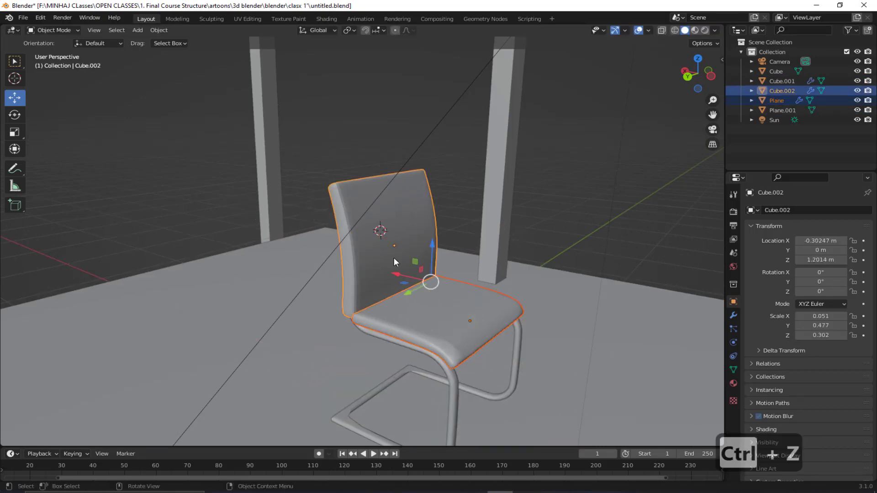
left_click(455, 328)
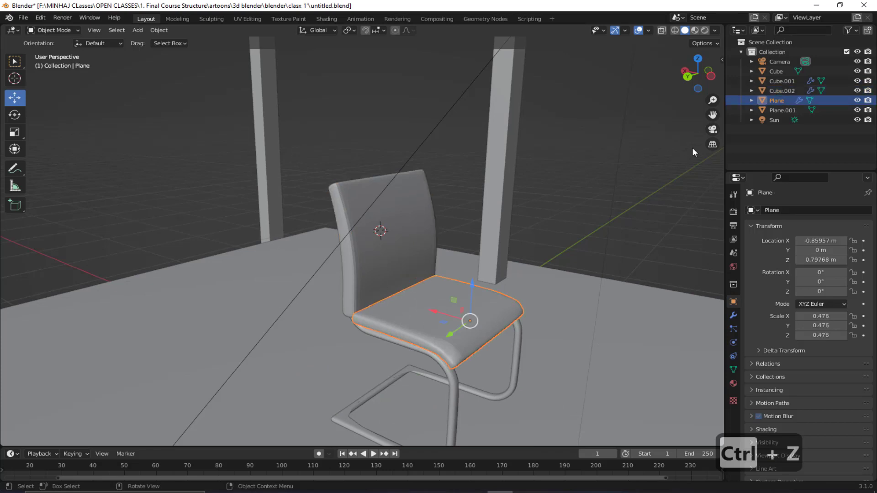
left_click(418, 258)
- Rename the chair's seat object, Plane, as seat
left_click(776, 101)
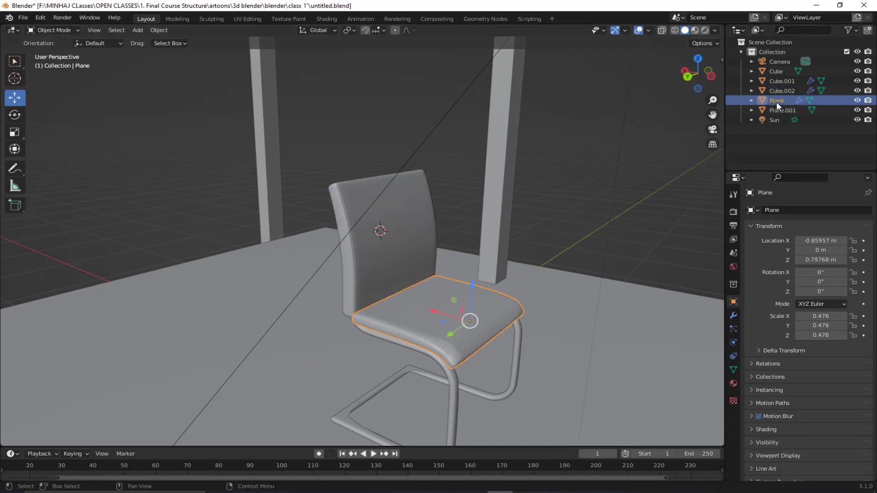
right_click(777, 102)
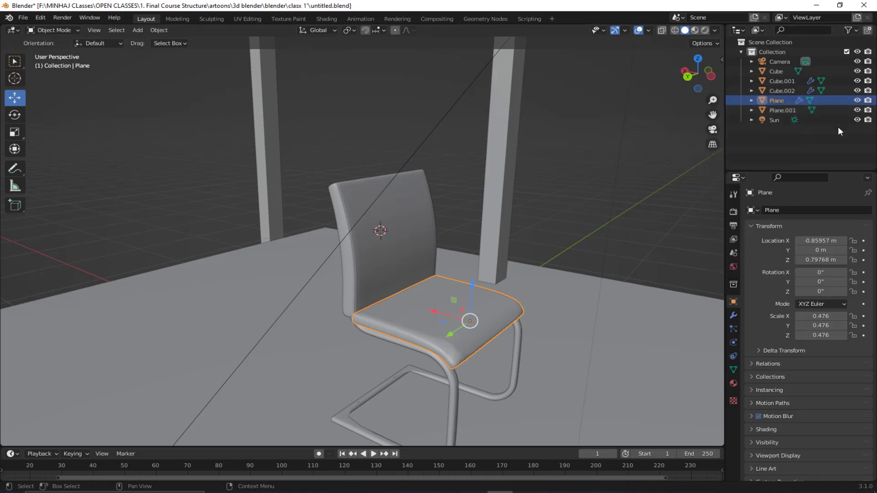
double_click(778, 100)
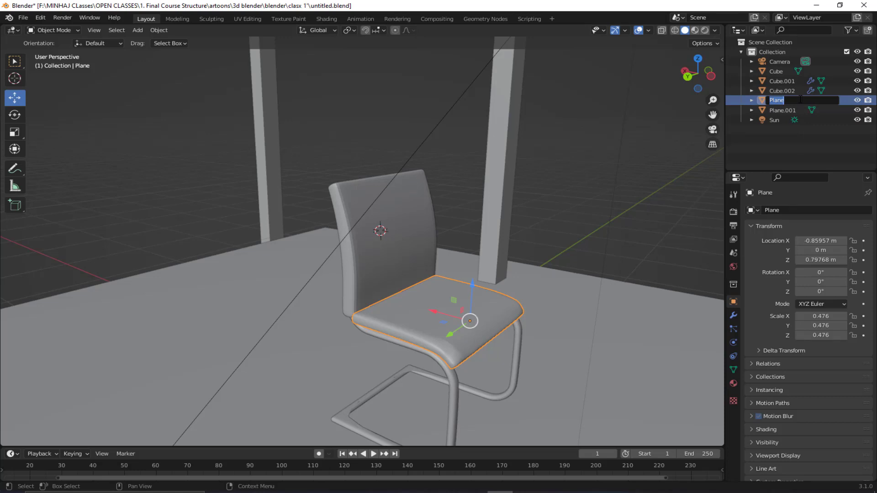
type("seat")
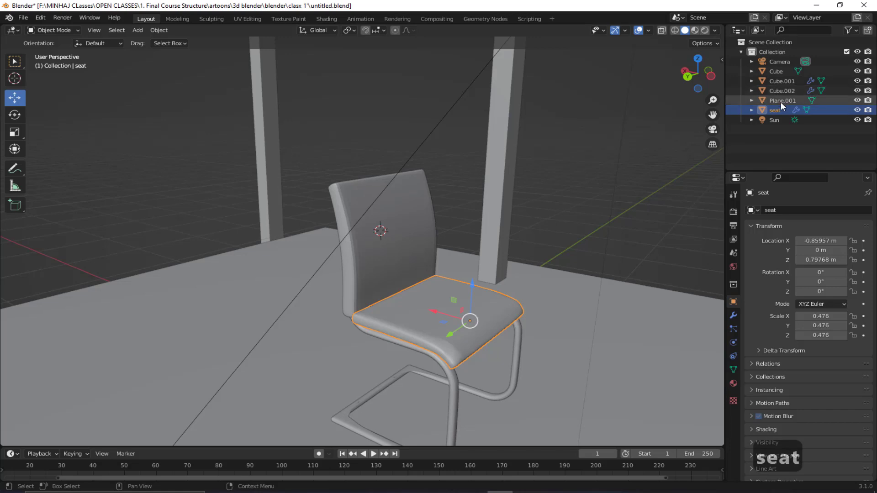
key("Return")
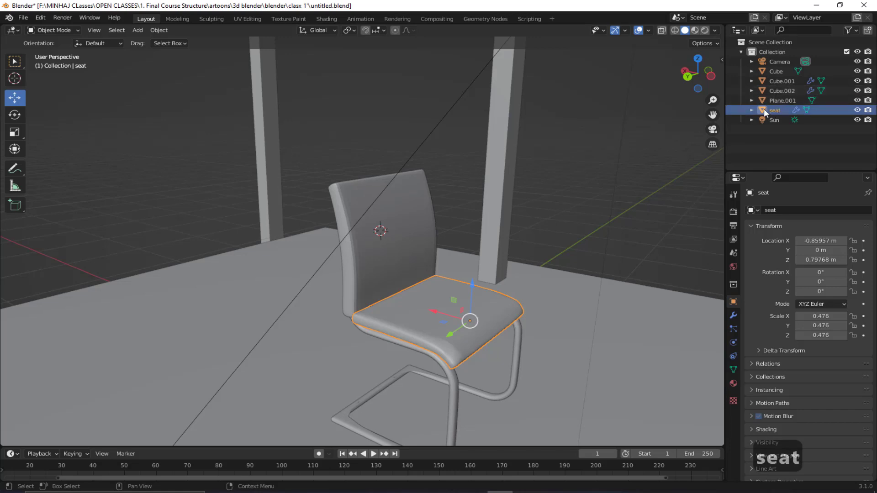
- Identify the chair's backrest object by toggling object visibility, and rename Cube.002 as back
left_click(858, 110)
left_click(858, 110)
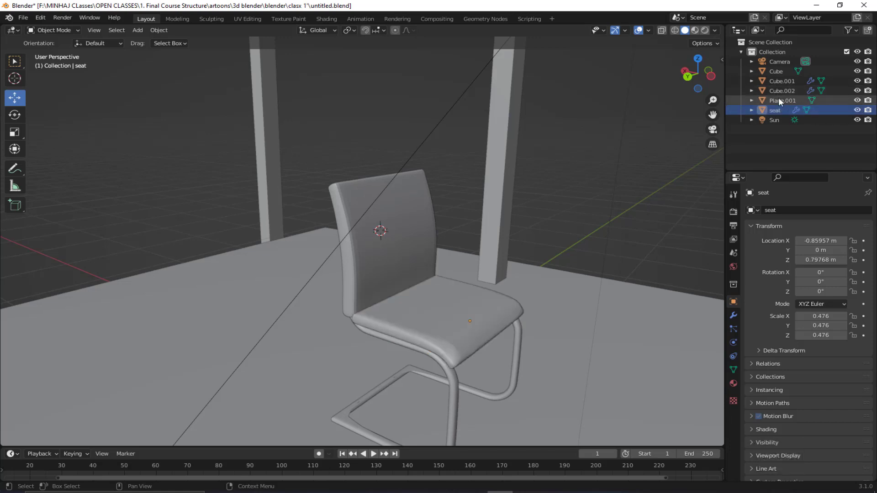
left_click(858, 101)
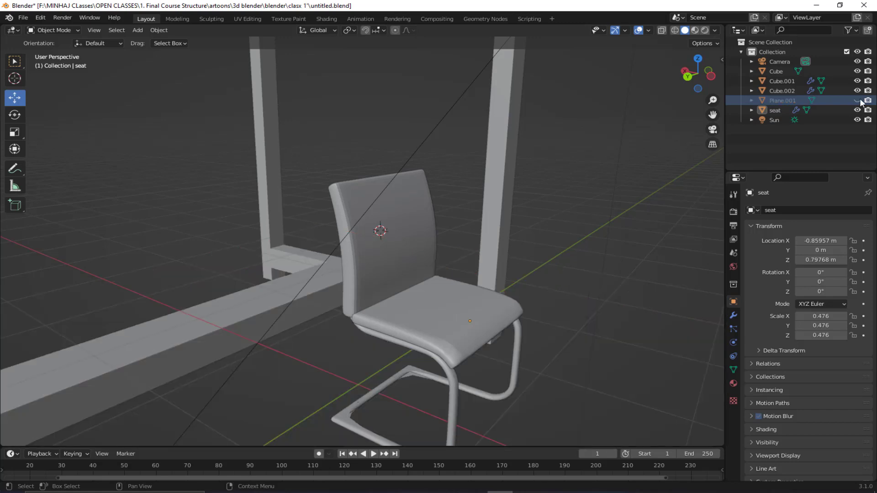
left_click(858, 101)
left_click(858, 91)
left_click(858, 91)
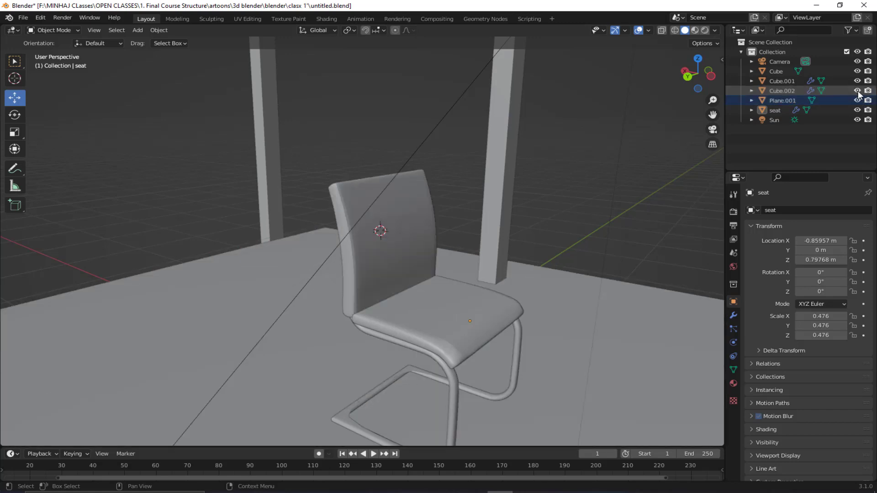
double_click(778, 89)
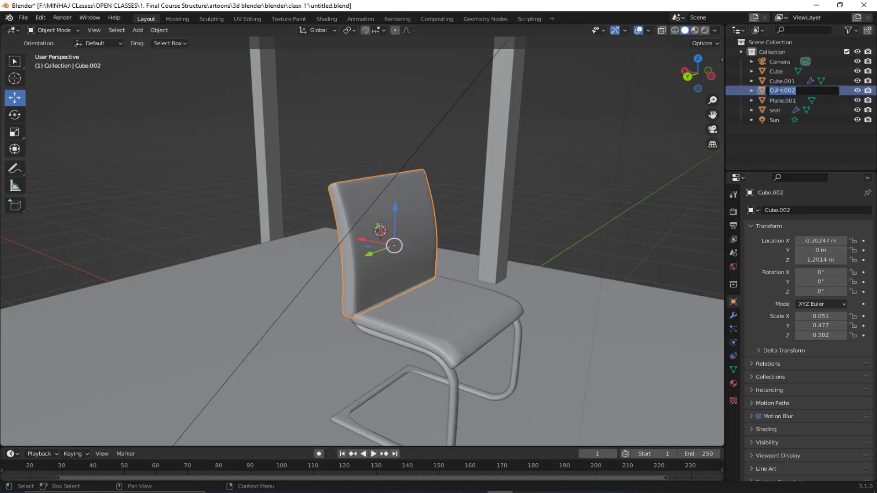
type("back")
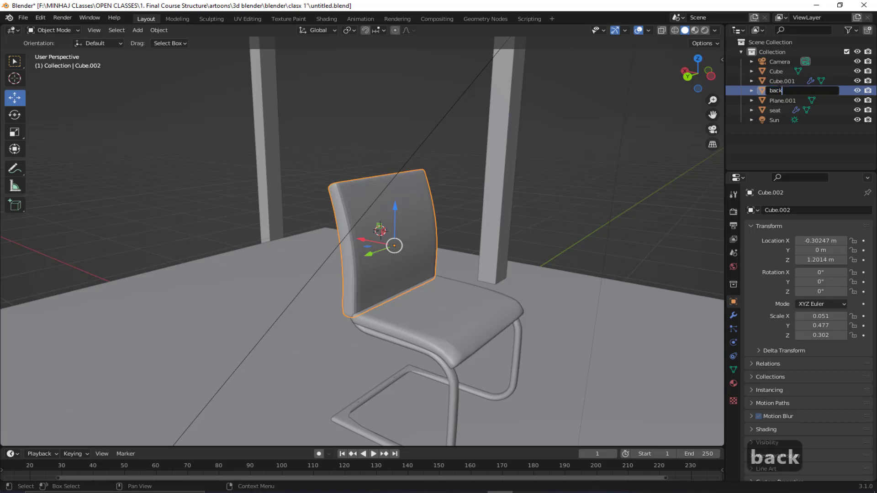
key("Return")
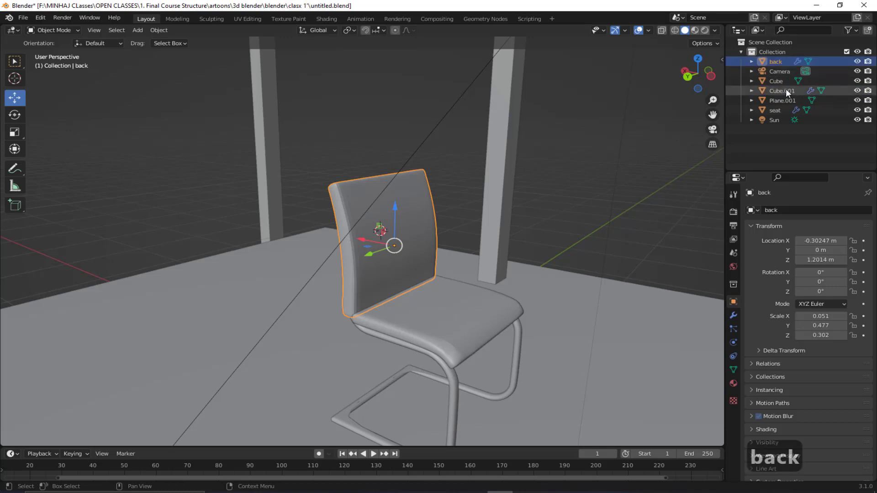
- Rename the chair's tubular leg object, Cube.001, as frame
left_click(786, 88)
right_click(786, 88)
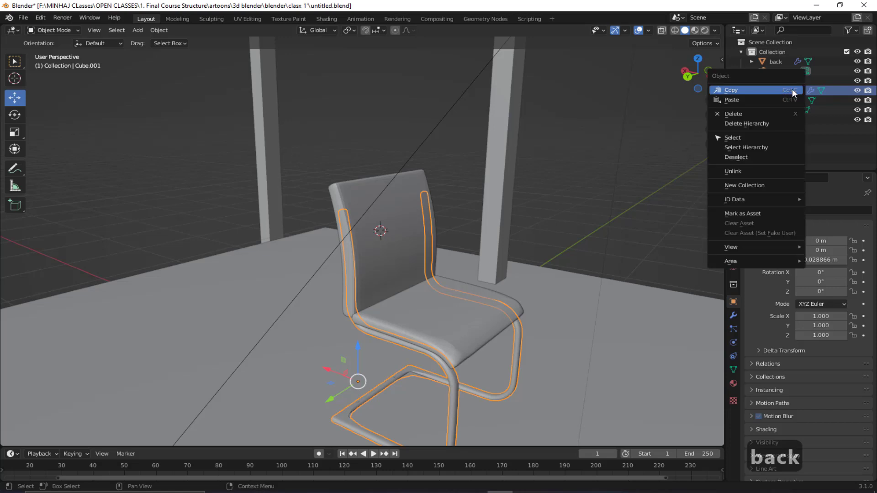
double_click(787, 88)
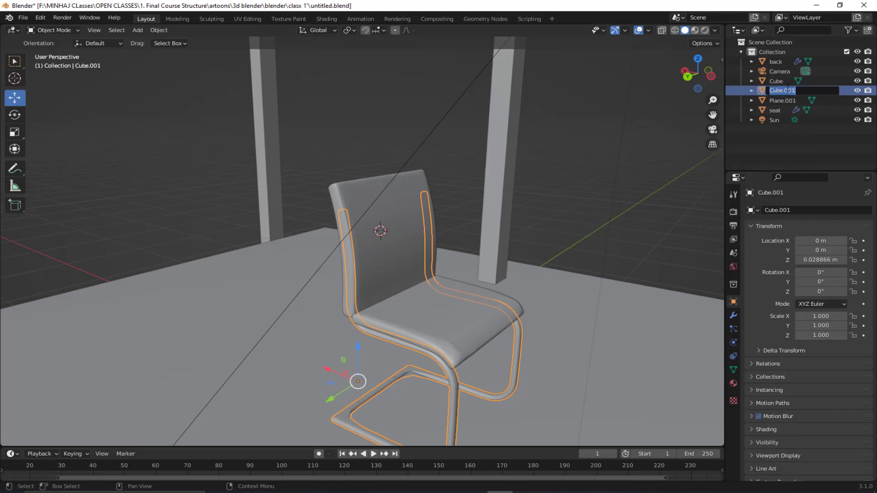
type("frame")
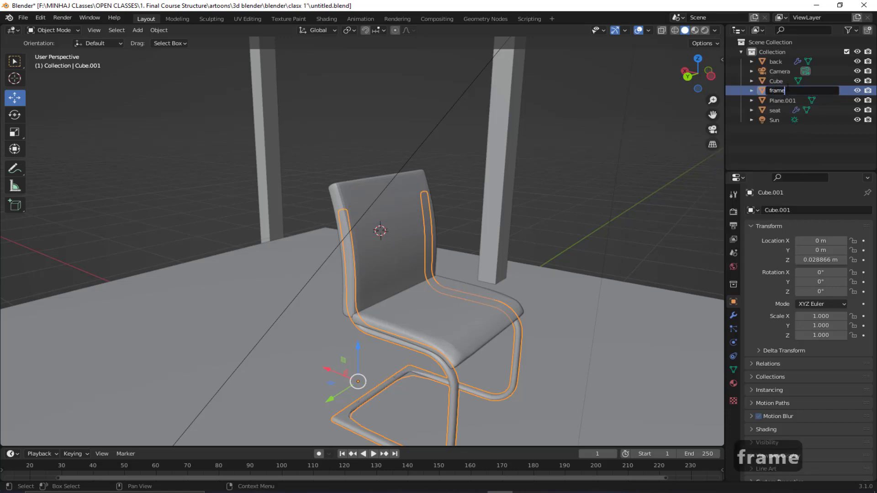
key("Return")
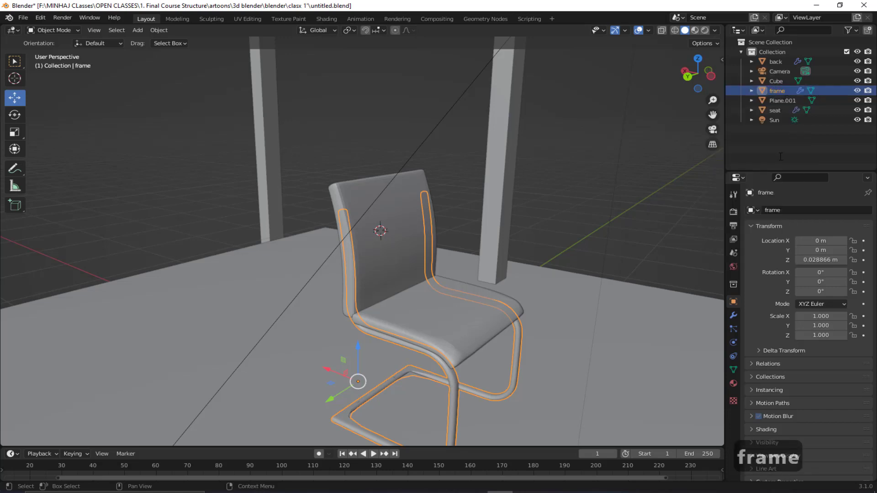
- Parent the seat and back objects to the frame object
left_click(776, 110)
left_click(779, 60, "ctrl")
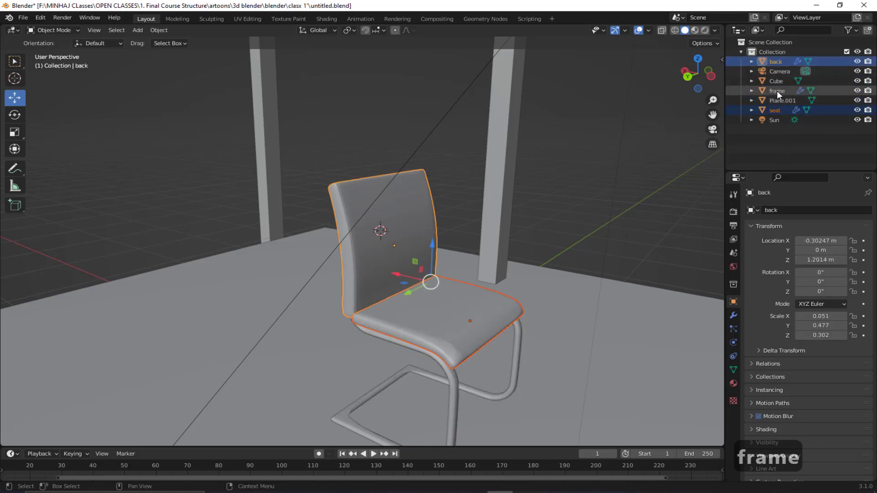
left_click(761, 110)
left_click_drag(764, 109, 763, 92)
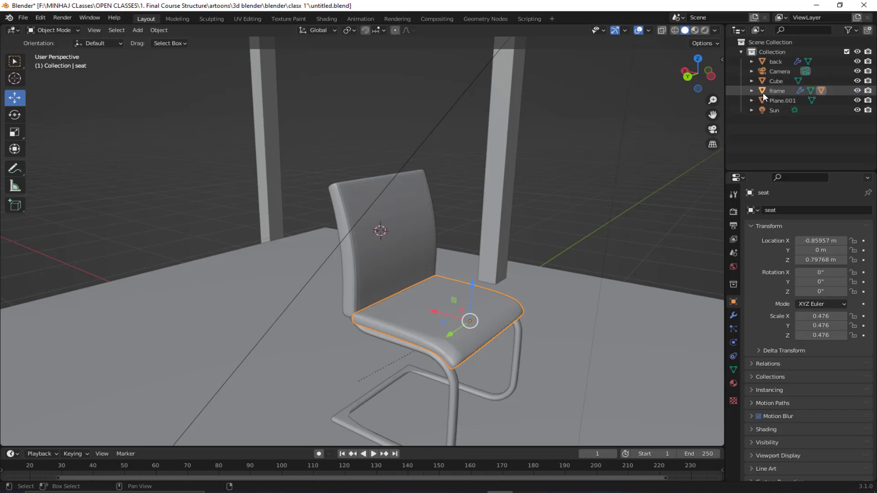
left_click(761, 62)
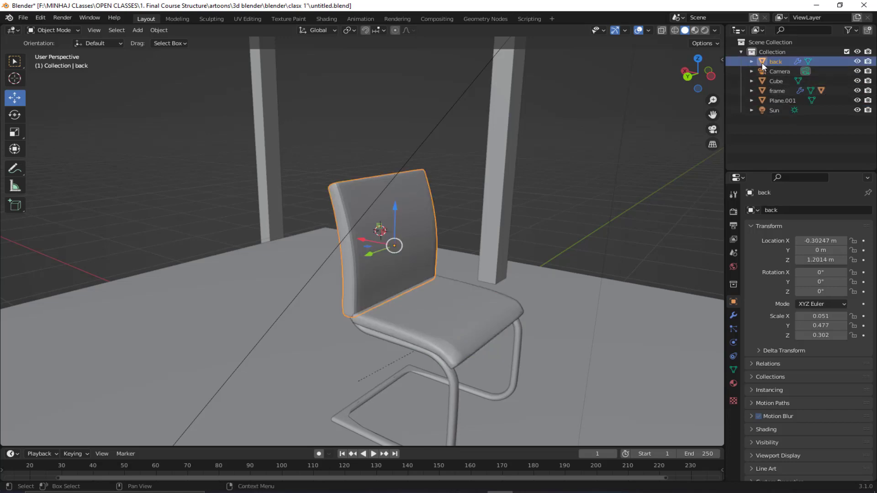
left_click_drag(762, 60, 761, 92)
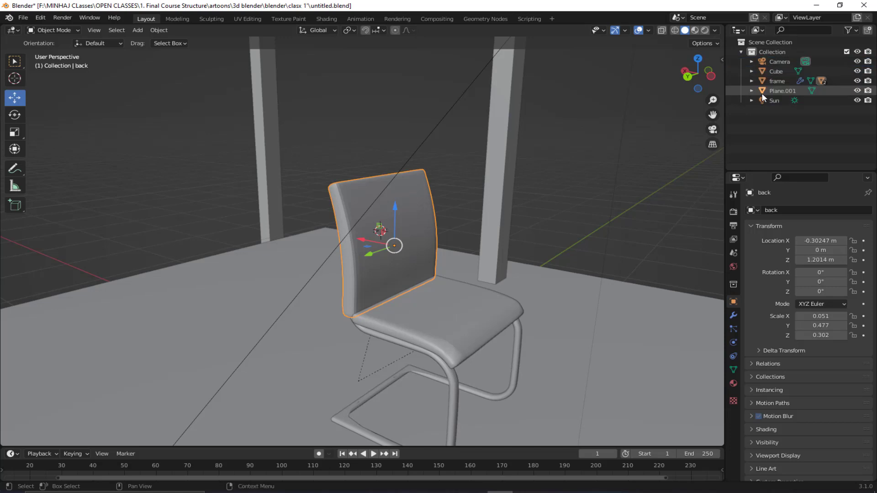
- Raise the frame with its child parts about 0.3 m along the Z axis
left_click(858, 82)
left_click(858, 82)
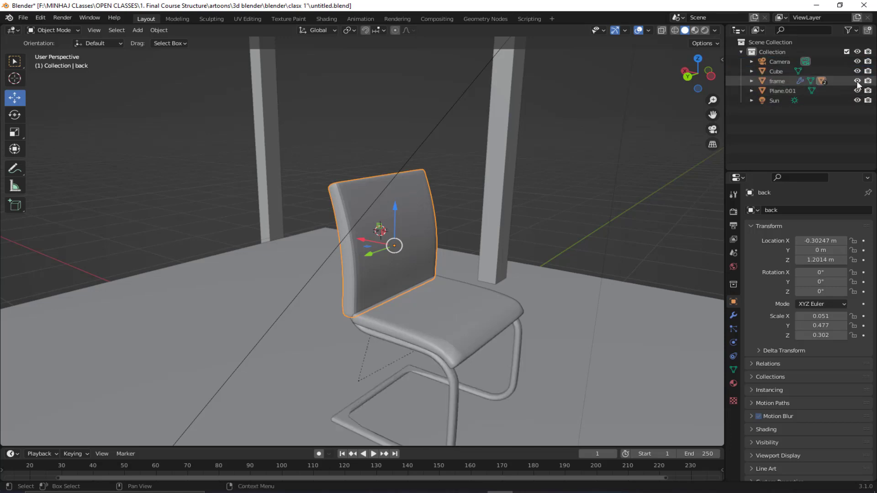
left_click(771, 80)
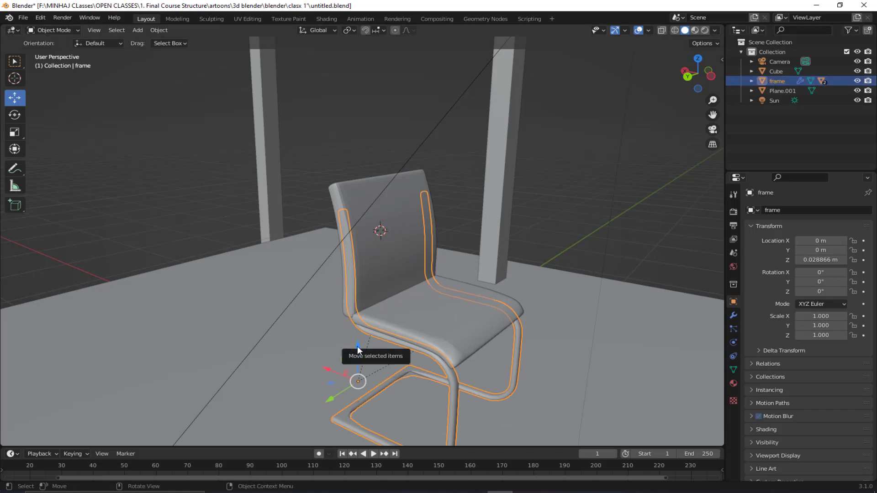
left_click_drag(358, 347, 379, 320)
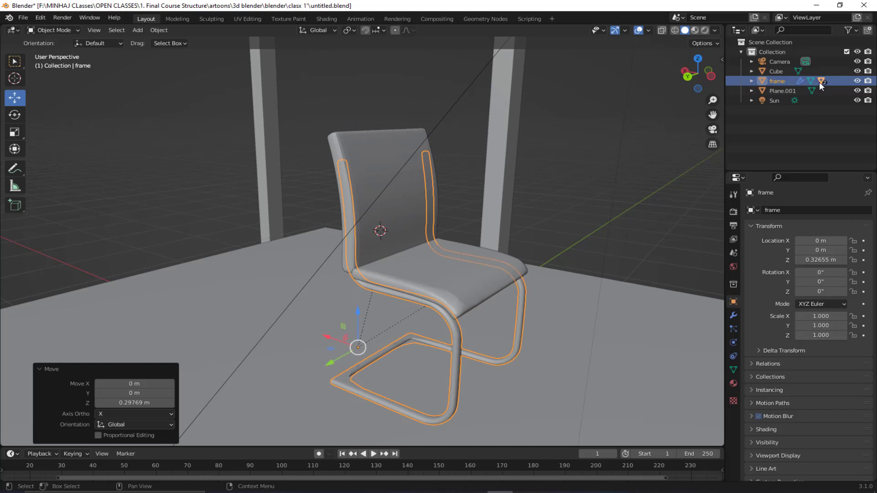
- Examine the frame's hierarchy by toggling the visibility of back, seat and frame individually
left_click(752, 80)
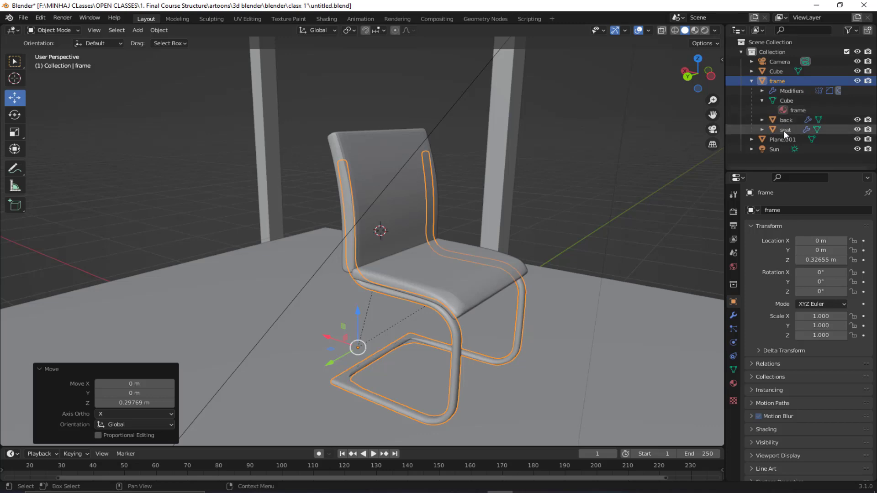
left_click(858, 120)
left_click(858, 129)
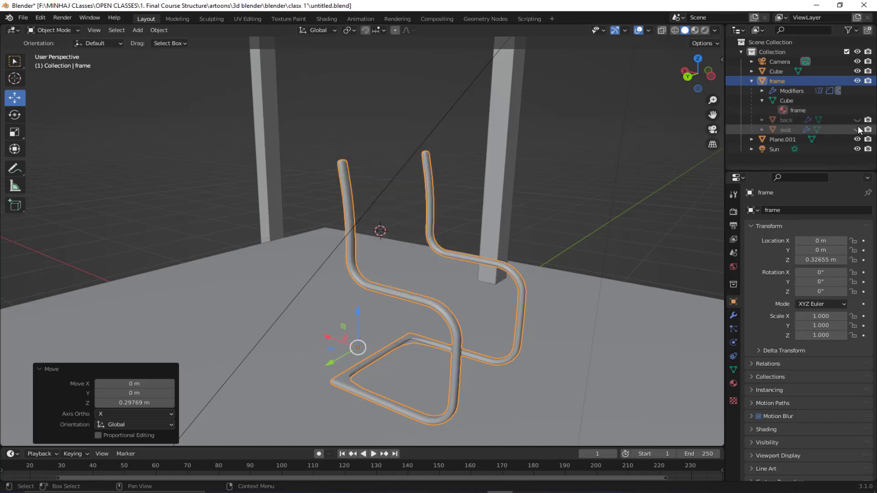
left_click(858, 129)
left_click(857, 120)
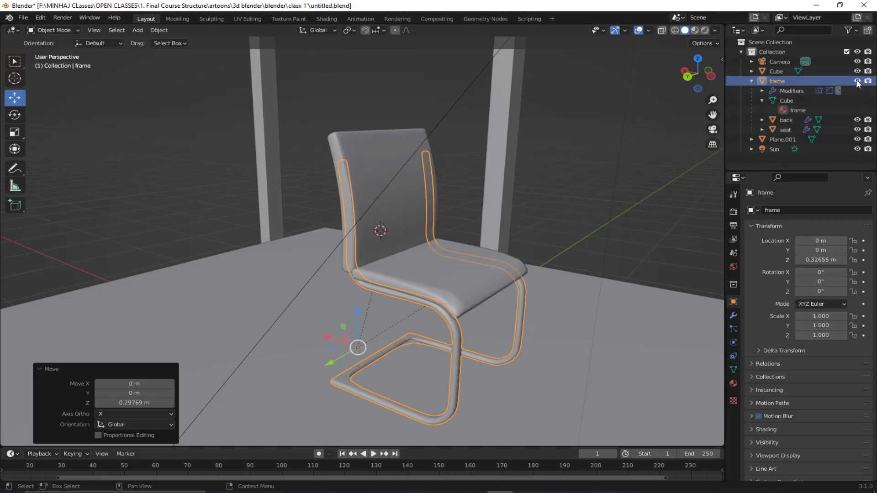
left_click(857, 81)
left_click(857, 81)
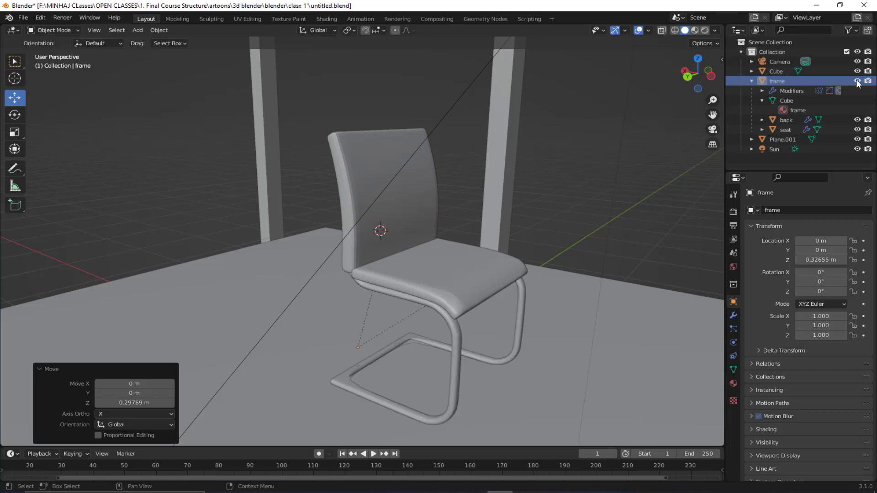
left_click(752, 81)
scroll(393, 285, "down", 5)
scroll(388, 288, "down", 1)
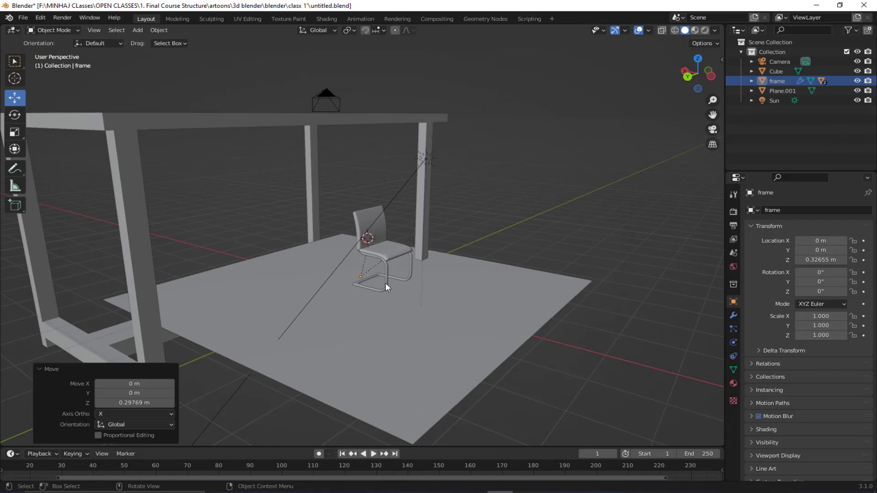
left_click(386, 284)
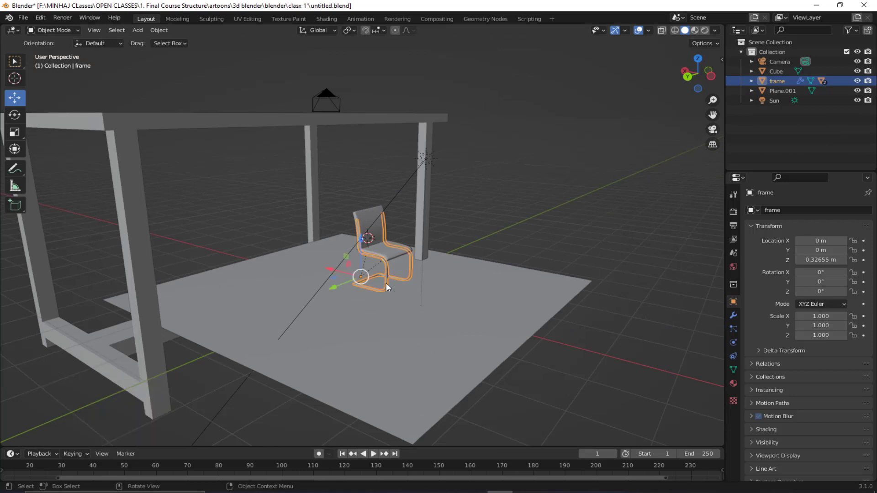
left_click(388, 251, "shift")
left_click(366, 215, "shift")
left_click(593, 202)
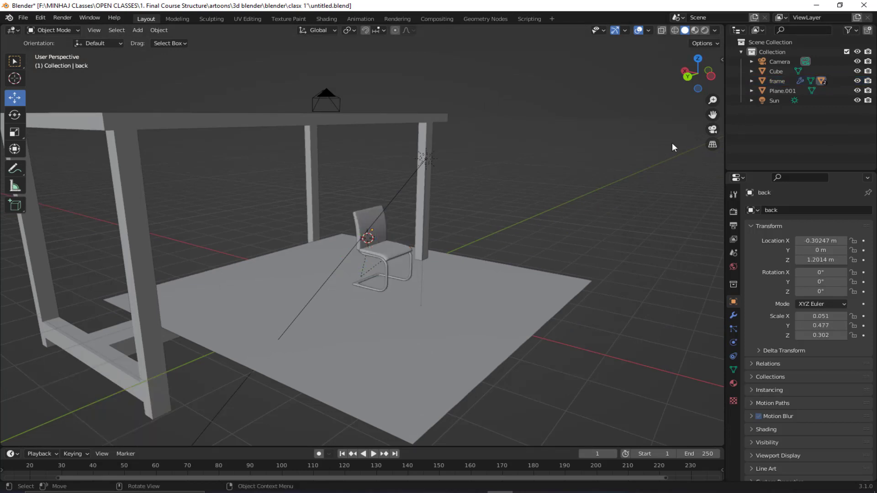
- Scale the frame with its child parts uniformly to about 2.7
left_click(777, 81)
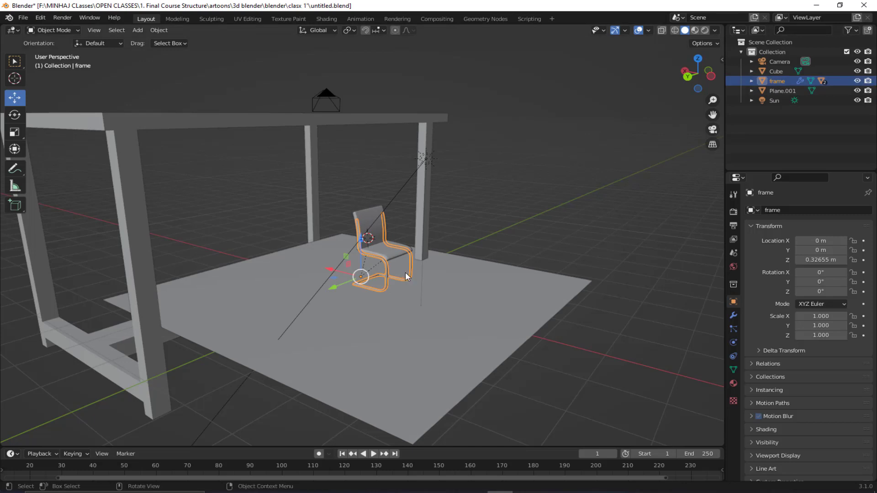
left_click(14, 132)
scroll(389, 292, "up", 1)
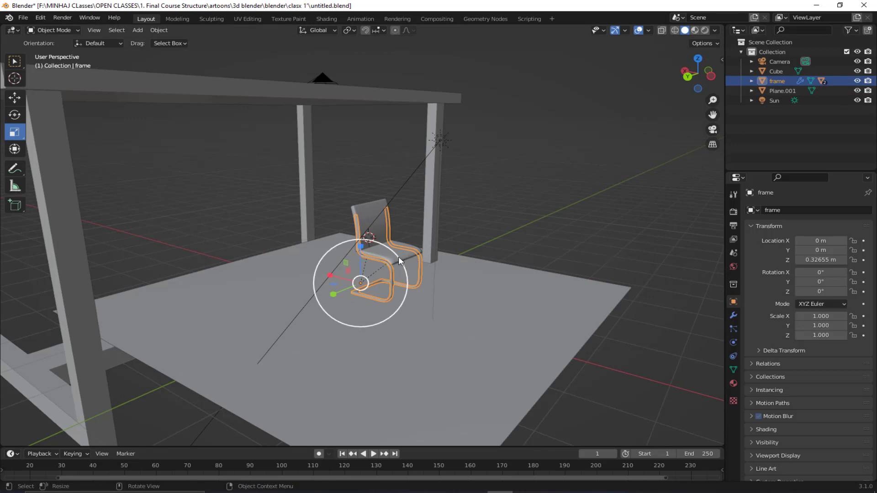
left_click_drag(399, 256, 452, 216)
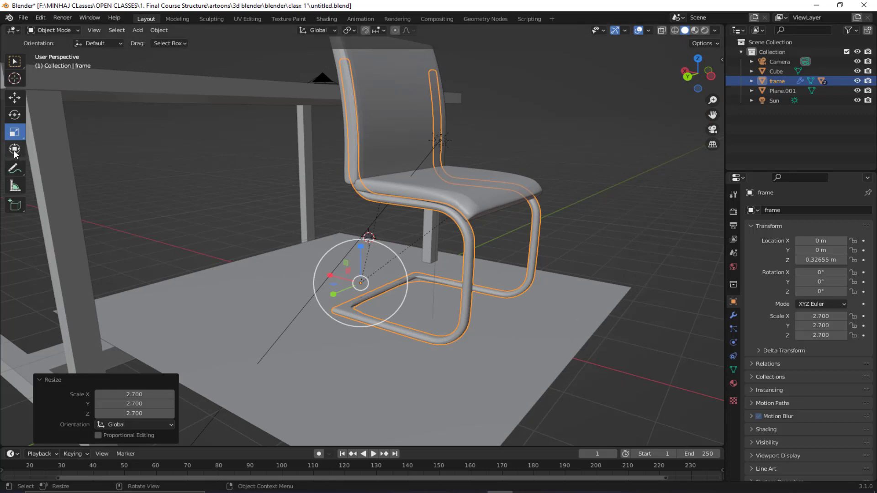
- Rotate the frame with its child parts about the Z axis to about -123° so the chair faces the table
left_click(14, 115)
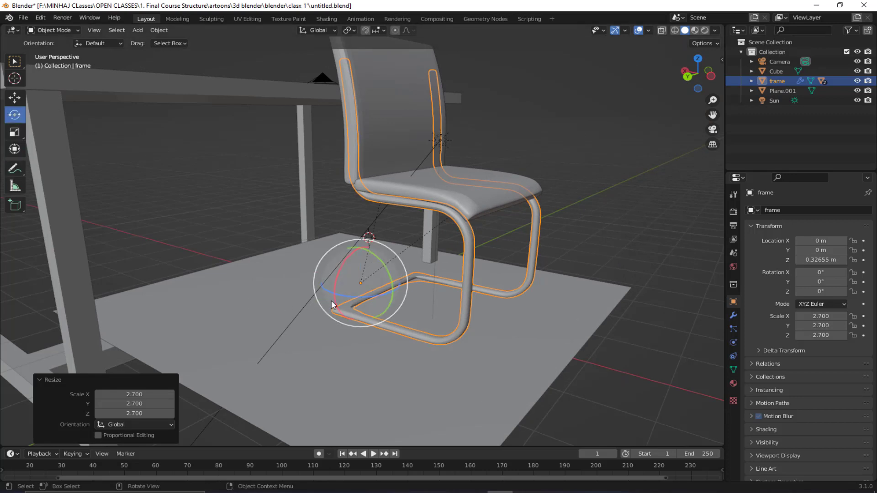
left_click_drag(358, 298, 284, 295)
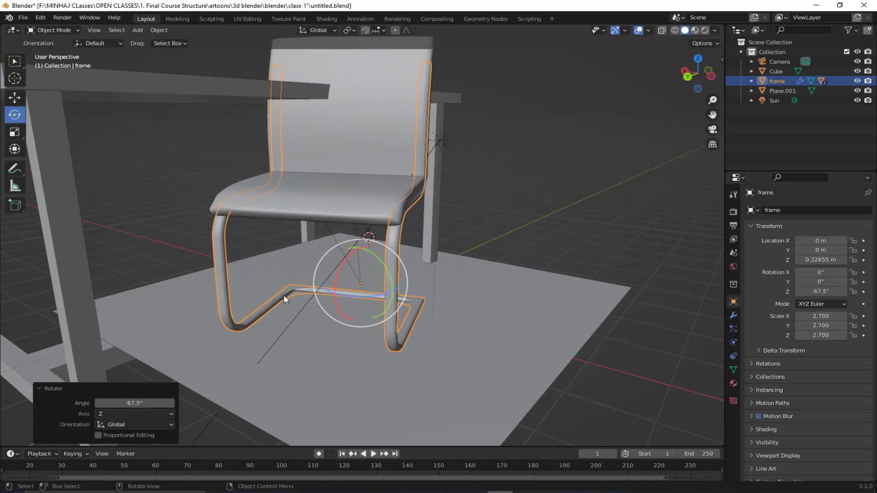
left_click_drag(357, 297, 314, 316)
scroll(314, 316, "down", 2)
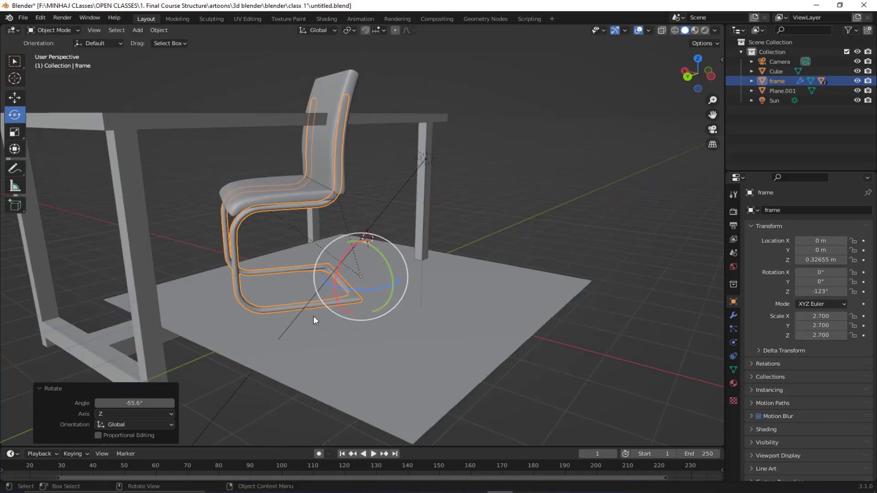
- Move the chair frame about -2.65 m in X and -1.87 m in Y, and lower it slightly onto the floor plane
middle_click_drag(300, 290, 325, 316)
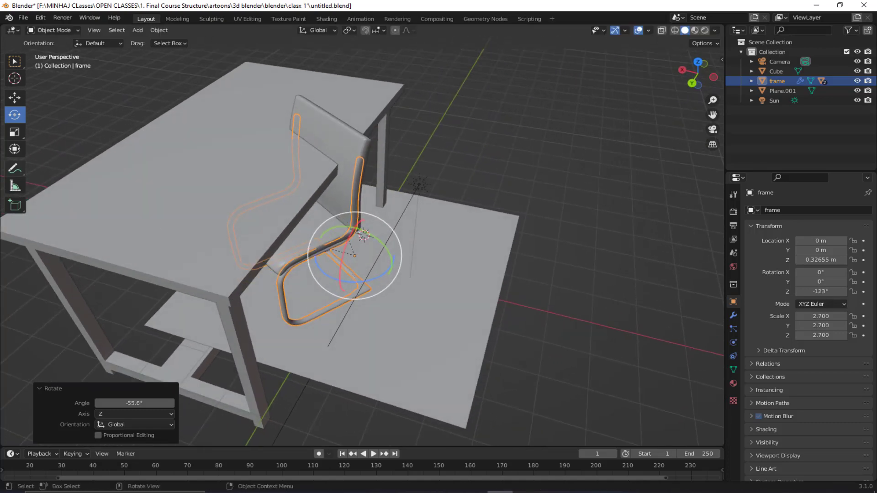
left_click(20, 98)
left_click_drag(319, 248, 426, 245)
middle_click_drag(426, 245, 407, 293)
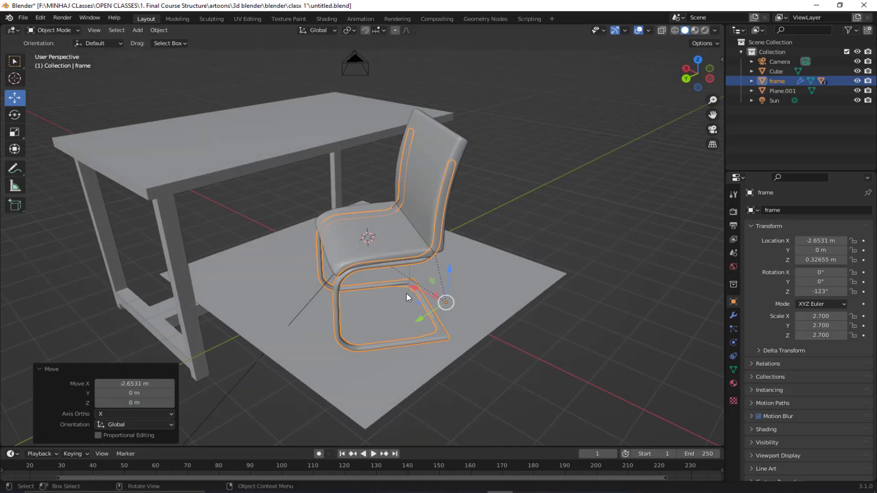
left_click_drag(421, 313, 459, 289)
middle_click_drag(459, 289, 376, 217)
scroll(411, 224, "up", 2)
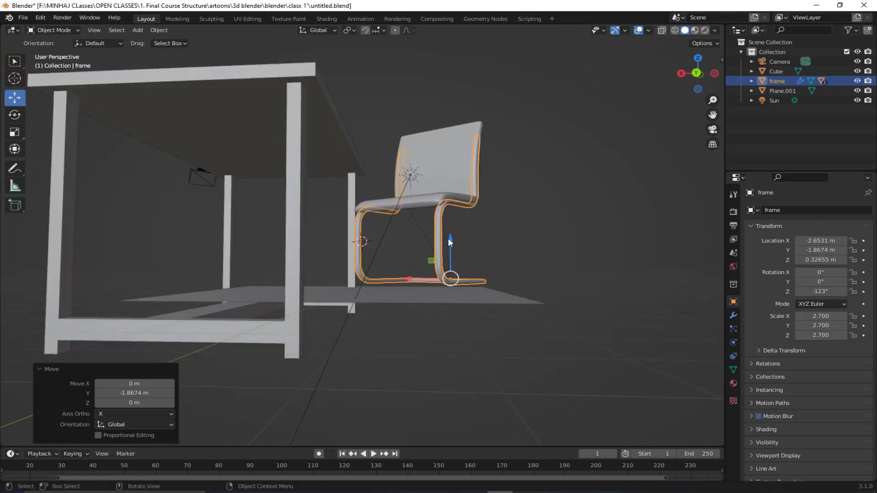
left_click_drag(449, 238, 449, 249)
- Raise the table object about 0.82 m along the Z axis
middle_click_drag(449, 249, 284, 255)
left_click(336, 276)
scroll(320, 261, "down", 4)
left_click_drag(285, 139, 286, 115)
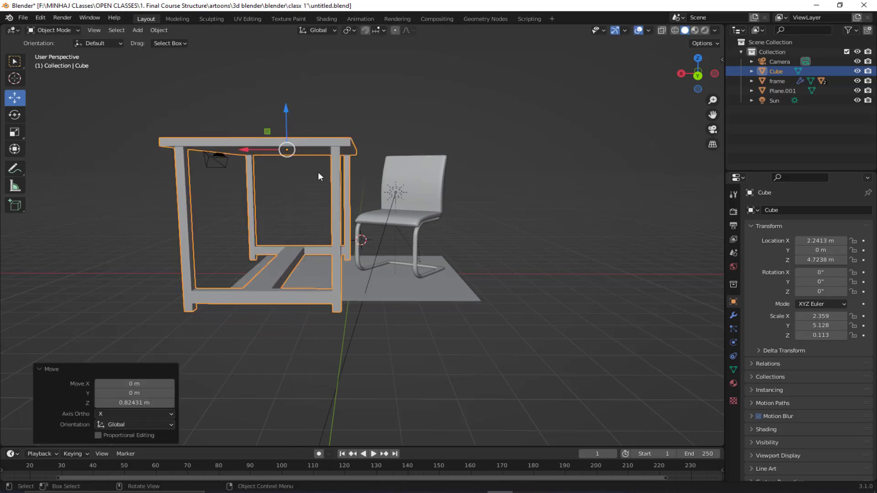
- Enlarge the floor plane uniformly by a factor of about 2.65
middle_click_drag(318, 172, 332, 305)
left_click(370, 298)
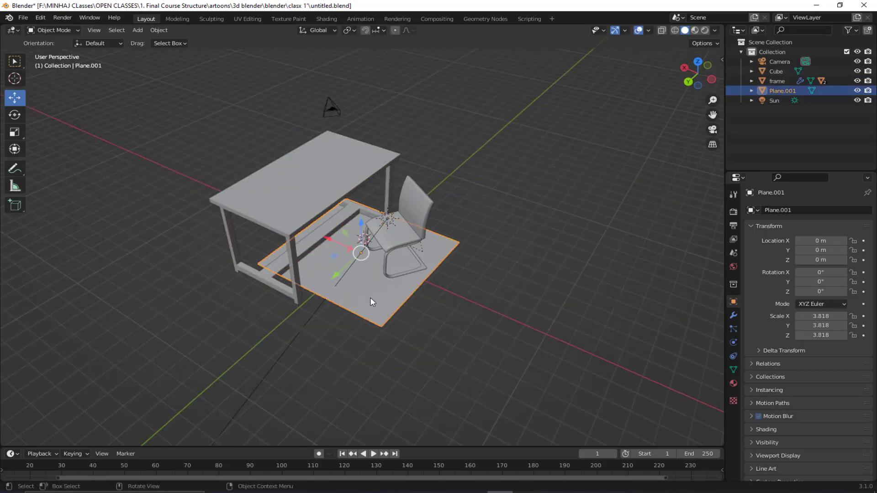
left_click(11, 135)
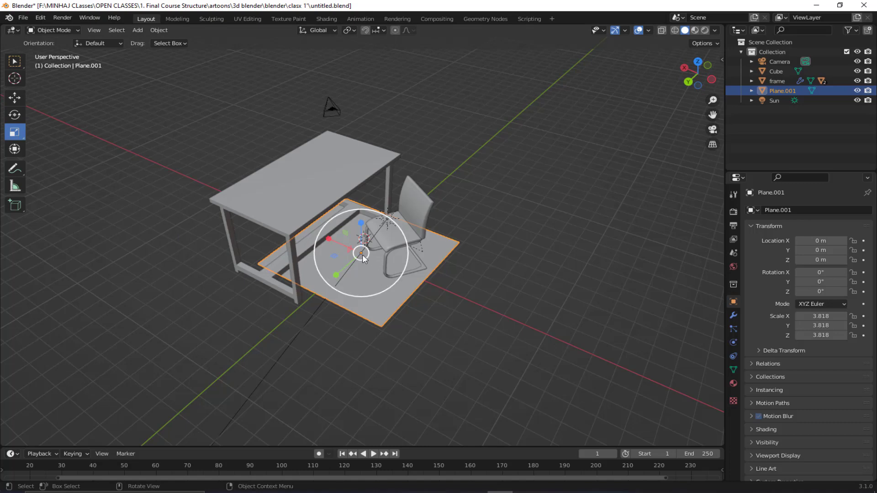
left_click_drag(409, 234, 482, 209)
middle_click_drag(481, 209, 247, 251)
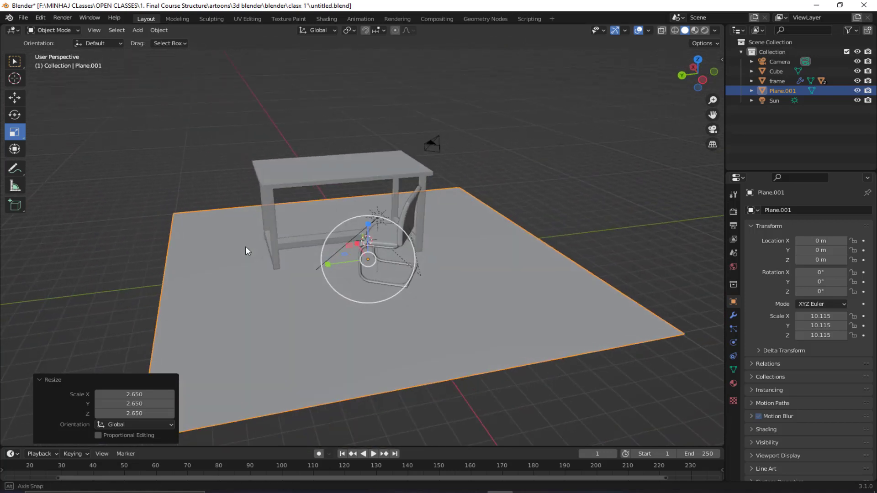
left_click(157, 143)
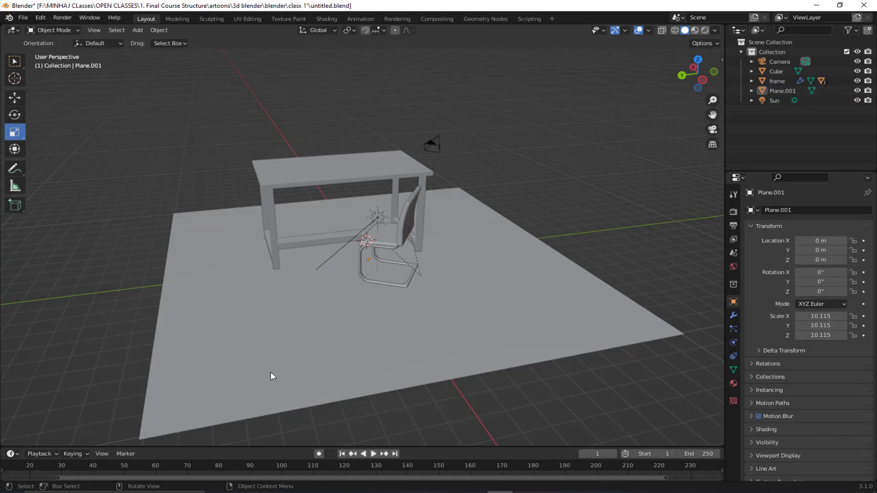
- Add a cube and scale it to about 0.136 in Y and 10.16 in X as a long thin wall
middle_click_drag(271, 372, 294, 322)
key("shift+a")
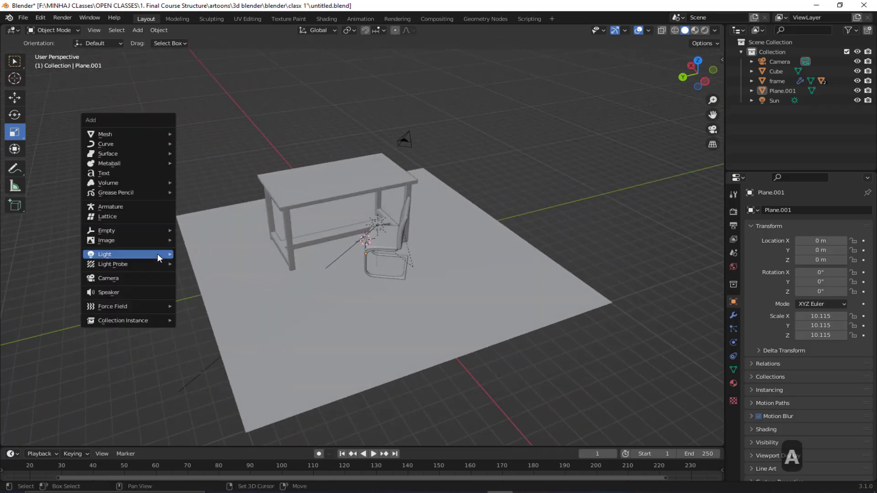
mouse_move(142, 133)
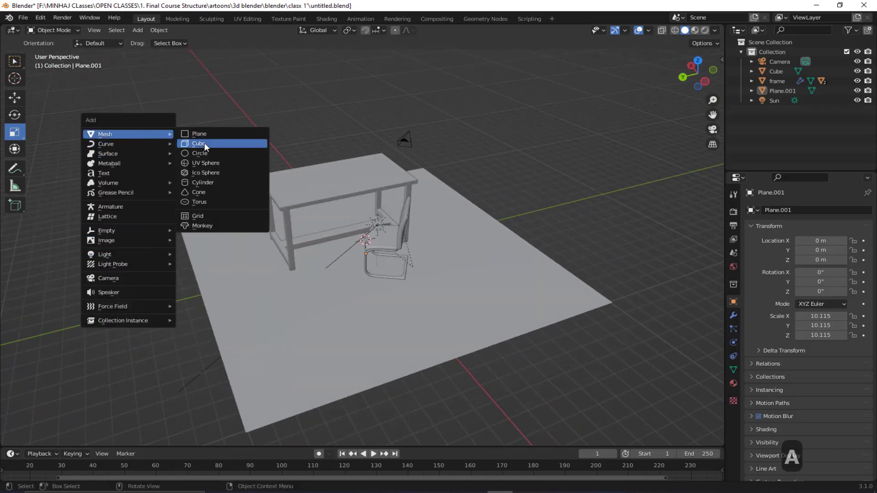
left_click(201, 144)
key("s")
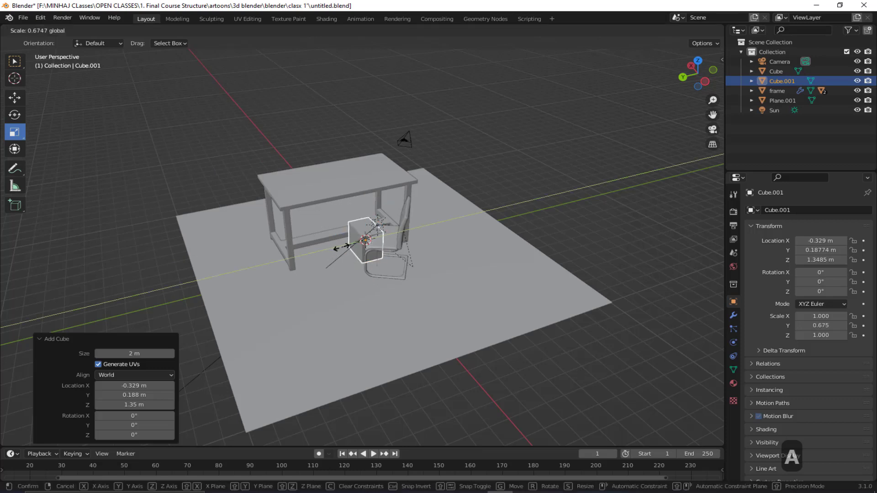
key("y")
left_click(357, 238)
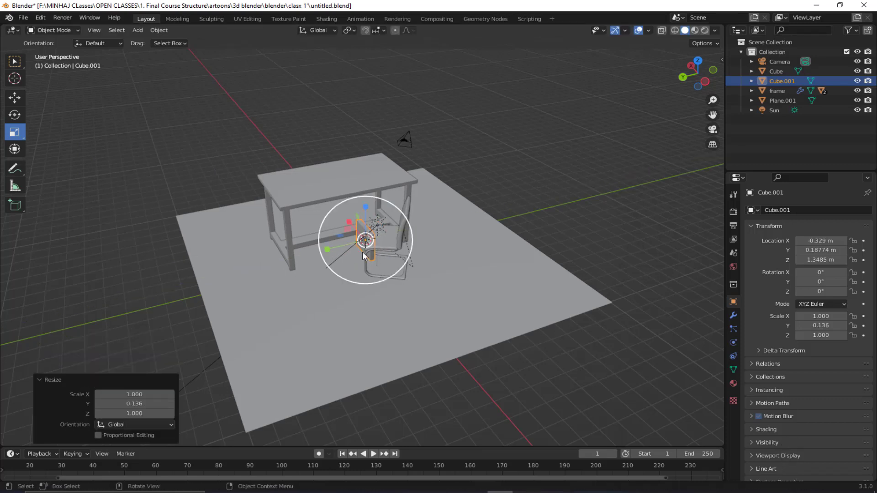
key("s")
key("x")
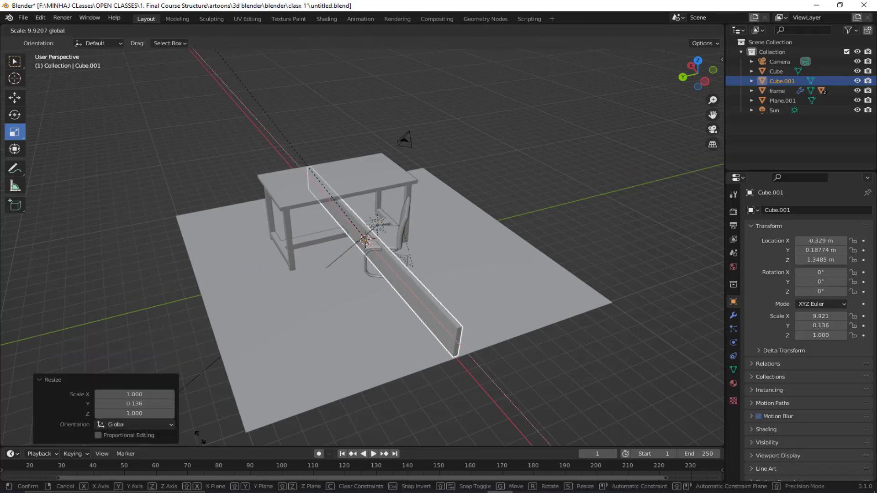
left_click(201, 27)
- Move the wall cube about -9.70 m in Y to the floor's edge and shift the floor plane about -0.18 m in X for alignment
left_click(14, 97)
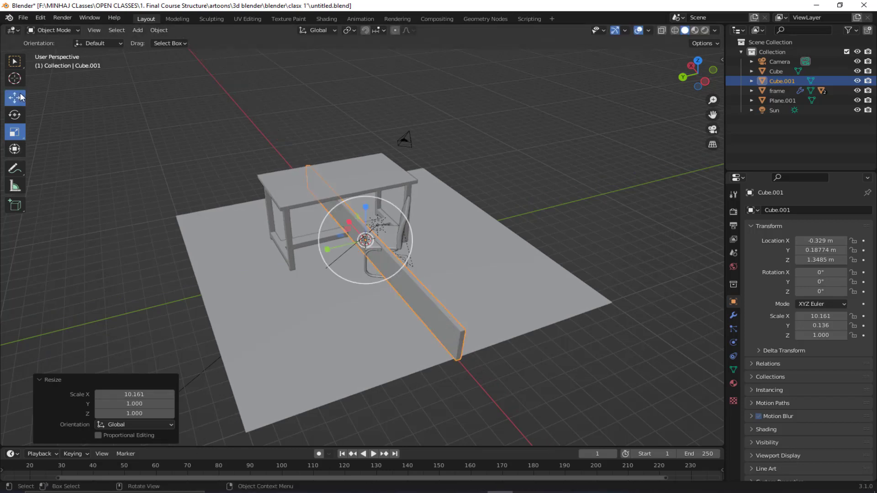
left_click_drag(327, 249, 466, 240)
middle_click_drag(368, 326, 439, 148)
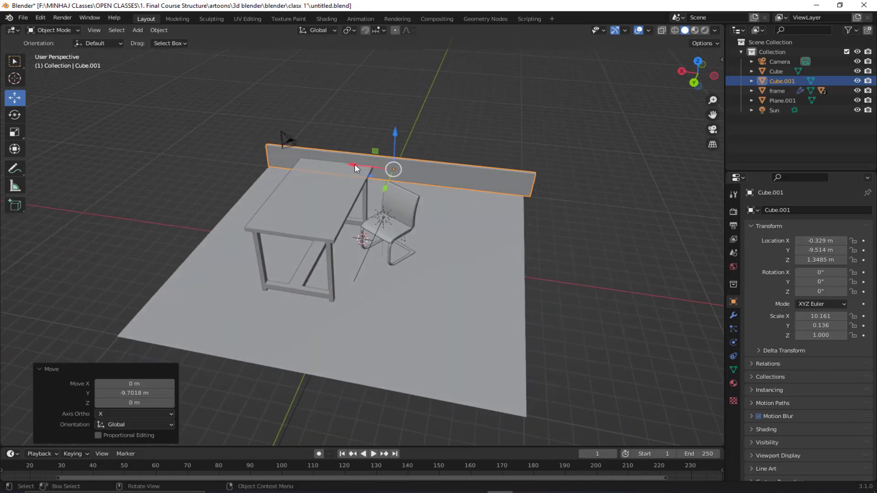
left_click_drag(355, 163, 351, 164)
left_click(456, 220)
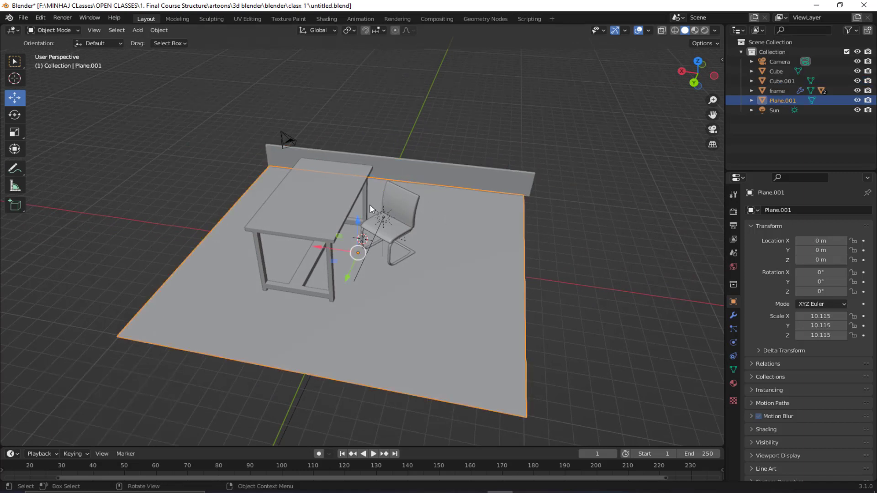
left_click(329, 245)
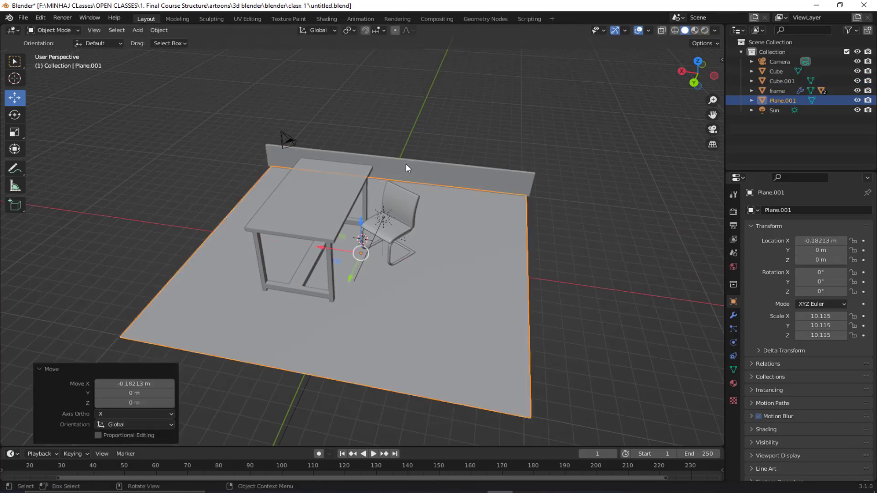
- Open the wall cube in Edit Mode, clear its mesh selection and enable face selection
left_click(417, 158)
scroll(401, 138, "up", 2)
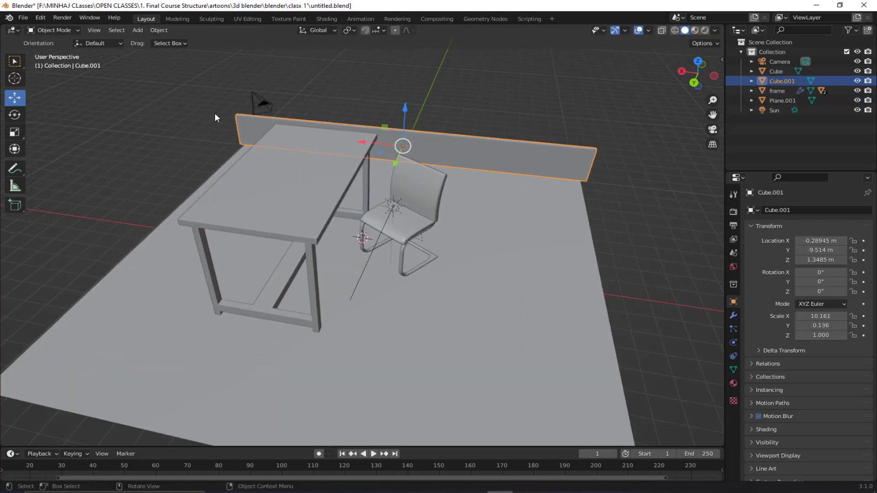
left_click(62, 29)
left_click(57, 44)
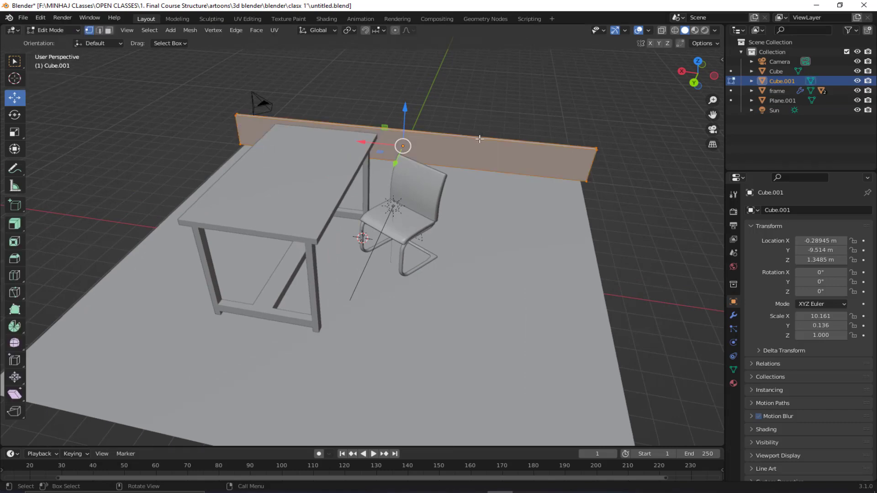
key("alt+a")
scroll(401, 157, "down", 3)
middle_click_drag(402, 157, 462, 163)
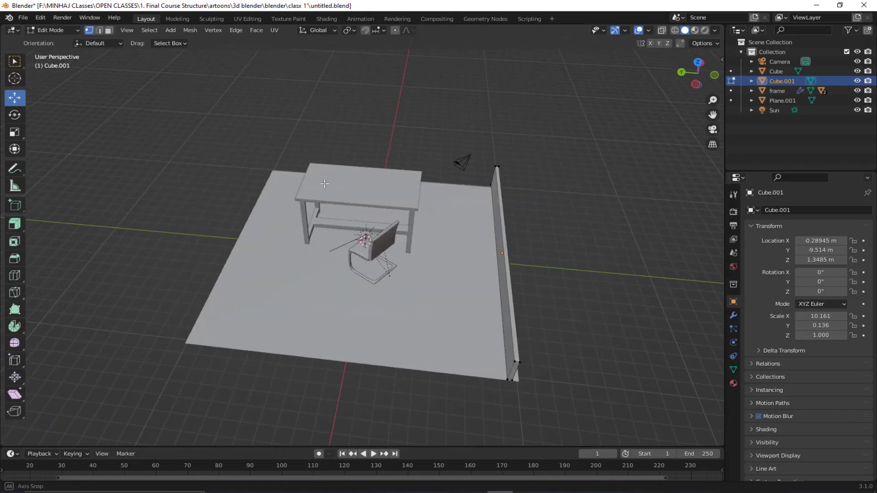
scroll(469, 237, "up", 2)
middle_click_drag(469, 237, 425, 235)
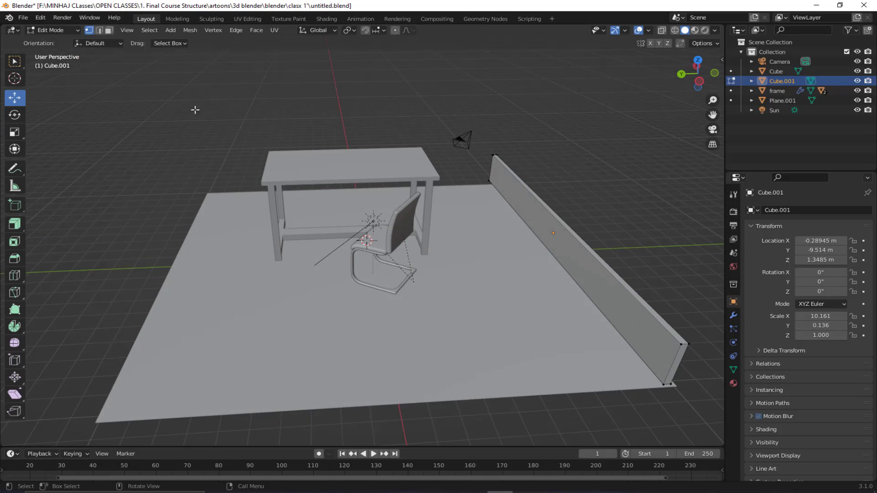
key("1")
key("2")
key("3")
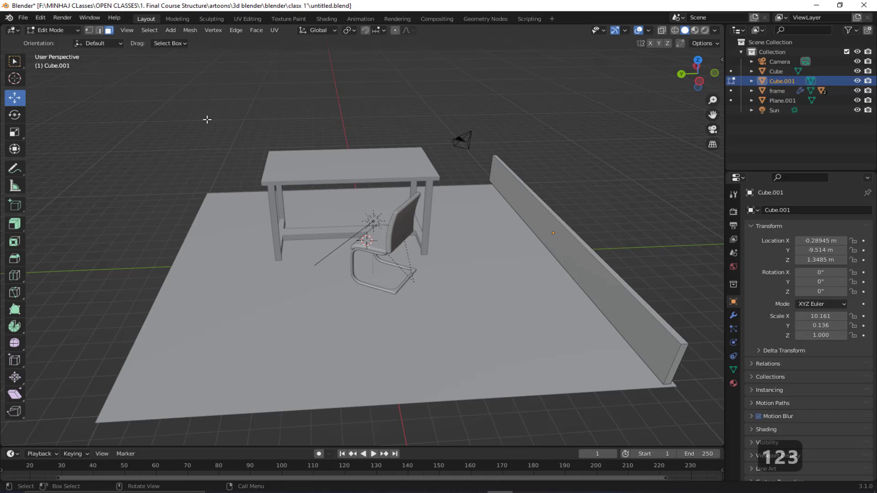
- Raise the wall's top face about 7.94 m along the Z axis, and deselect it
left_click(578, 234)
scroll(549, 229, "down", 4)
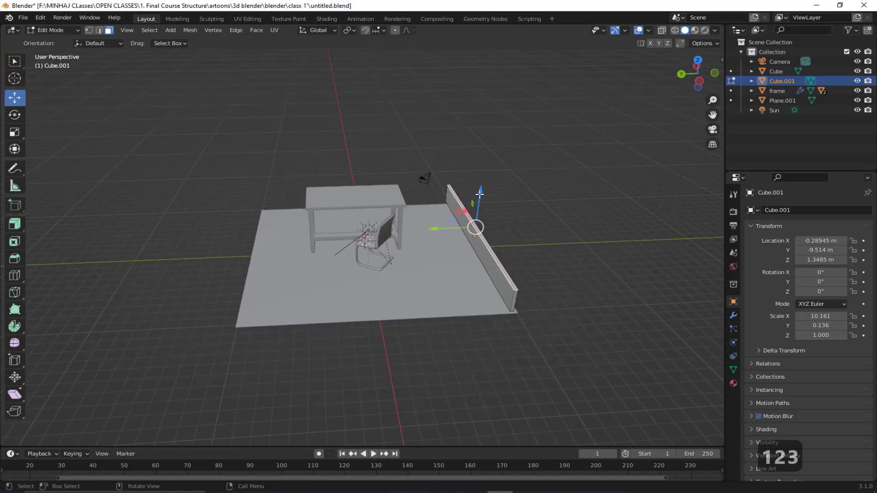
left_click_drag(480, 195, 485, 109)
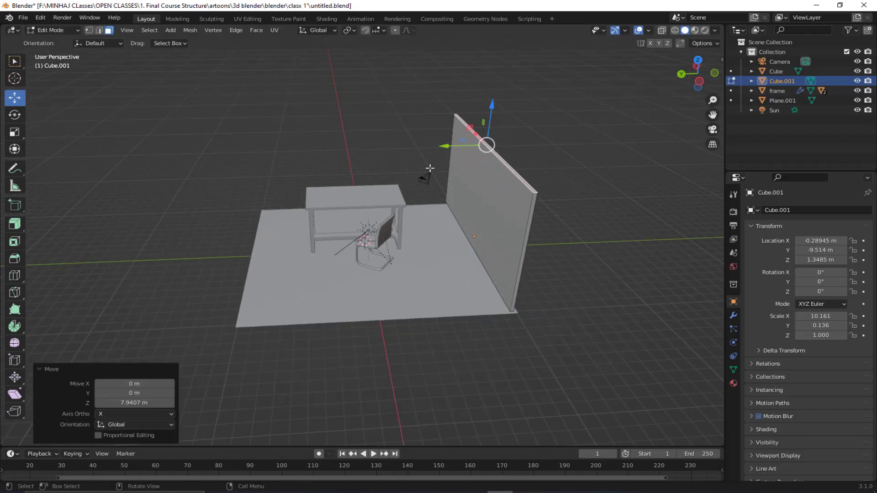
middle_click_drag(486, 110, 484, 181)
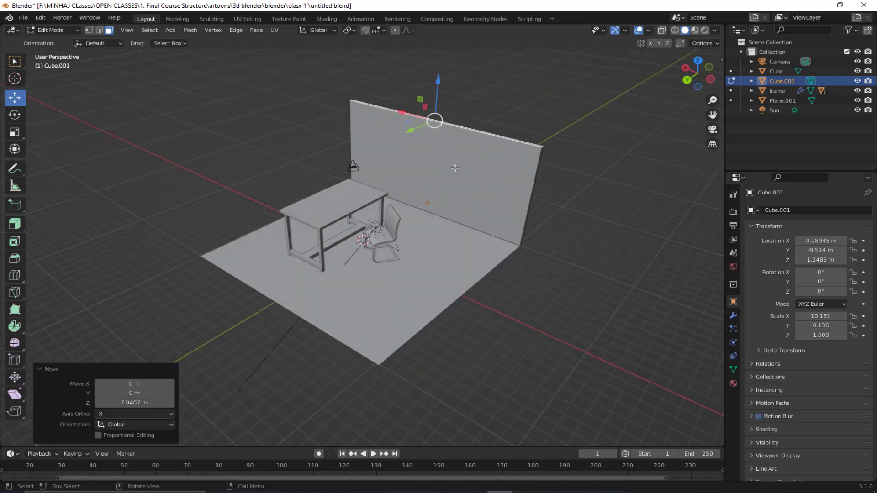
left_click(427, 114)
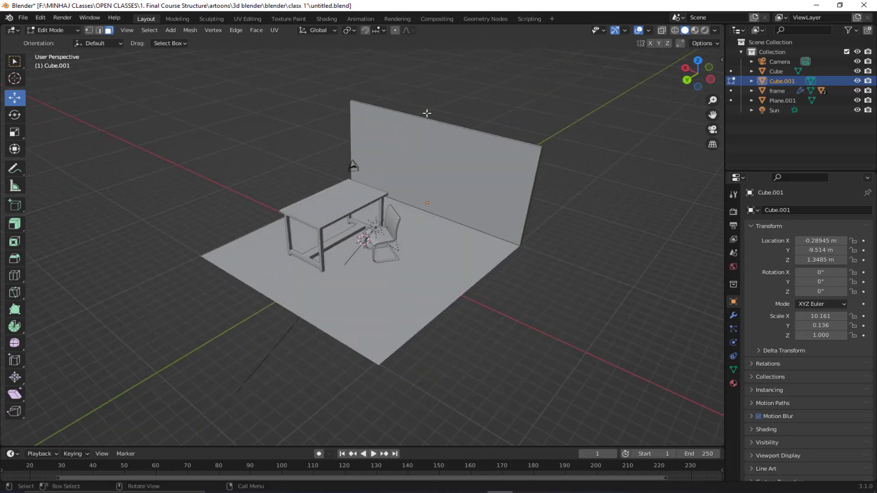
- Add two vertical loop cuts to the wall and scale them about 2.864 in X, spreading them close to the wall's ends
left_click(99, 31)
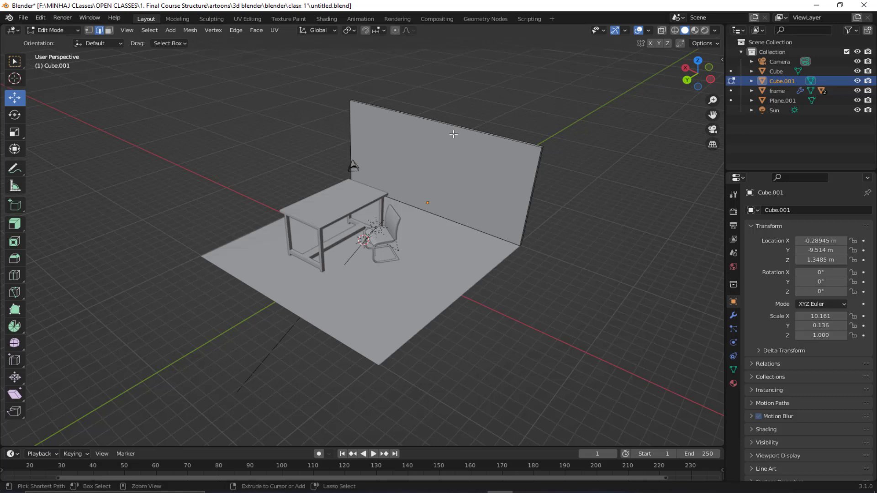
key("ctrl+r")
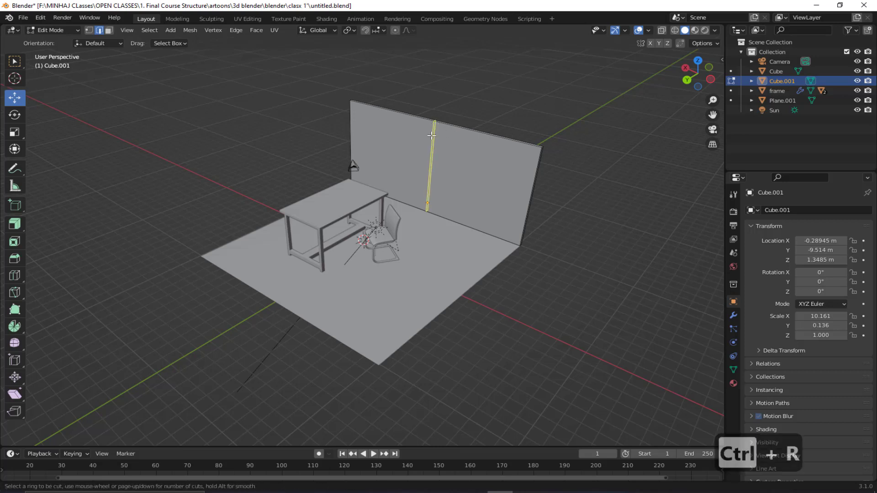
scroll(431, 136, "up", 1)
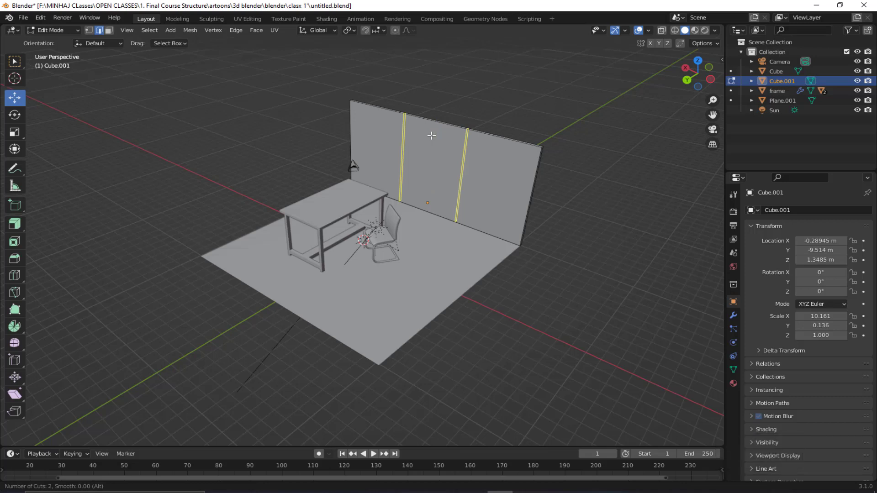
left_click(432, 135)
right_click(431, 136)
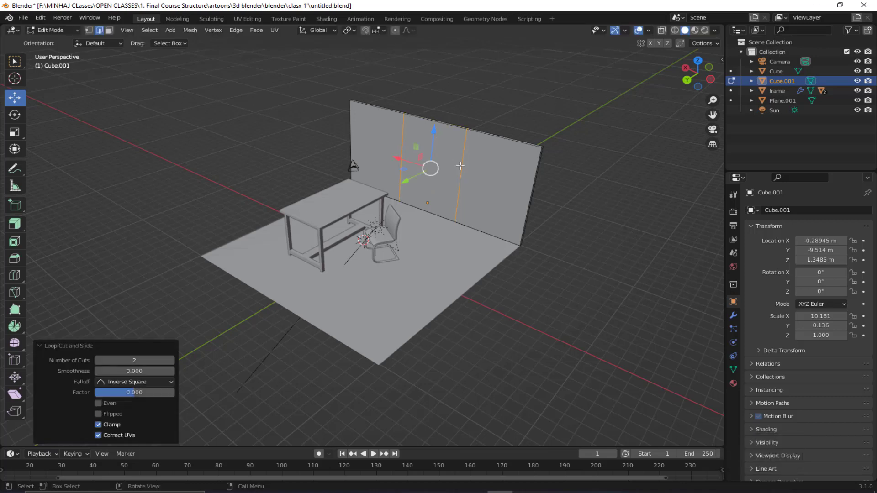
left_click(15, 132)
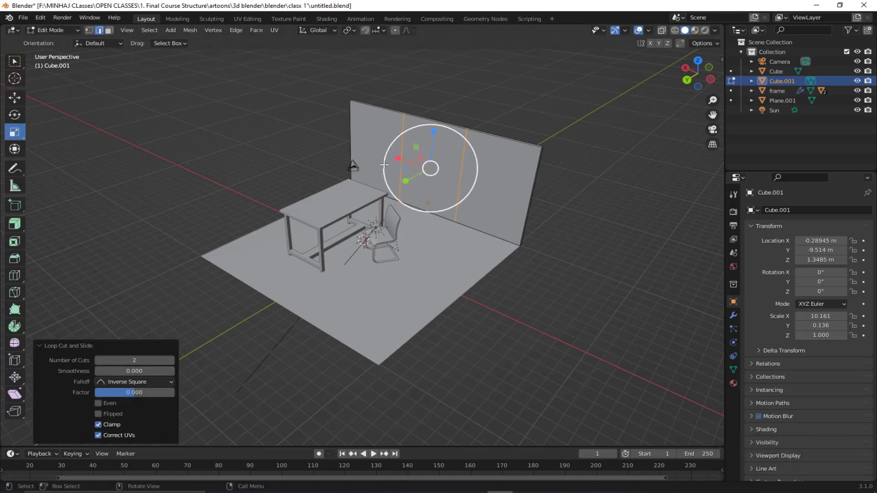
left_click_drag(386, 164, 334, 143)
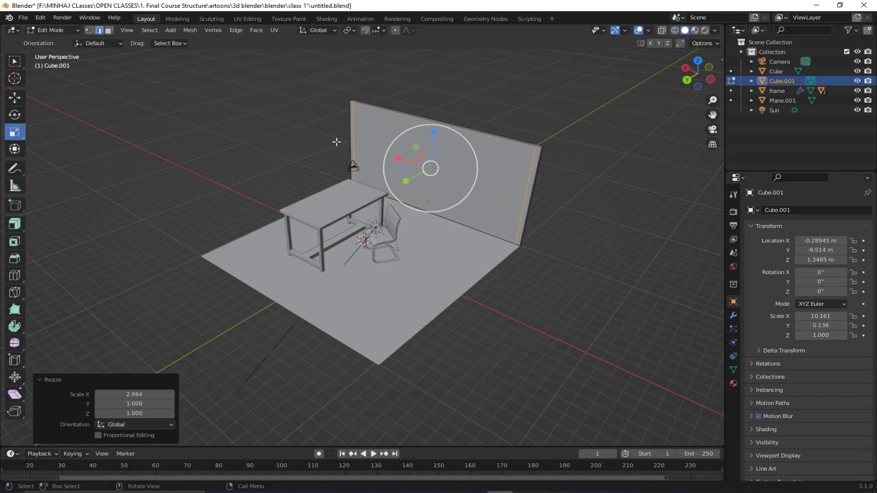
- Select the narrow inner faces at both ends of the wall and extrude them about 19.74 m along Y as side walls
left_click(109, 31)
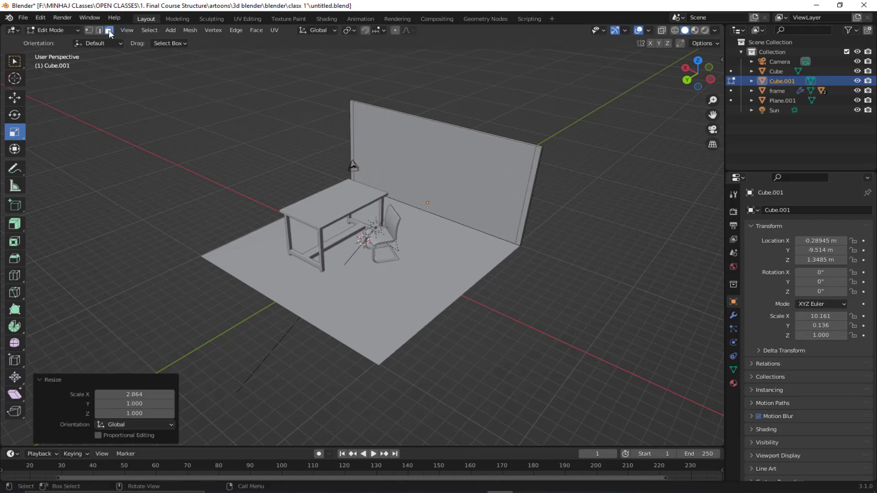
left_click(530, 195)
left_click(352, 142, "ctrl")
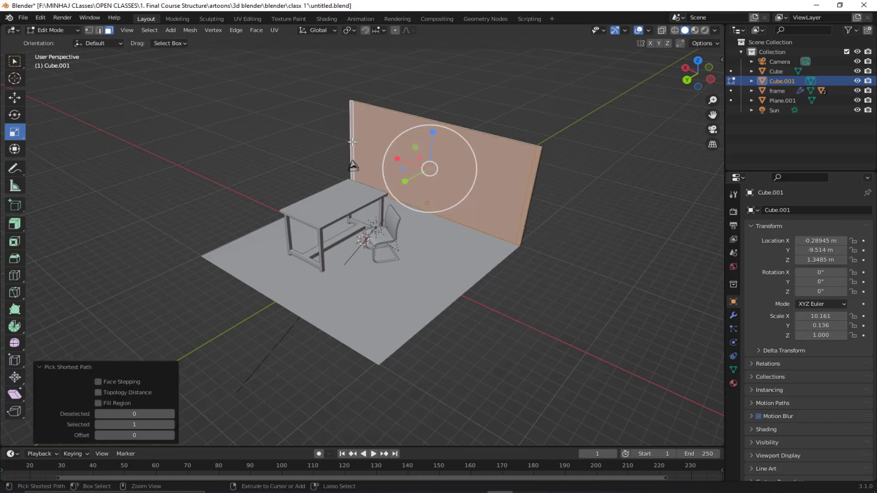
left_click(352, 142)
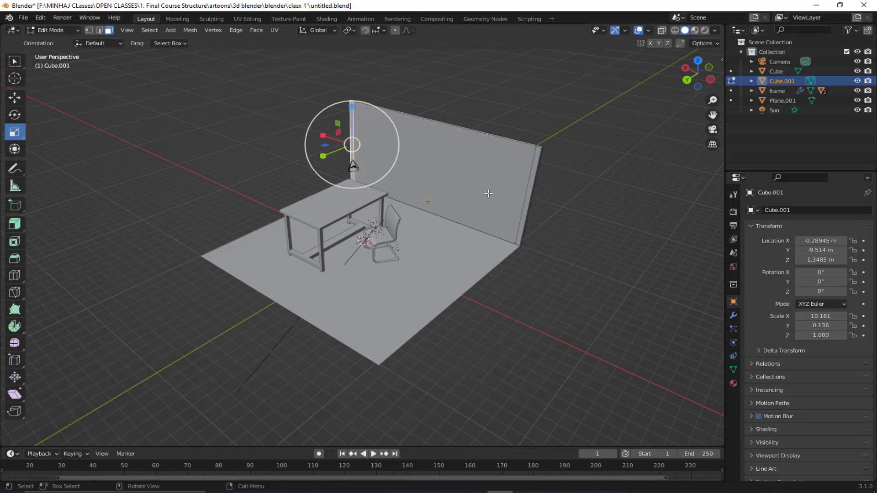
left_click(526, 195, "shift")
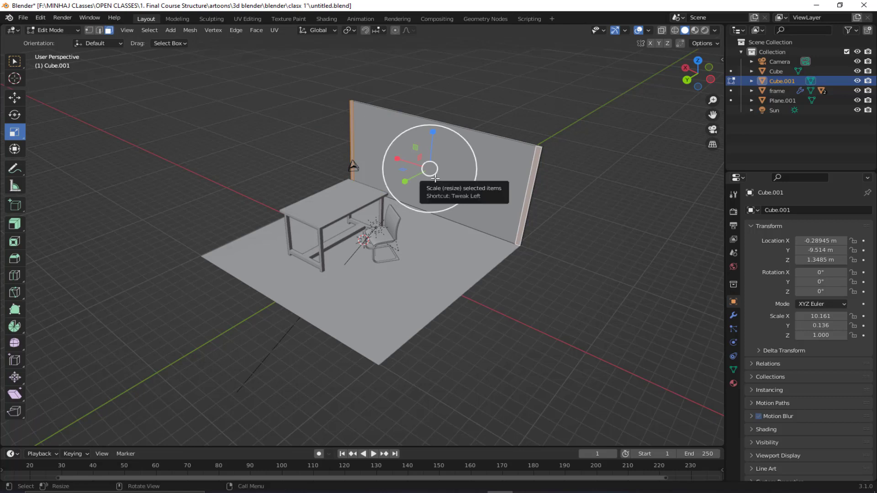
key("e")
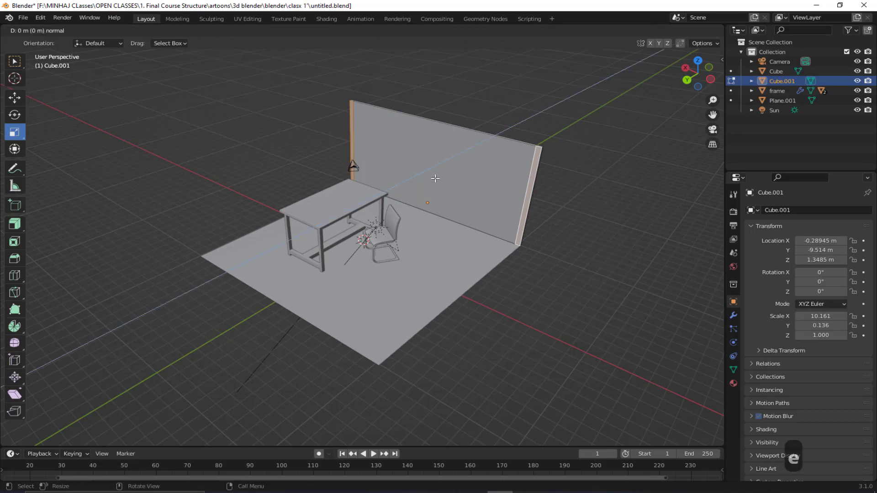
key("y")
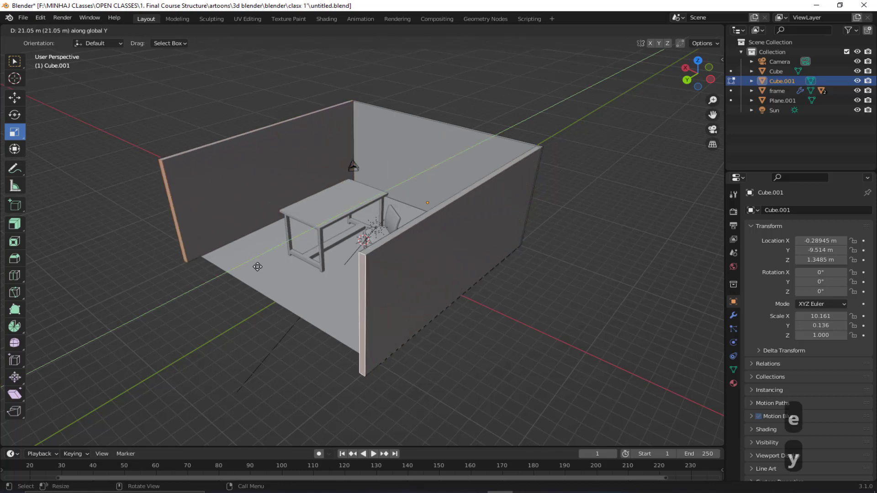
left_click(278, 270)
- Return to Object Mode and lower the walls about 0.29 m along Z to meet the floor
middle_click_drag(278, 270, 406, 229)
scroll(347, 185, "up", 3)
scroll(361, 208, "up", 3)
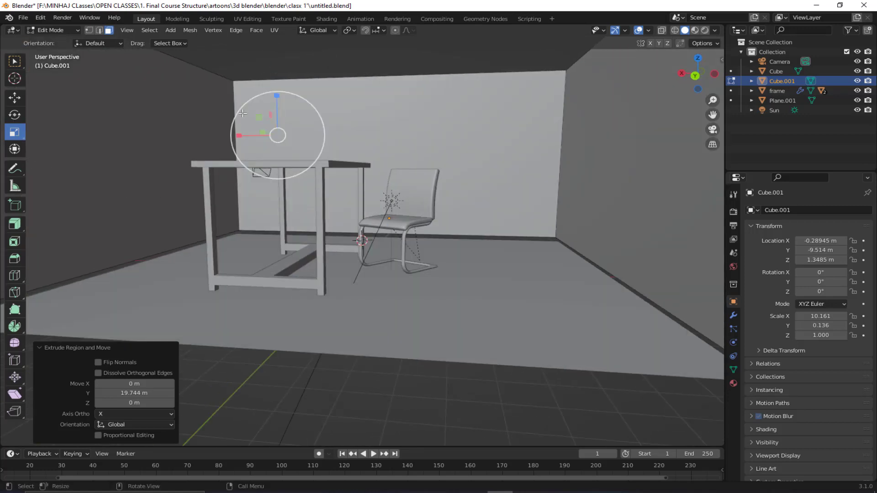
left_click(21, 98)
left_click(54, 30)
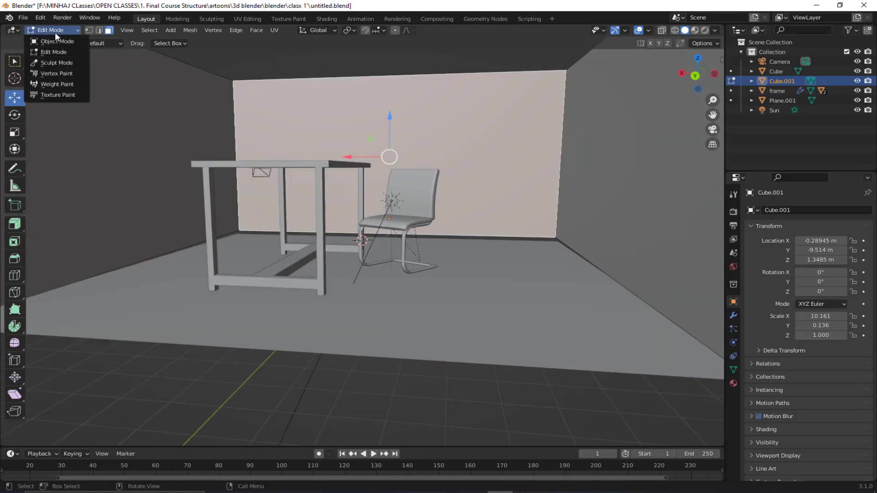
left_click(55, 39)
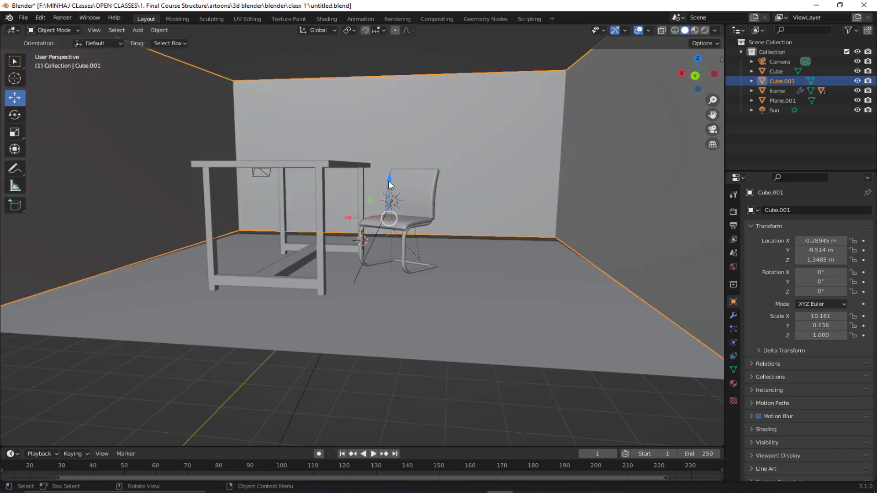
left_click_drag(389, 181, 387, 187)
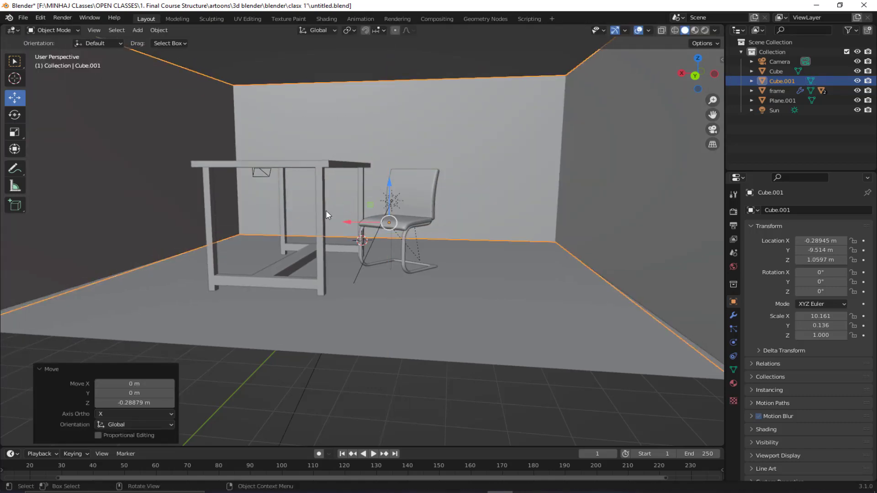
- Add a cube and place it through the side wall beside the table, at about 9.82 m in X and 5.58 m in Z
middle_click_drag(325, 210, 223, 163)
scroll(212, 170, "down", 5)
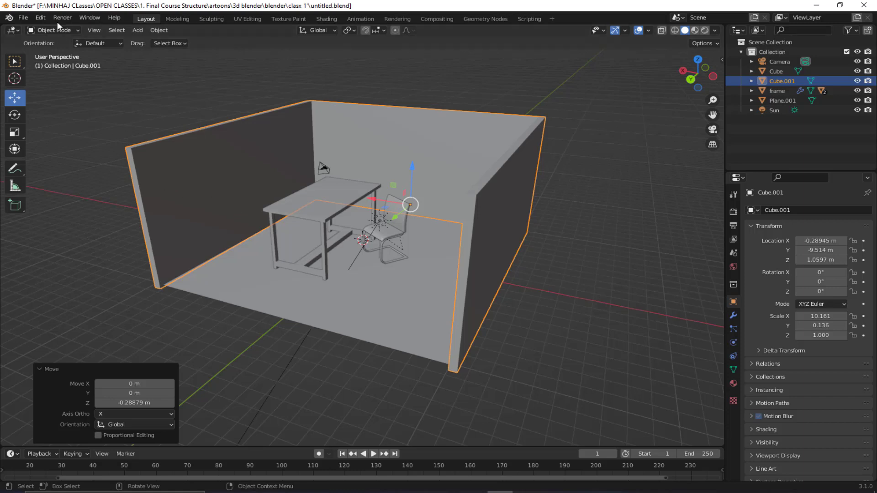
left_click(98, 188)
key("shift+a")
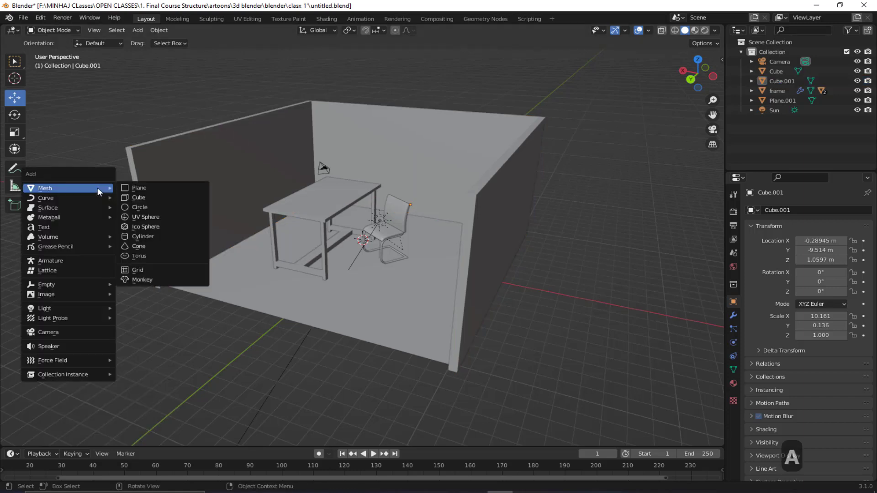
left_click(155, 197)
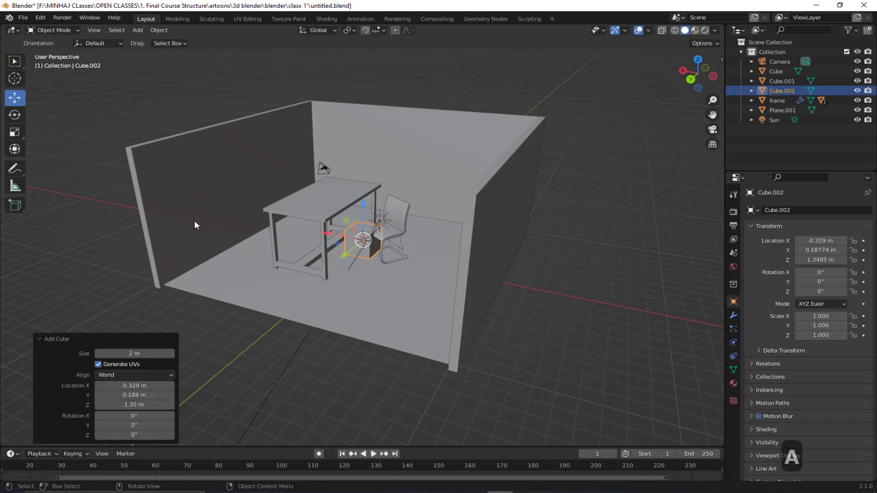
left_click_drag(333, 238, 217, 235)
left_click_drag(246, 179, 245, 131)
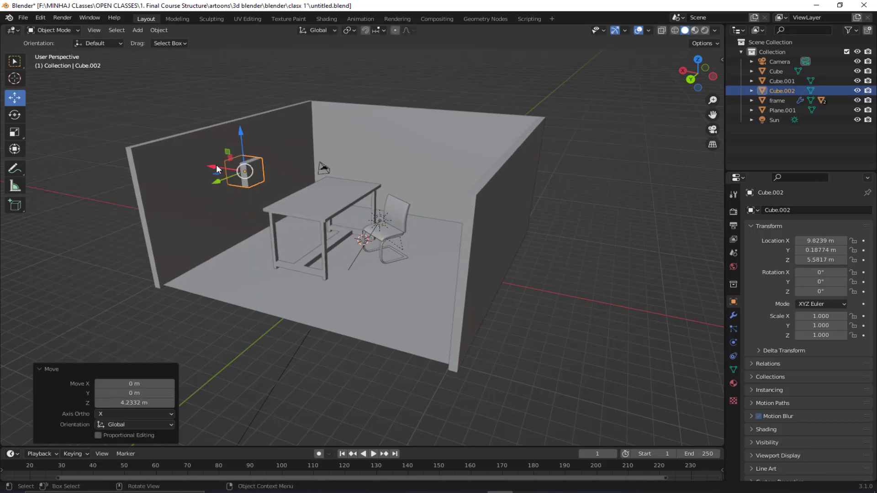
- Scale the new cube to about 3.217 in Y and 2.469 in Z as a window-sized block
left_click(15, 132)
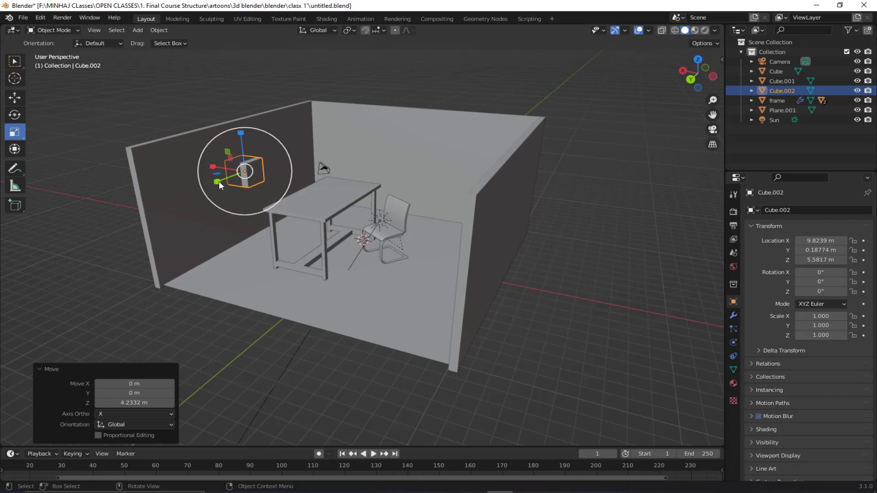
left_click_drag(218, 181, 157, 200)
left_click_drag(241, 133, 182, 165)
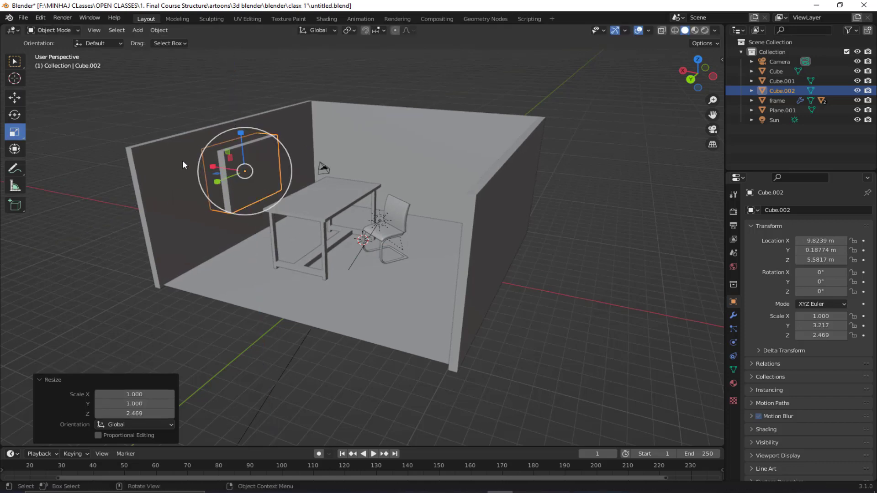
left_click(152, 167)
left_click(247, 158)
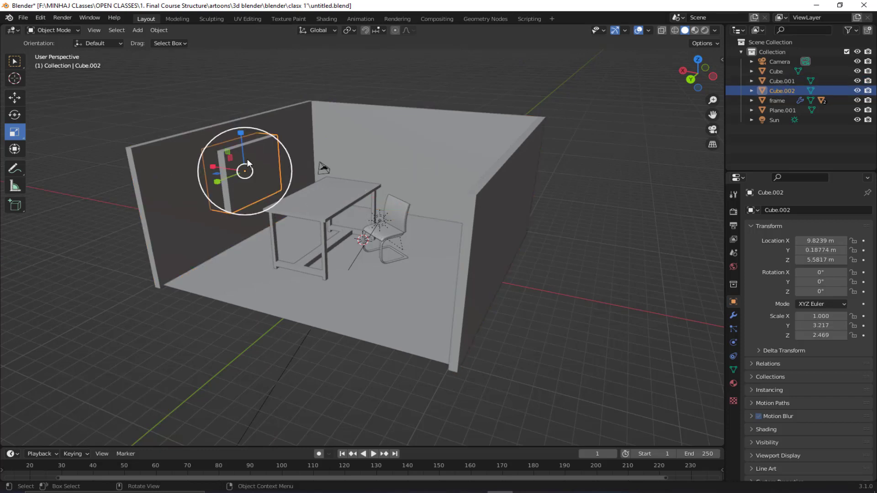
- Add a Boolean modifier in Difference mode to the walls, with the window block as its cutting object
left_click(166, 155)
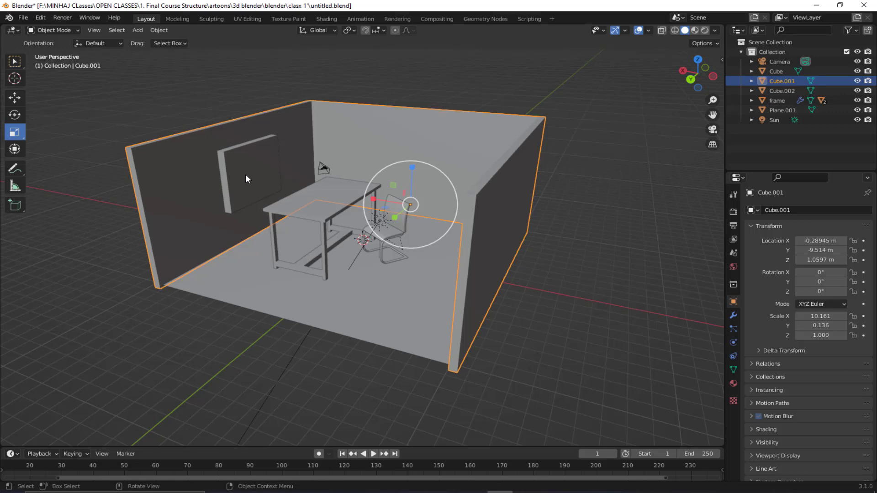
left_click(224, 164)
left_click(165, 169)
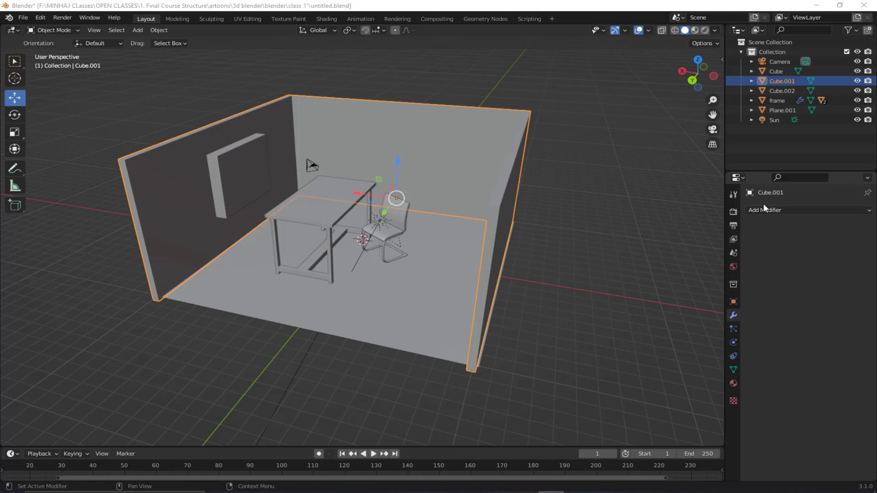
left_click(763, 209)
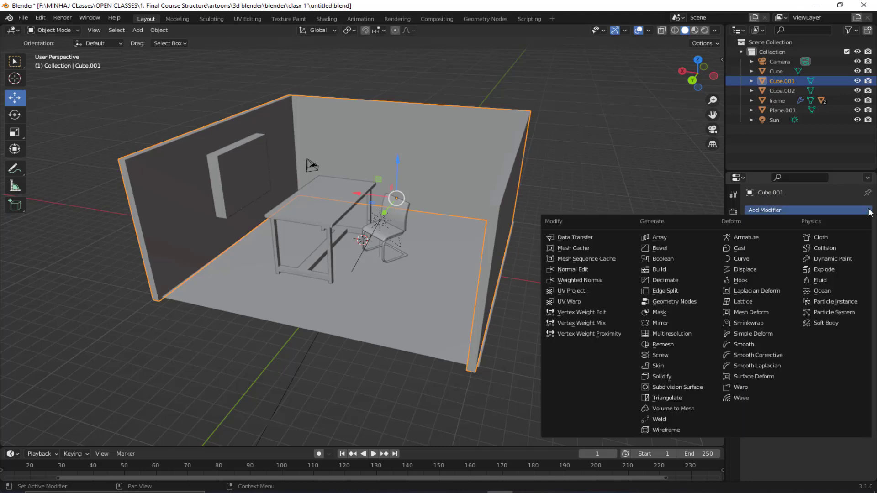
left_click(648, 258)
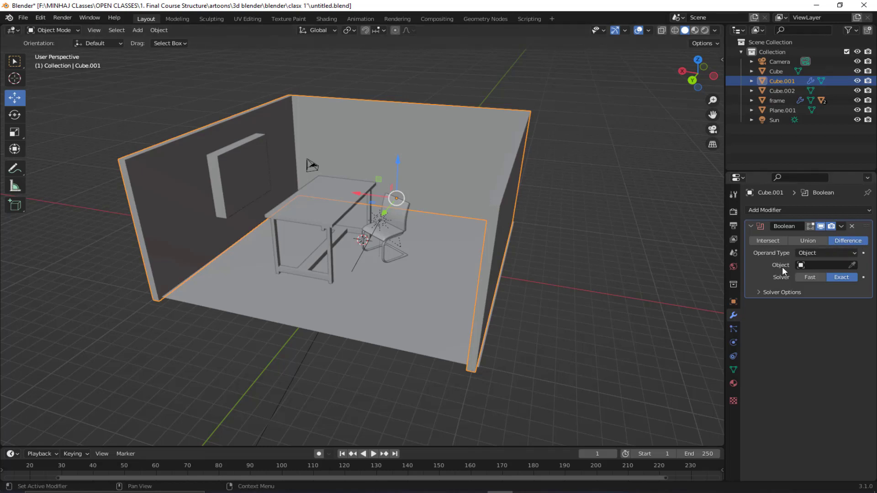
left_click(853, 265)
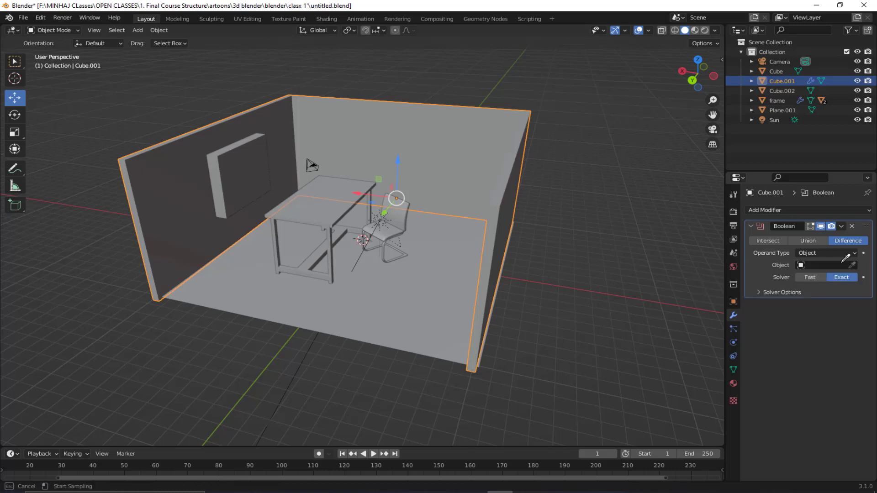
left_click(227, 165)
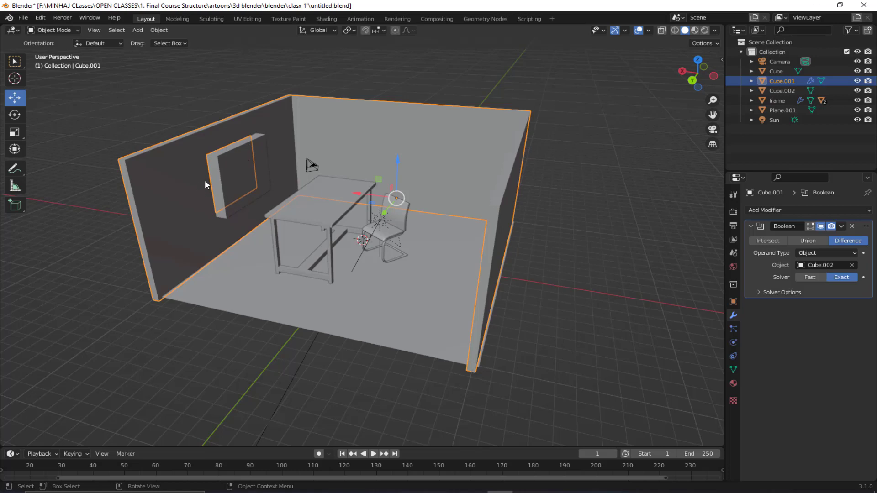
- Shift the walls about -0.18 m in X and apply their Boolean modifier
mouse_move(357, 194)
left_mouse_down()
mouse_move(306, 188)
mouse_move(357, 195)
left_mouse_up()
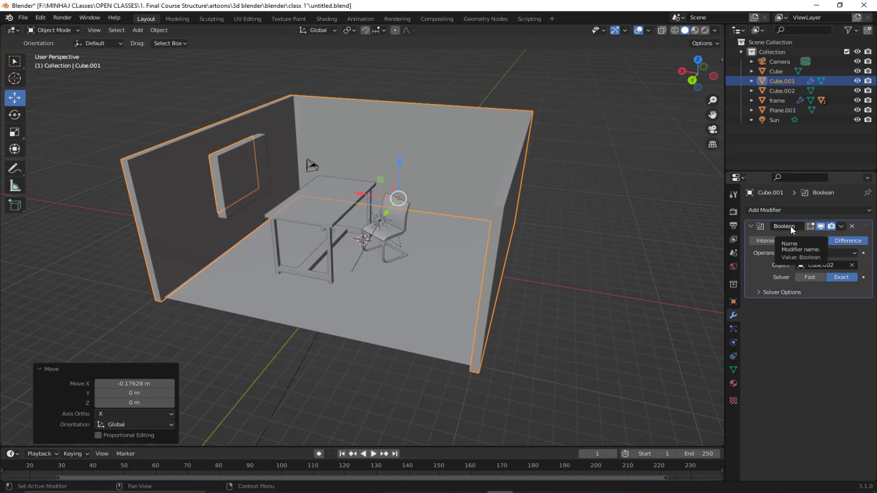
left_click(843, 227)
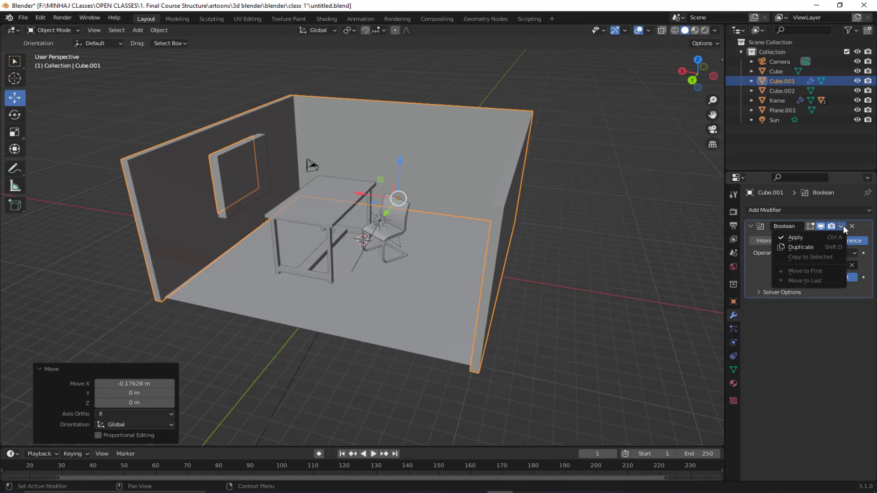
left_click(795, 238)
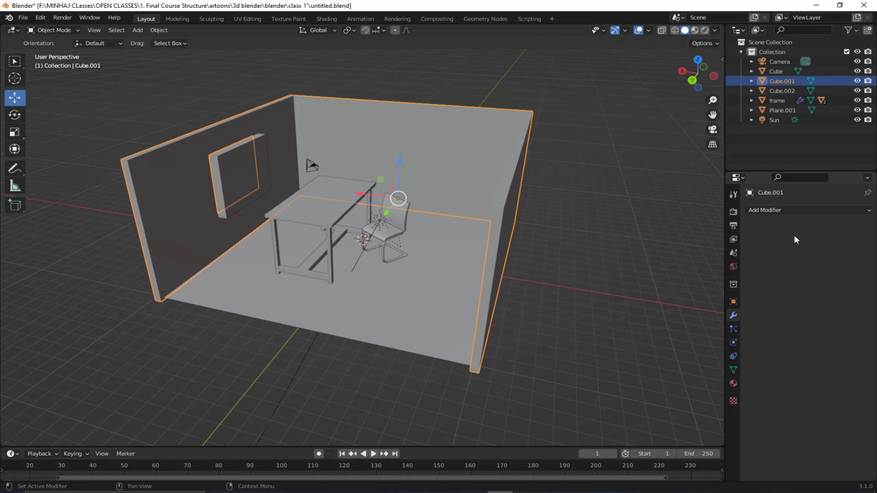
- Move the window block about -13.71 m in X, clear of the opening in the side wall
left_click(188, 372)
left_click(240, 184)
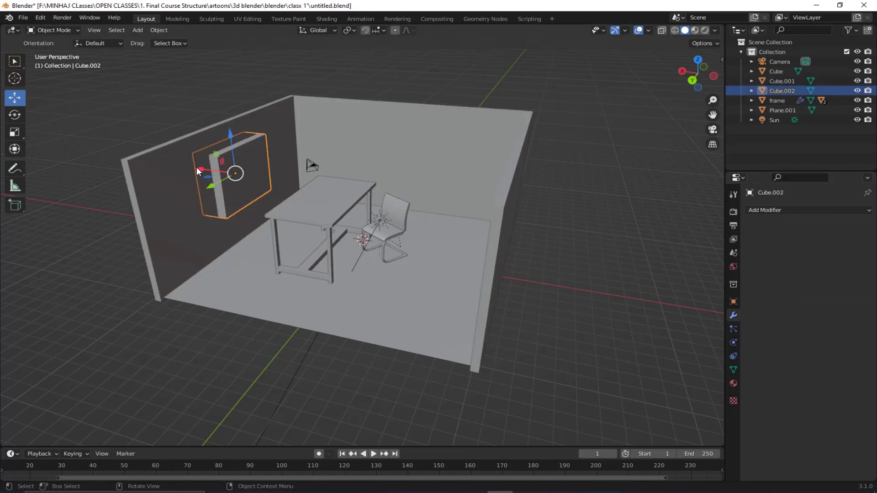
left_click_drag(197, 166, 378, 191)
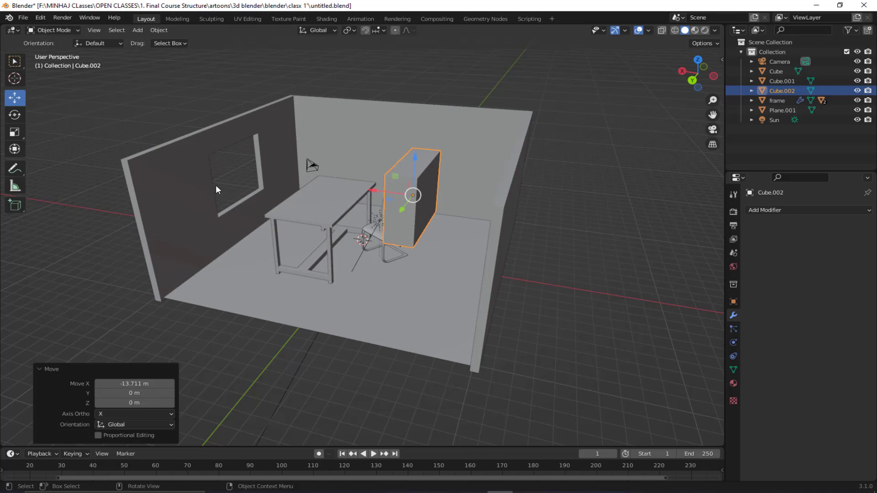
middle_click_drag(227, 186, 217, 169)
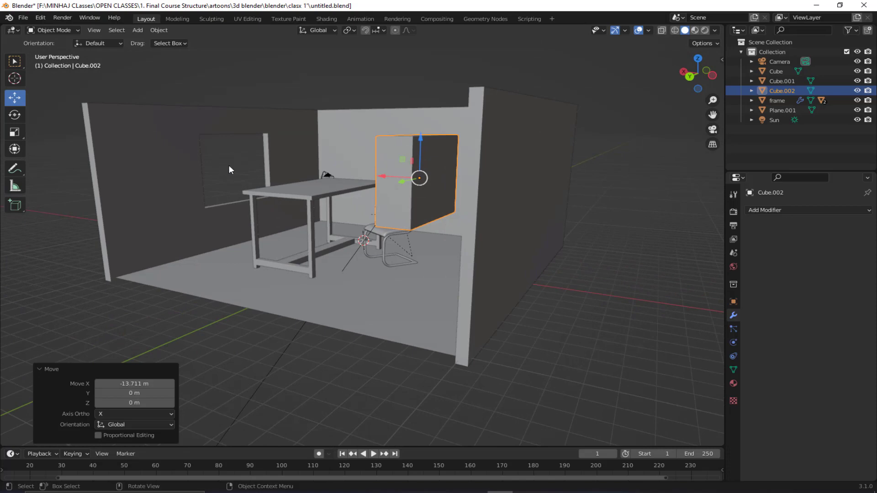
- Move the window block about 11.74 m in X, back beside the window opening in the side wall
scroll(247, 175, "down", 2)
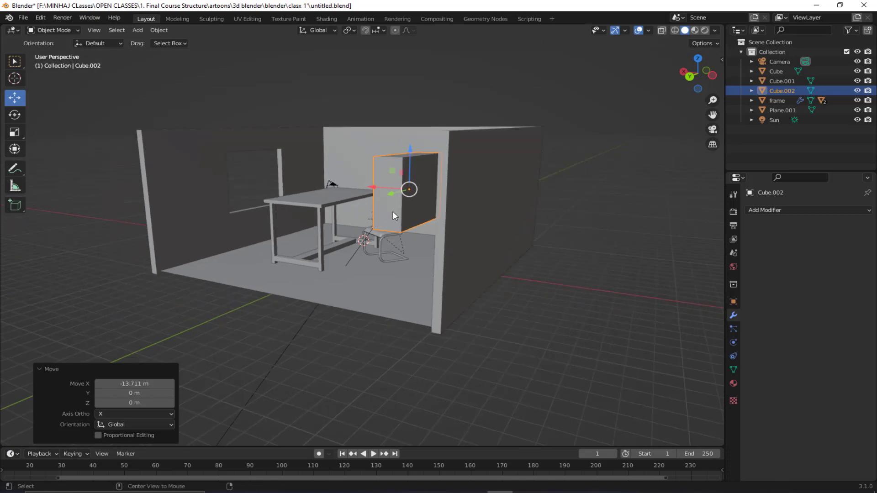
scroll(383, 211, "up", 4)
middle_click_drag(382, 210, 177, 141)
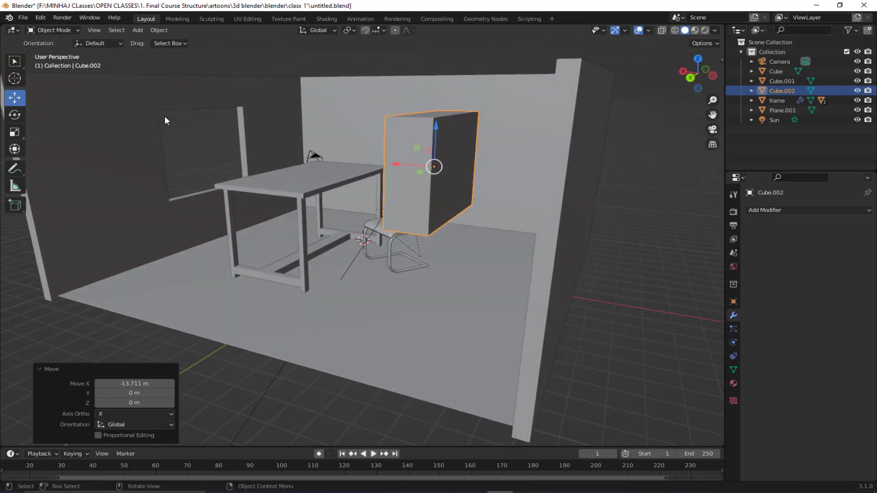
mouse_move(241, 209)
middle_mouse_down()
mouse_move(205, 199)
mouse_move(231, 213)
middle_mouse_up()
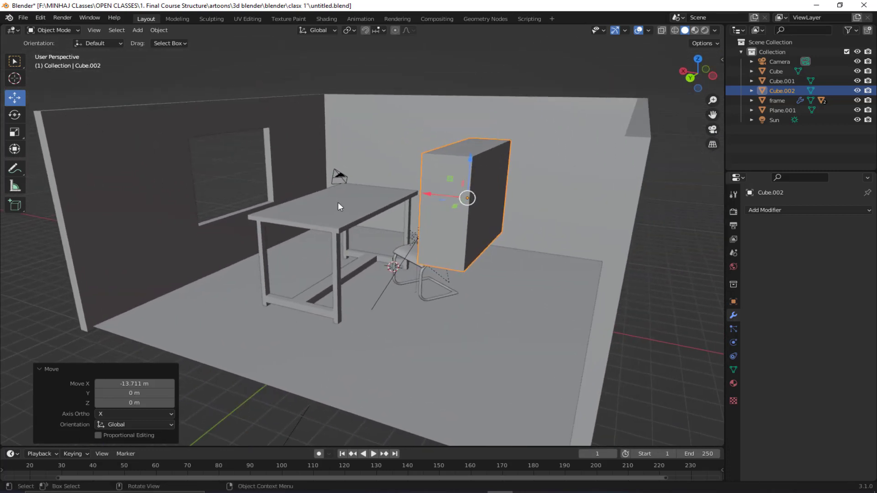
middle_click_drag(338, 207, 434, 201)
left_click_drag(439, 200, 212, 178)
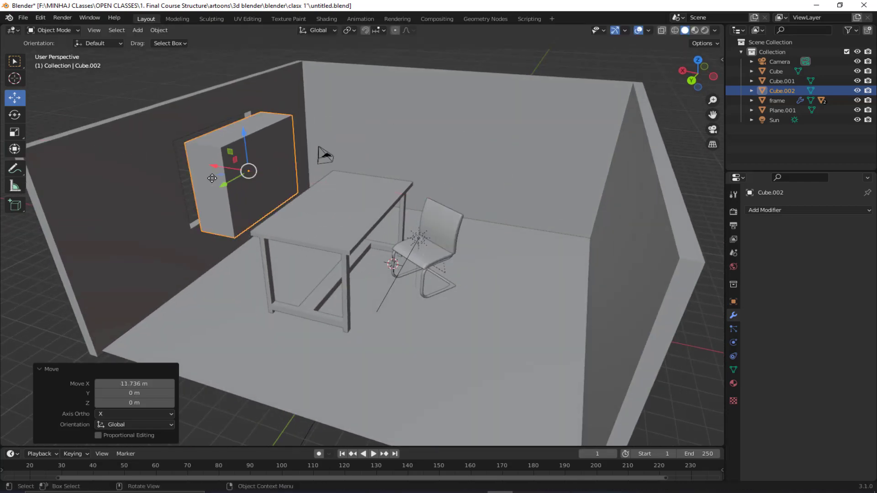
- Enter Edit Mode on the window block and delete its near end face and top face
key("ctrl+KP_1")
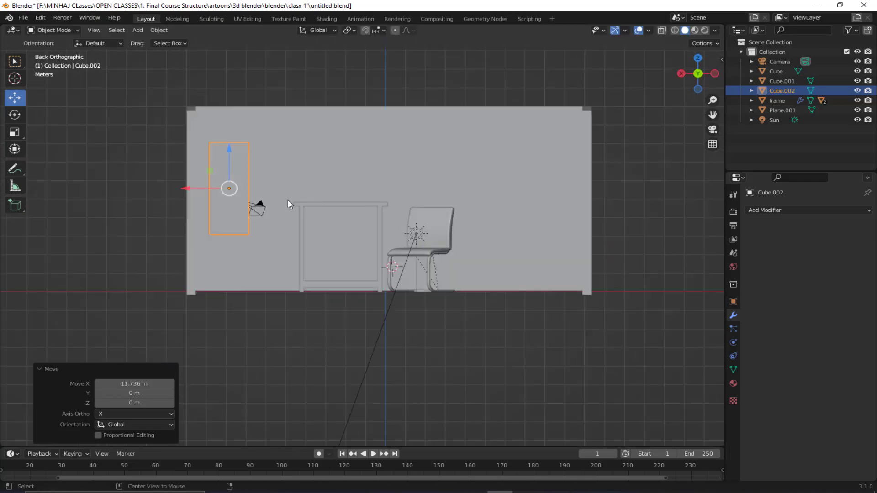
middle_click_drag(261, 200, 200, 182)
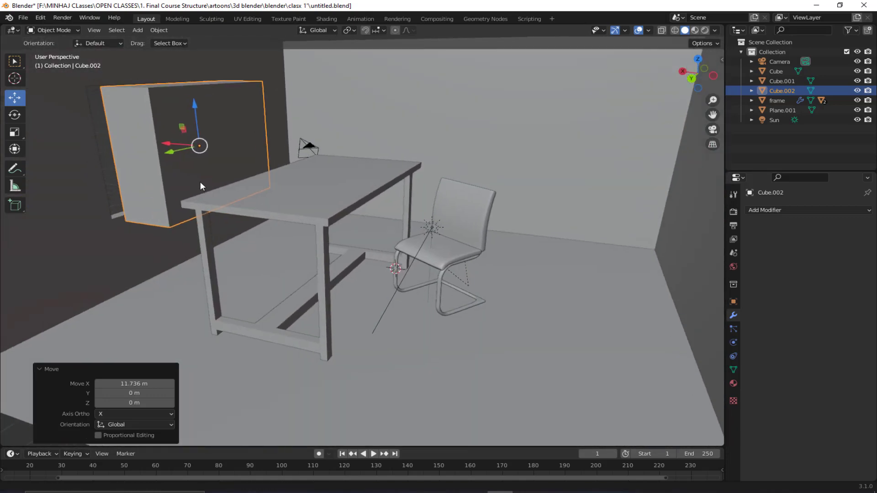
scroll(293, 279, "up", 5)
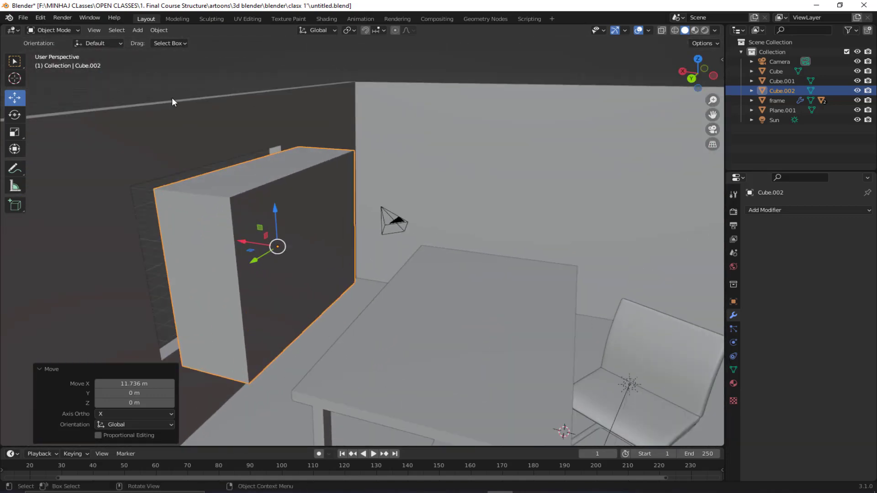
left_click(57, 28)
left_click(50, 51)
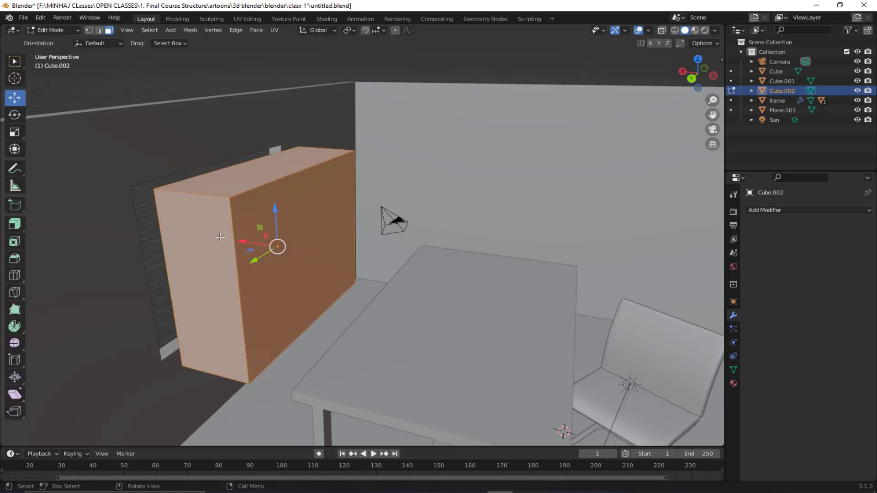
left_click(214, 226)
key("Delete")
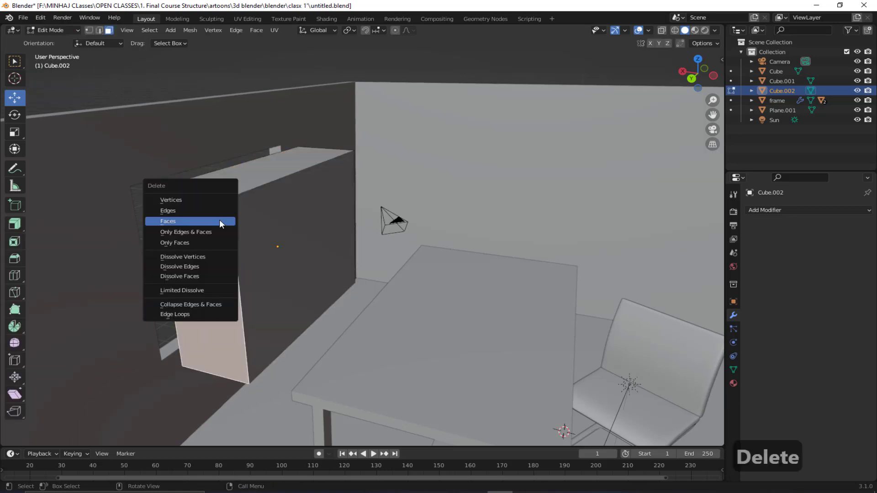
left_click(193, 222)
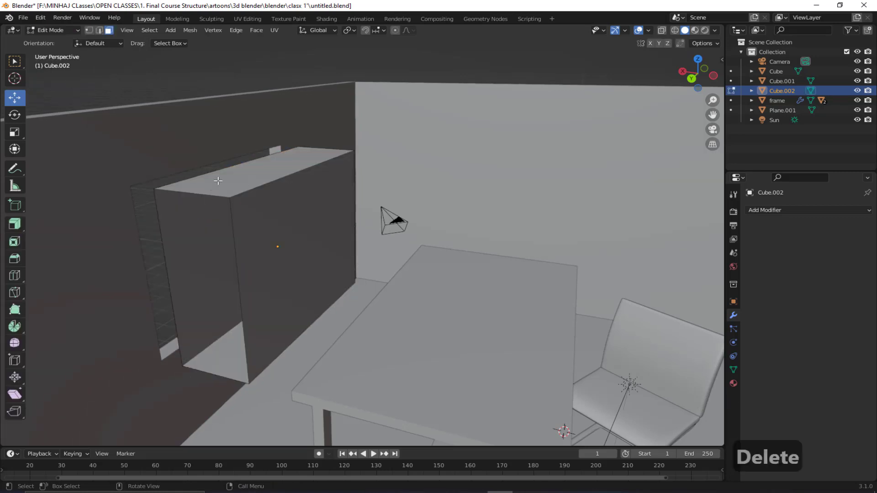
left_click(205, 179)
key("Delete")
left_click(183, 180)
- Delete the block's wall-side, far end and bottom faces, leaving only the face toward the room
left_click(189, 221)
key("Delete")
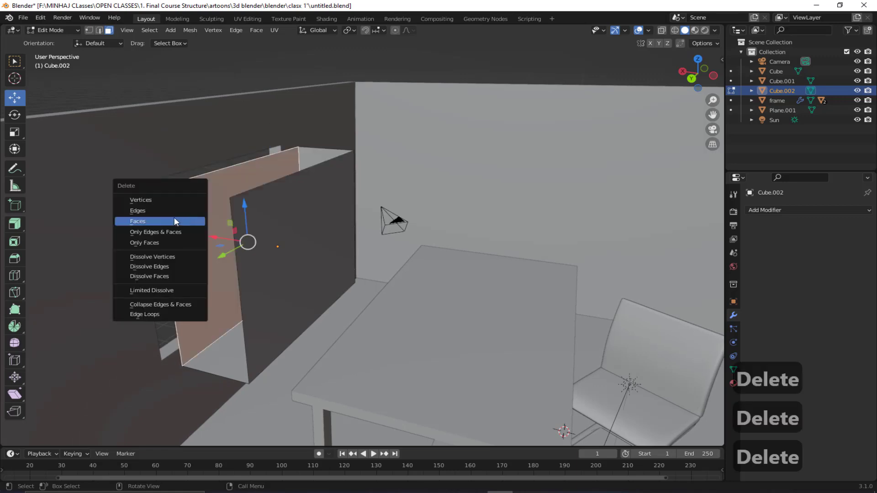
left_click(174, 218)
left_click(246, 172)
key("Delete")
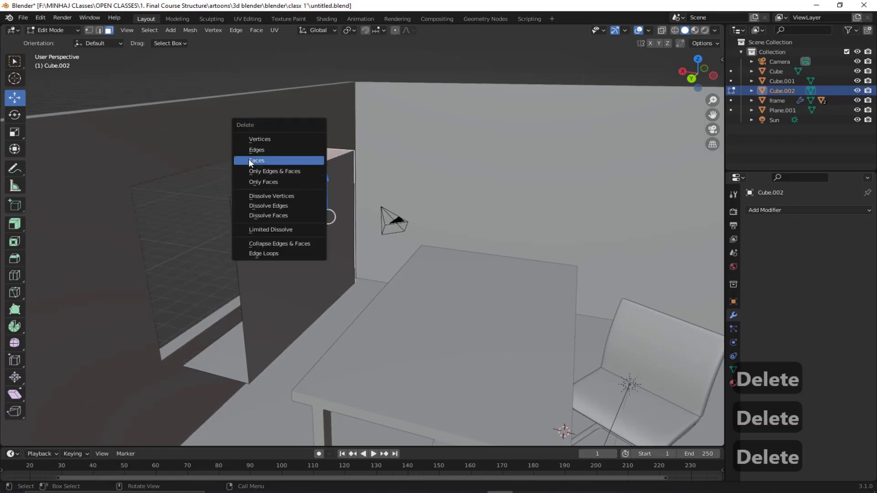
left_click(249, 159)
key("Delete")
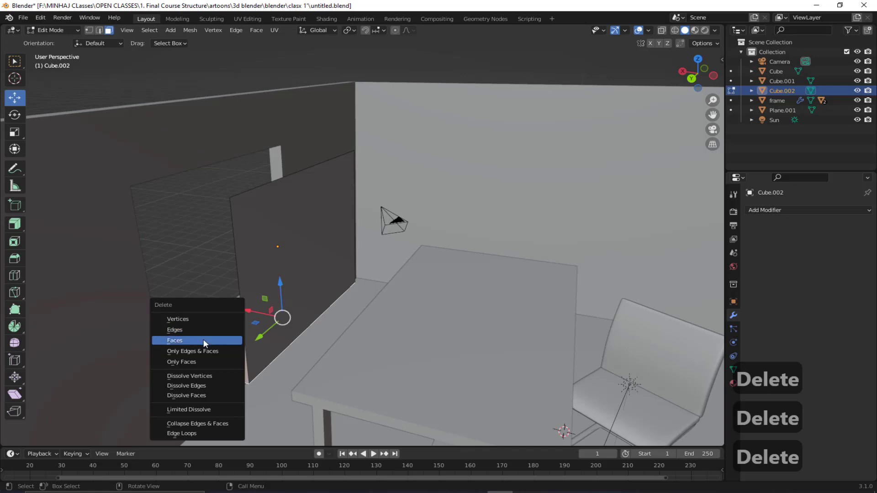
left_click(204, 340)
- Scale the remaining face to about 0.395 in Y to make a narrow upright window panel
middle_click_drag(273, 236, 245, 249)
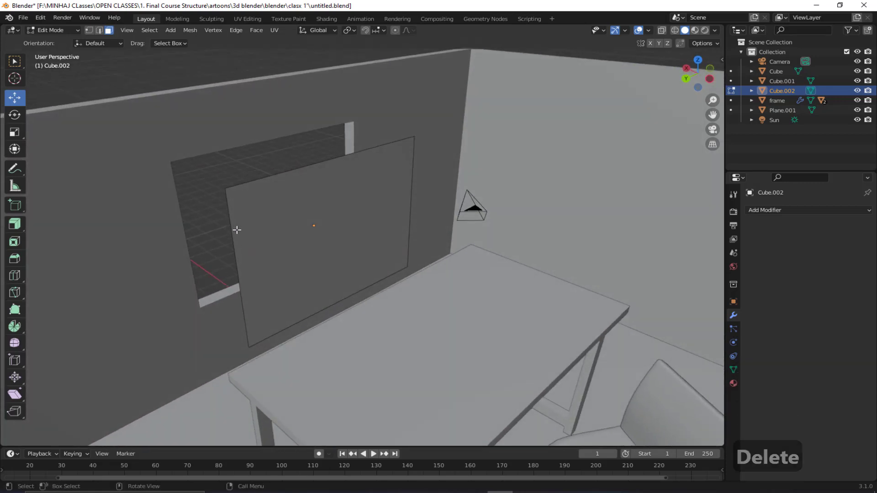
left_click(14, 132)
left_click(345, 228)
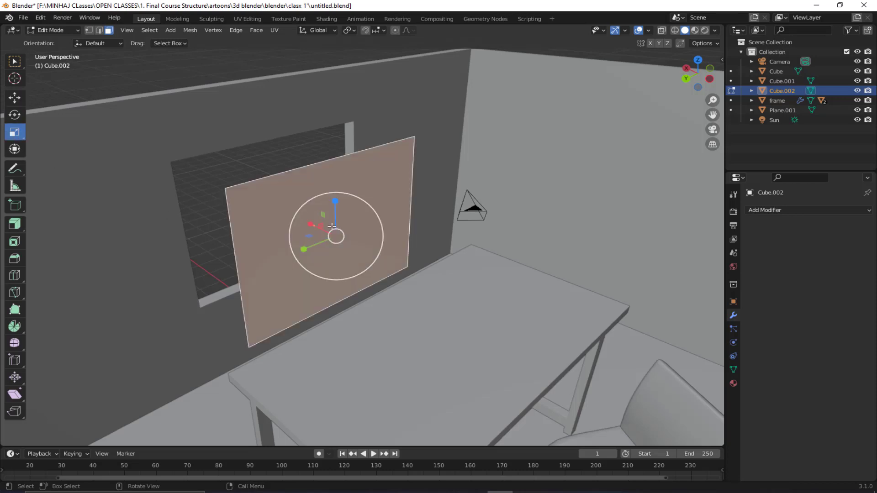
left_click_drag(303, 250, 322, 238)
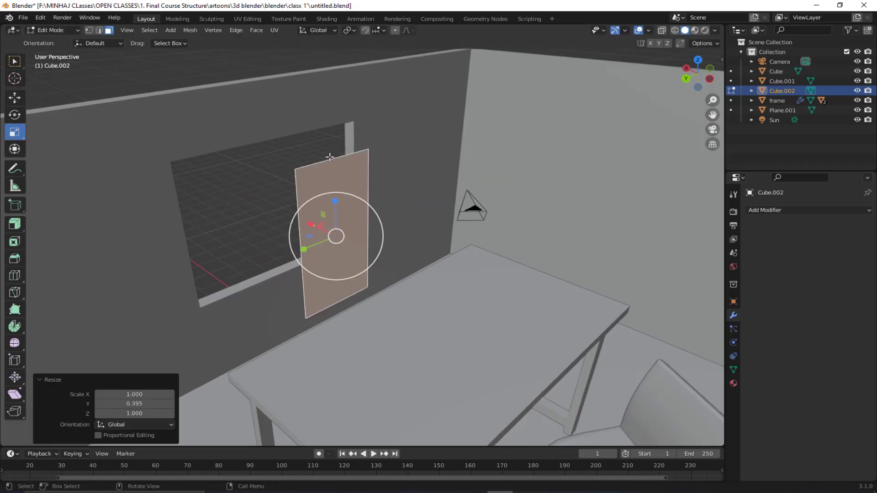
left_click(100, 30)
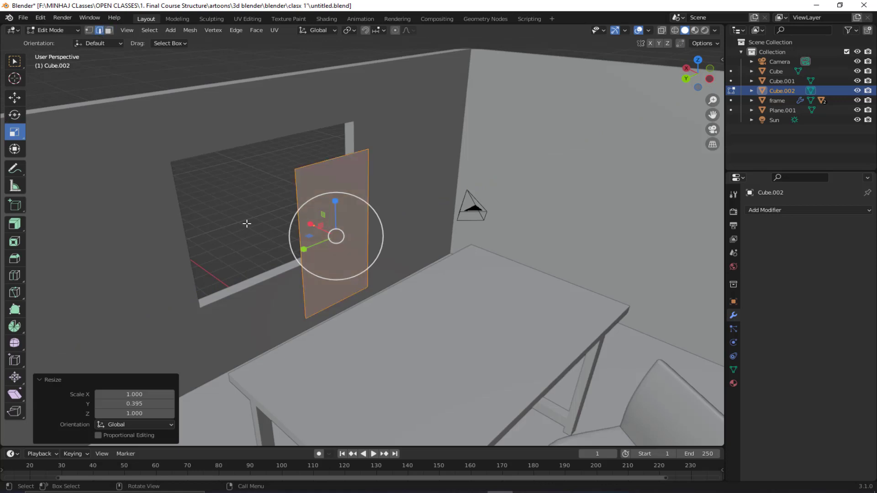
left_click(389, 206, "ctrl+alt")
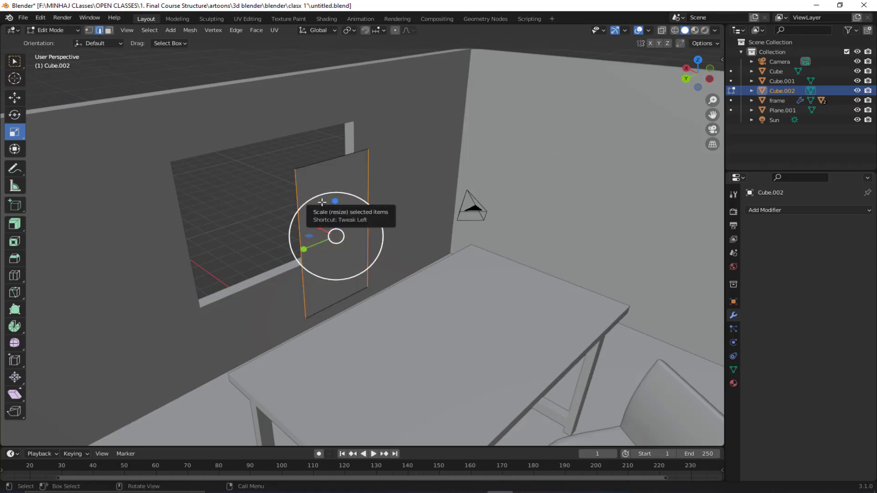
key("ctrl+r")
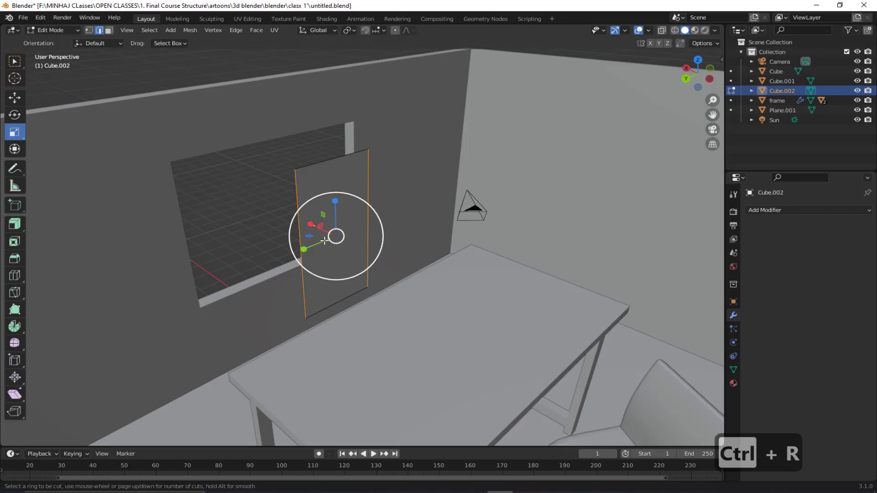
scroll(322, 242, "up", 1)
key("Escape")
- Add two horizontal loop cuts across the narrow panel with a slide factor of about 0.1
middle_click_drag(288, 235, 274, 226)
left_click(249, 179)
left_click_drag(255, 206, 460, 250)
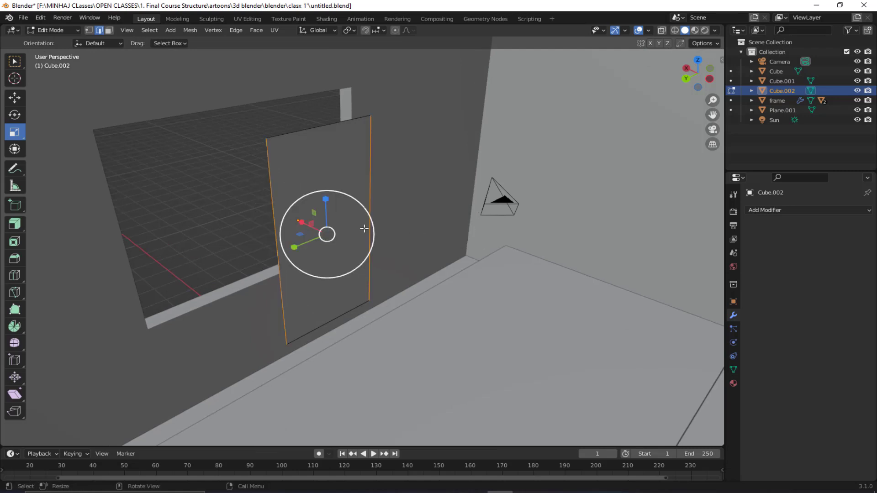
key("ctrl+r")
scroll(364, 227, "up", 1)
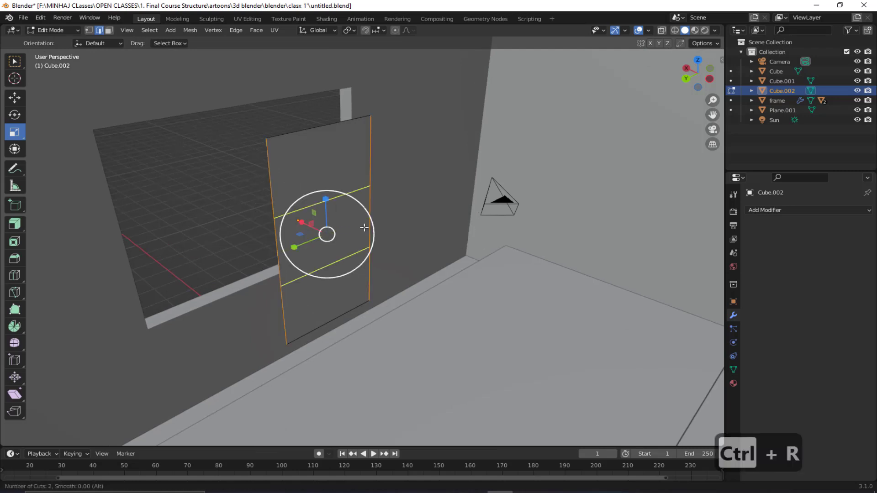
left_click(364, 227)
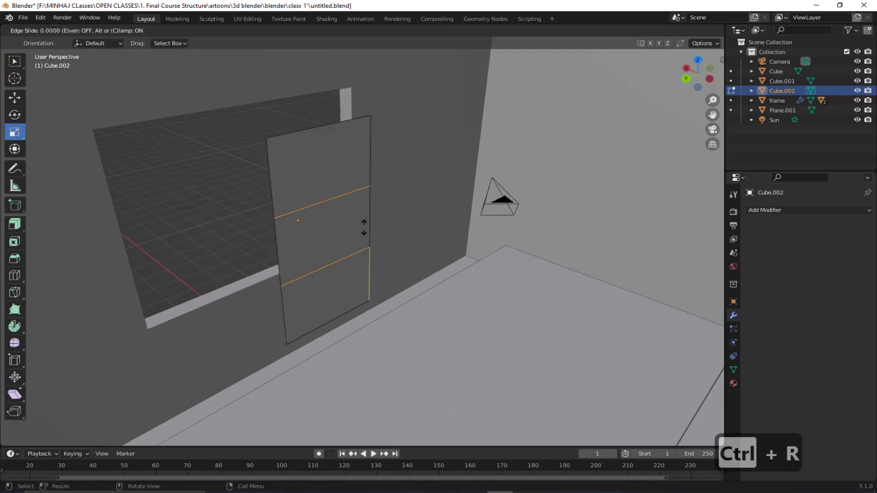
left_click(337, 229)
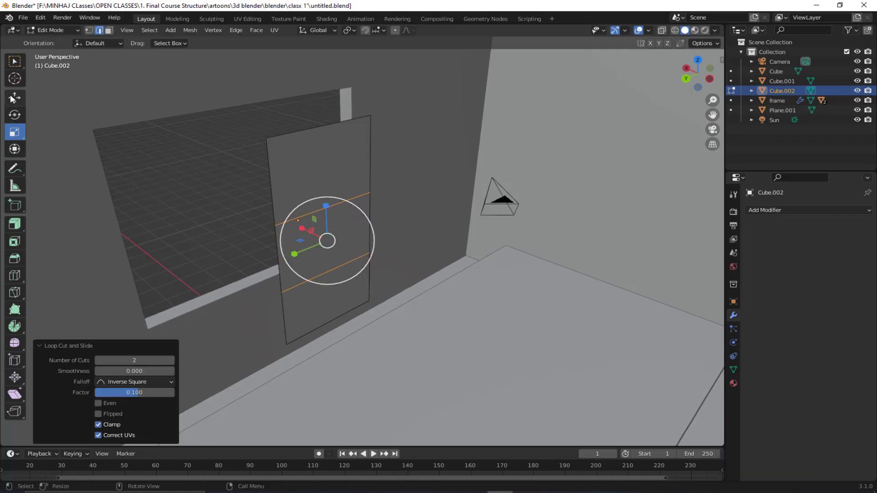
- Switch to face selection and select only the uppermost face of the panel with the Move tool active
left_click(109, 30)
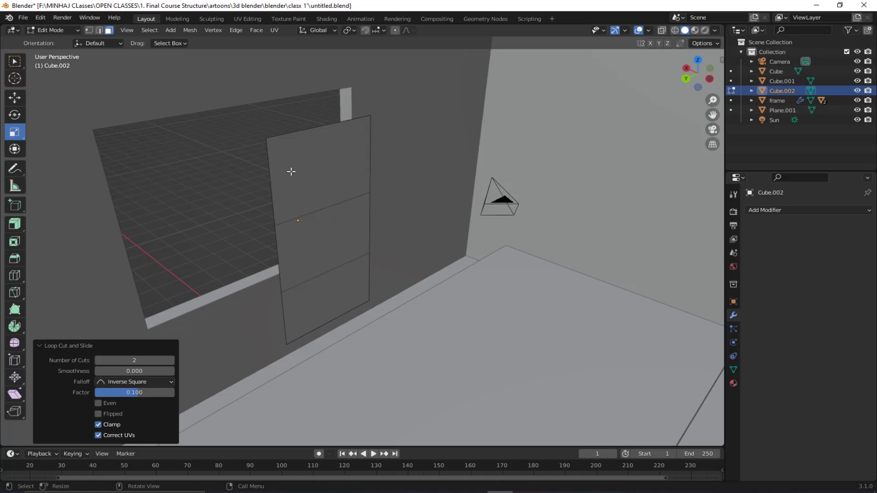
left_click(290, 173)
left_click(314, 243, "shift")
left_click(324, 290, "shift")
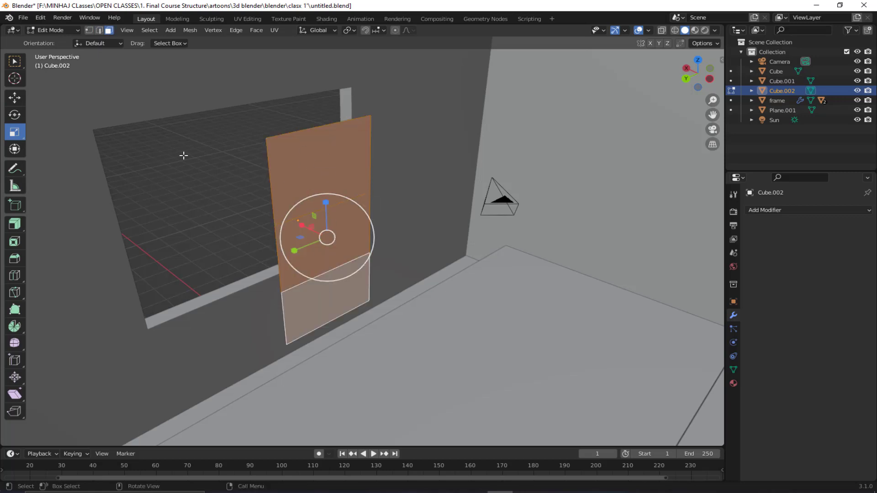
key("alt+a")
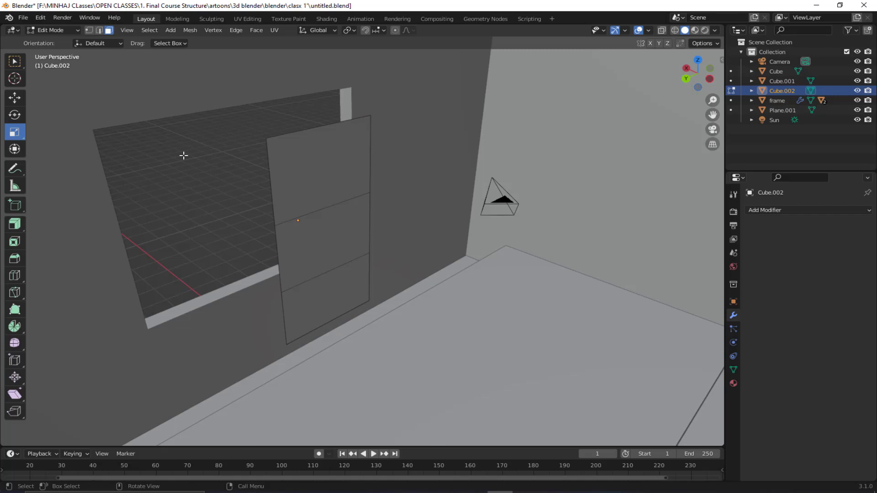
left_click(15, 99)
left_click(319, 171)
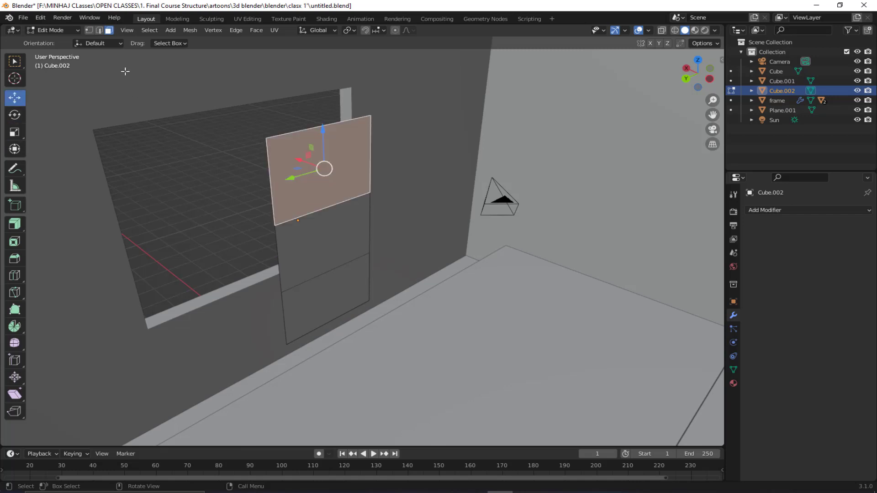
- Return to Object Mode, duplicate the whole panel and shift the copy along X toward the side wall
left_click(59, 29)
left_click(56, 40)
key("alt+a")
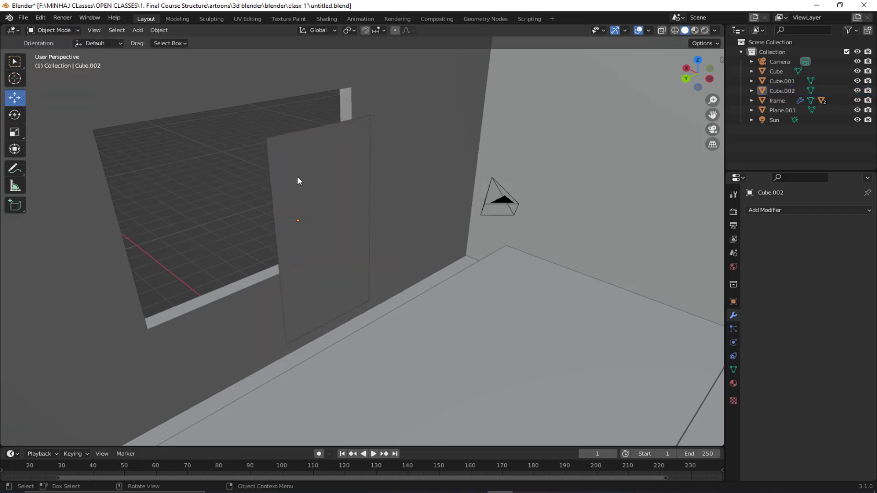
left_click(298, 180)
left_click_drag(278, 210, 272, 206)
key("ctrl+z")
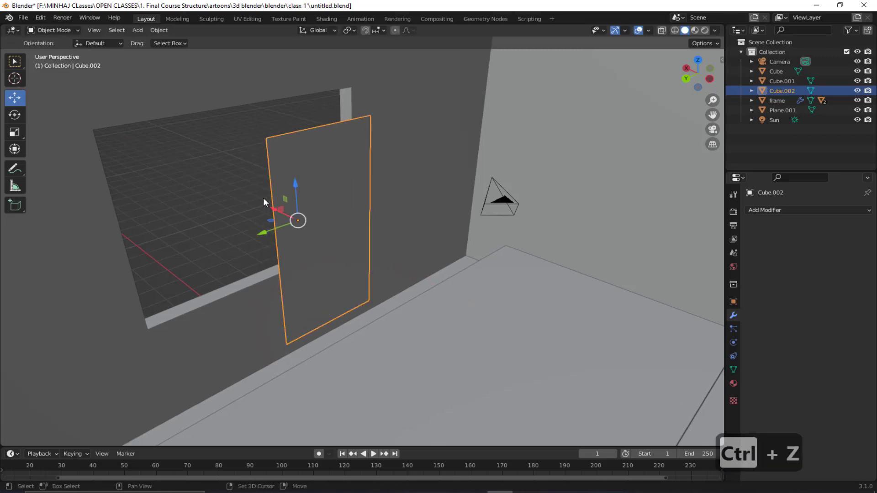
key("shift+d")
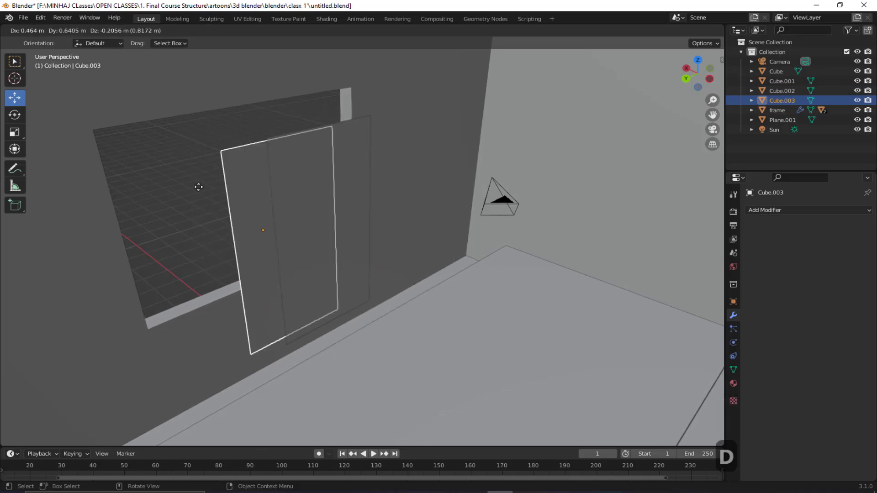
key("x")
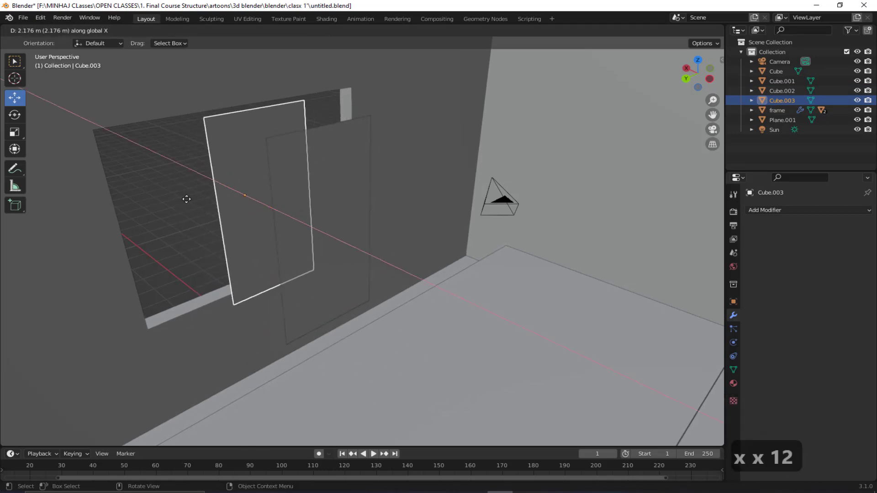
left_click(186, 203)
left_click(180, 210)
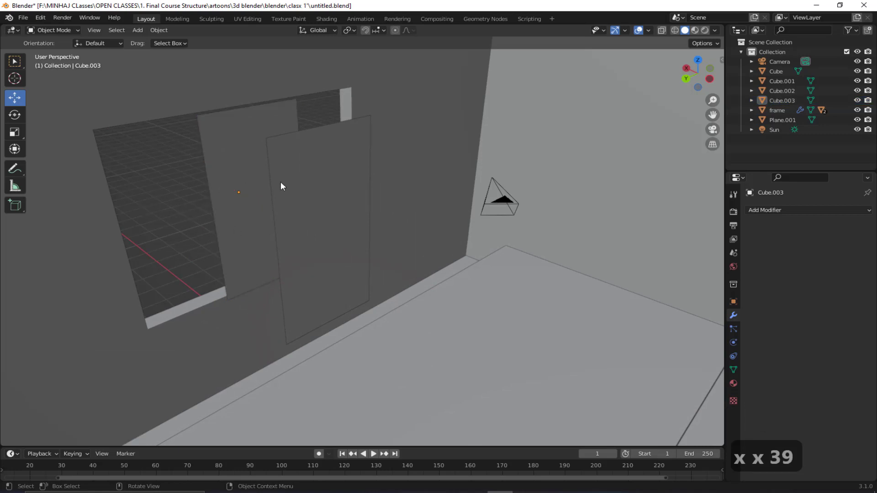
- Enter Edit Mode on the front window panel and select all three of its stacked faces
left_click(277, 169)
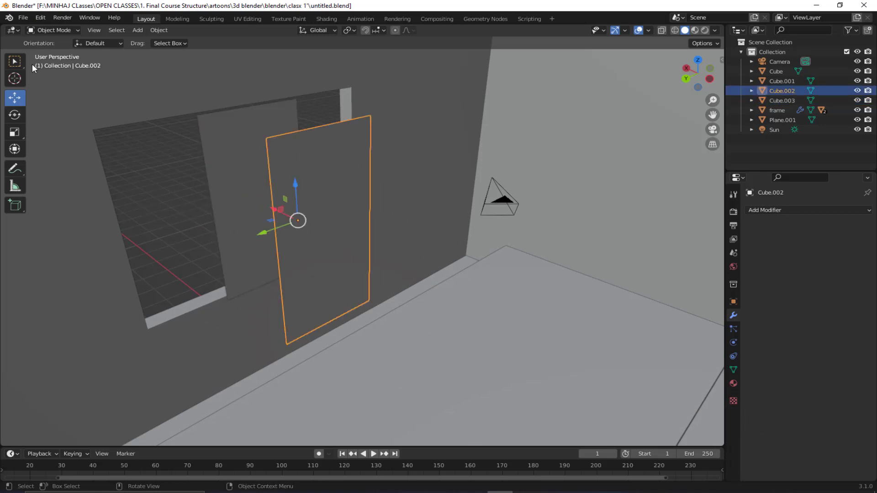
left_click(51, 29)
left_click(50, 48)
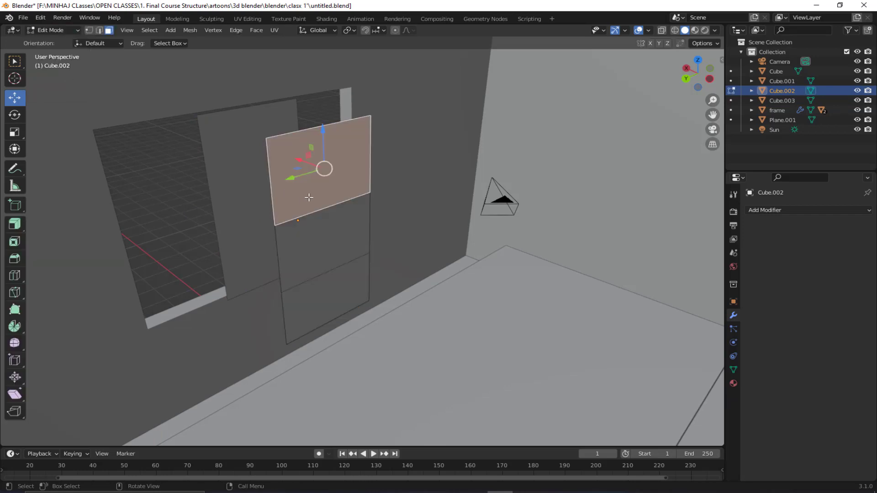
left_click(320, 234)
left_click(323, 297)
left_click(306, 185)
left_click(329, 250, "shift")
left_click(337, 279, "shift")
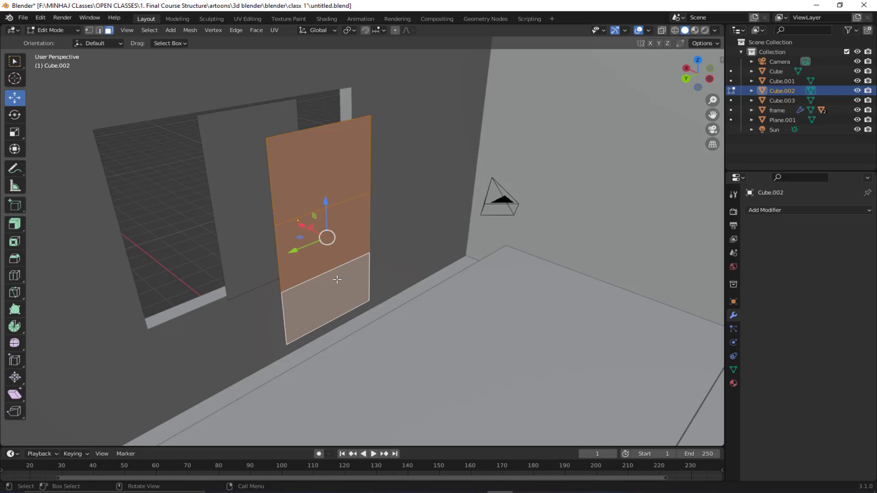
- Inset the three selected faces individually with a thickness of about 0.061 m and delete the resulting inner faces
key("i")
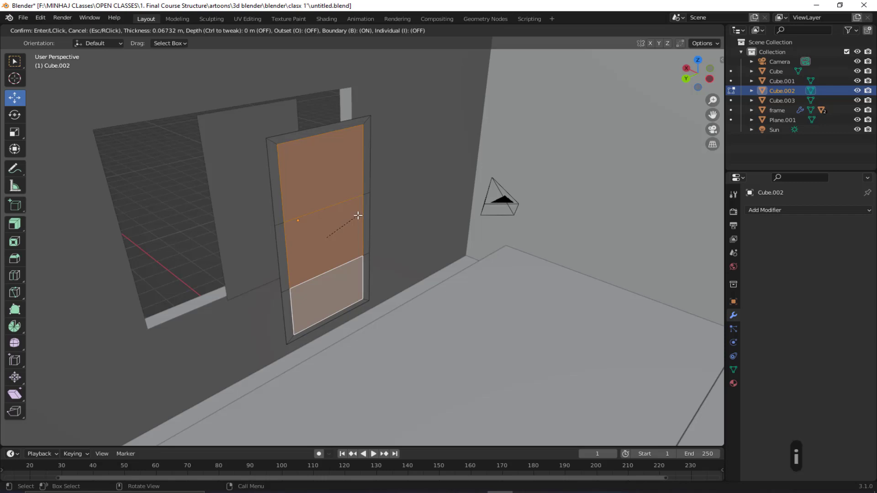
key("i")
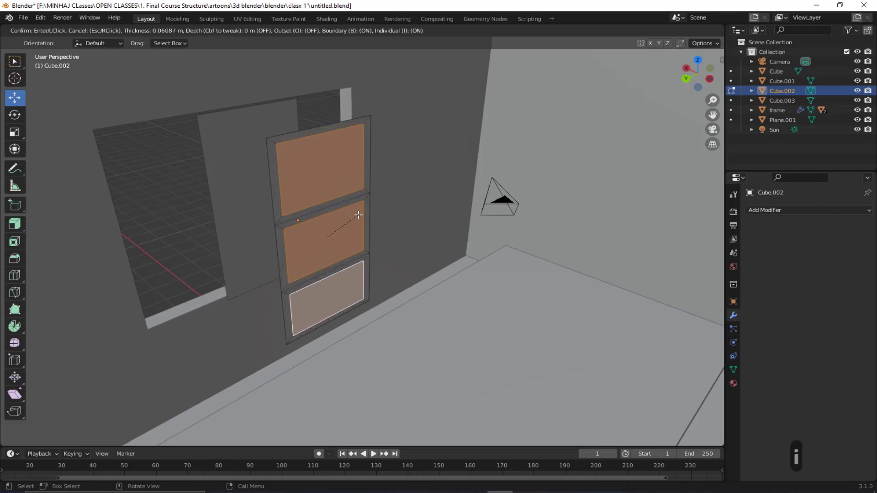
left_click(358, 215)
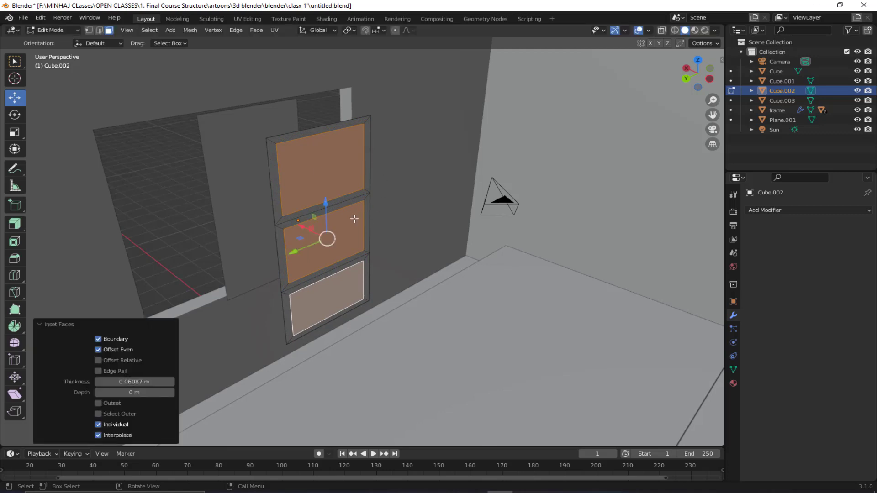
key("Delete")
left_click(344, 220)
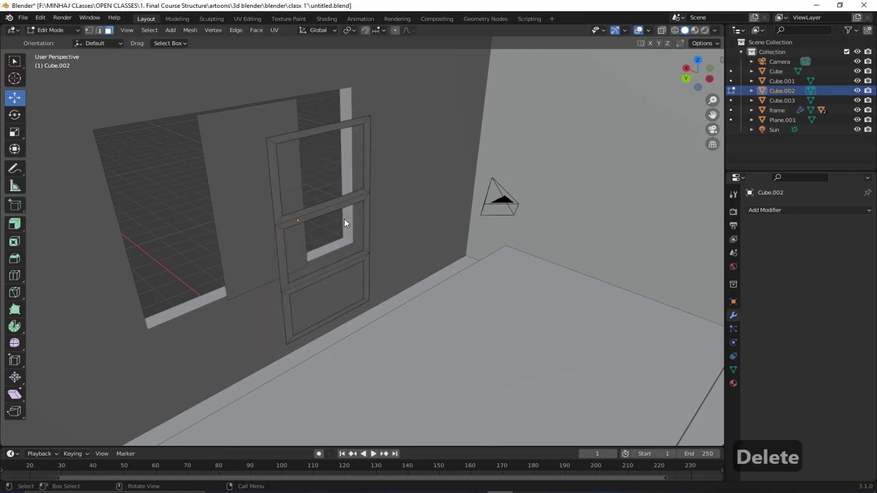
- Select all the remaining frame faces and extrude them about 0.195 m along their normals
left_click_drag(242, 84, 448, 427)
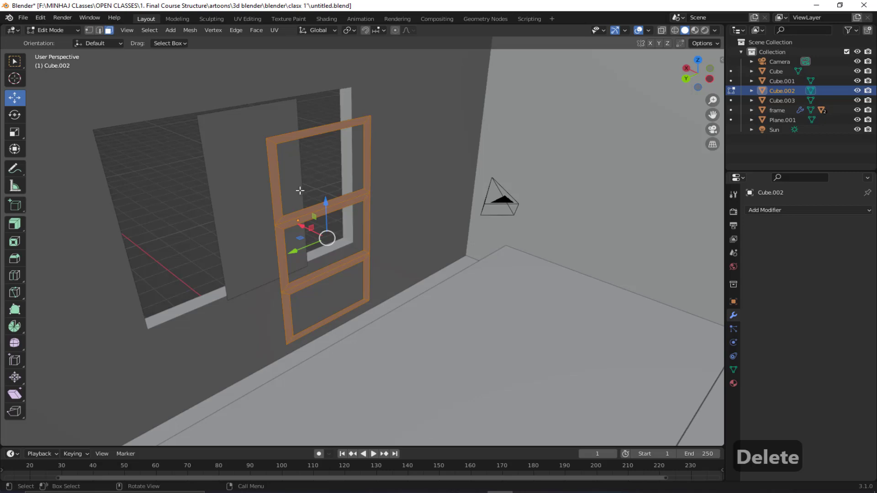
key("e")
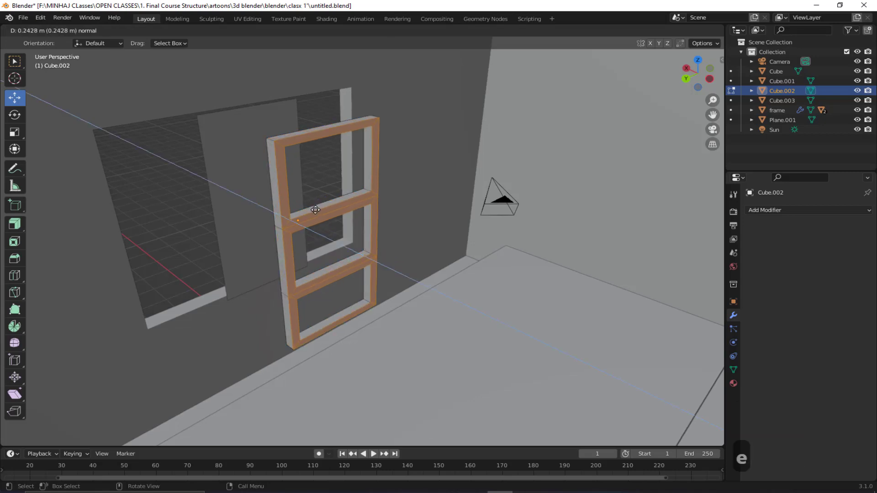
left_click(315, 205)
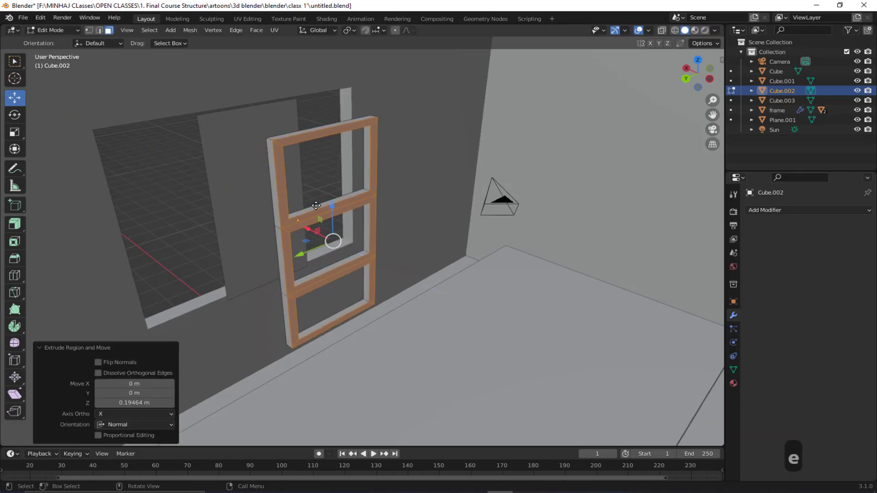
left_click(252, 228)
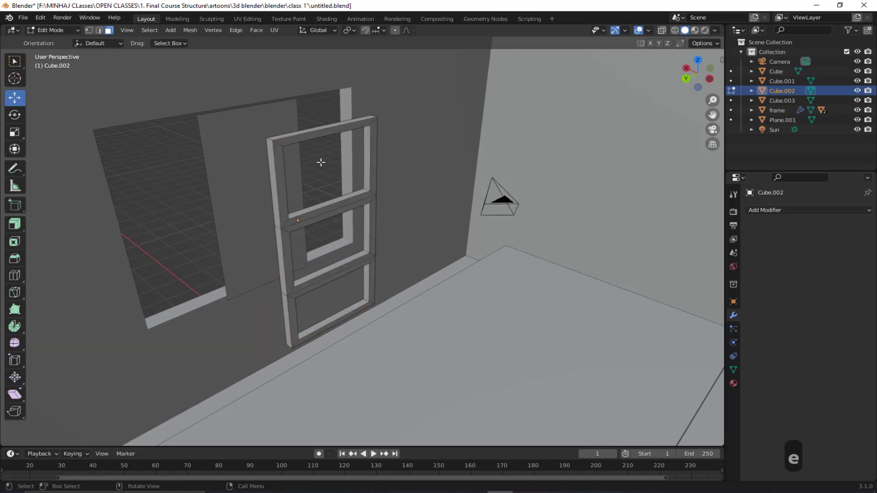
- Return to Object Mode and move the flat panel about -2.6 m along X into the extruded frame
left_click(42, 30)
left_click(43, 38)
left_click(231, 185)
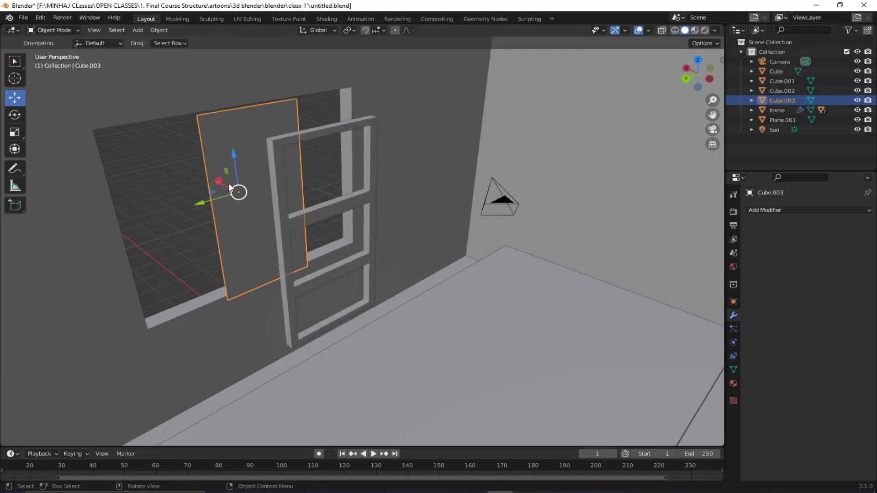
left_click_drag(217, 180, 243, 194)
key("ctrl+z")
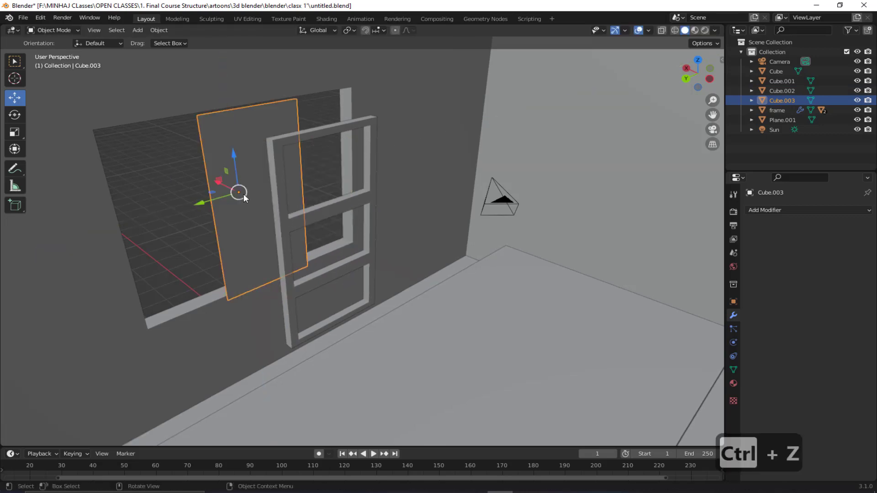
middle_click_drag(224, 191, 250, 197)
left_click_drag(152, 193, 243, 211)
mouse_move(244, 211)
middle_mouse_down()
mouse_move(204, 227)
mouse_move(239, 217)
middle_mouse_up()
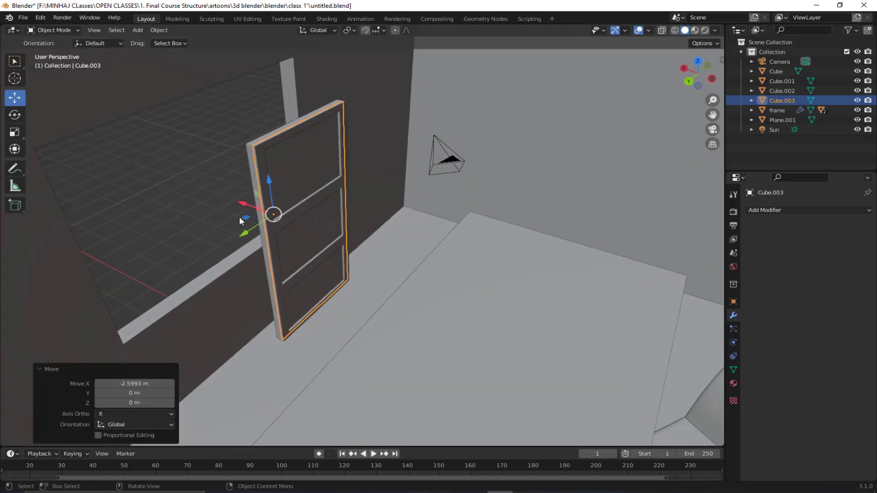
- Add the frame to the selection as the active object and join it with the flat panel
left_click(246, 152, "shift")
left_click(138, 30)
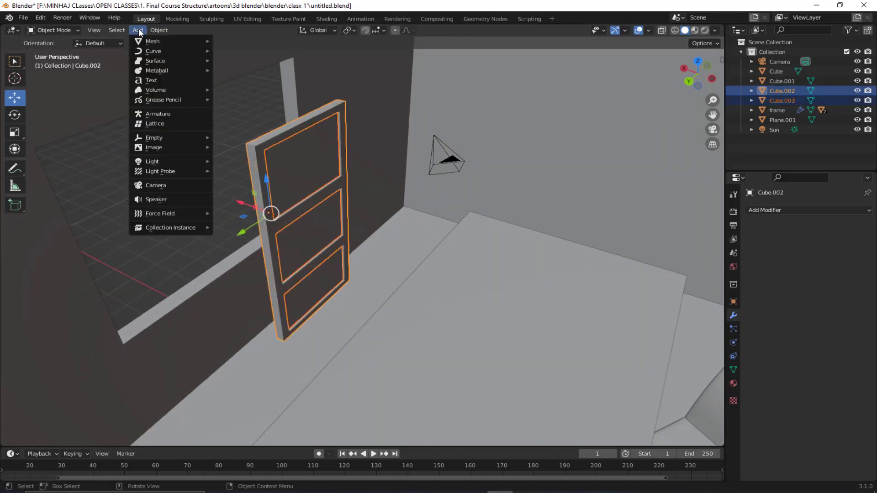
mouse_move(159, 30)
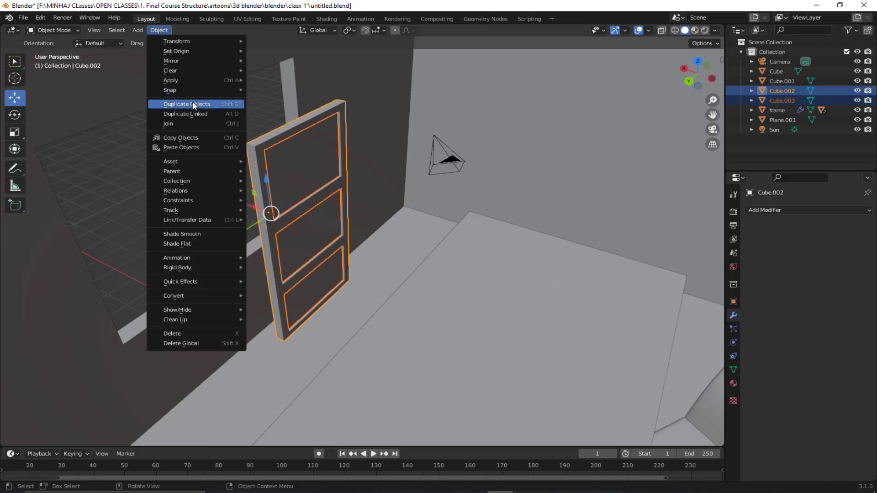
left_click(201, 123)
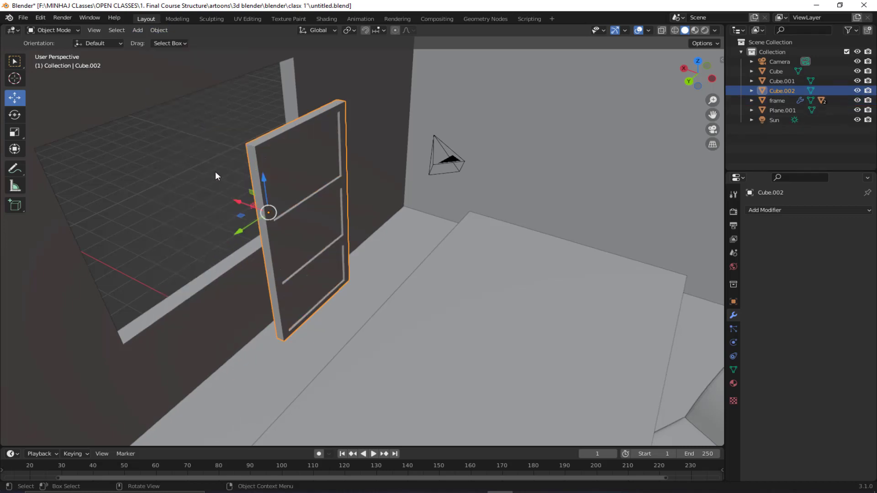
- Move the joined window panel about 3.06 m along X and 1.91 m along Y to one side of the wall opening
left_click(243, 205)
left_click(280, 167)
left_click_drag(241, 203, 161, 187)
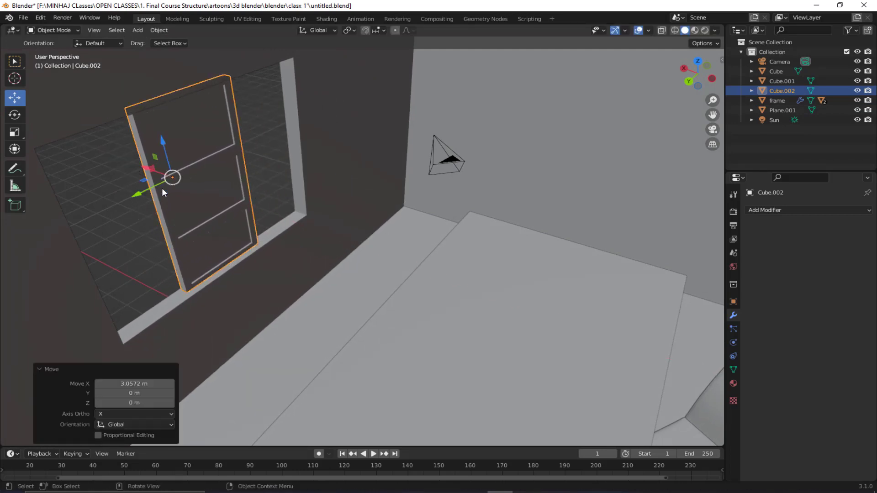
middle_click_drag(162, 188, 207, 211)
left_click_drag(270, 212, 192, 204)
middle_click_drag(192, 204, 201, 242)
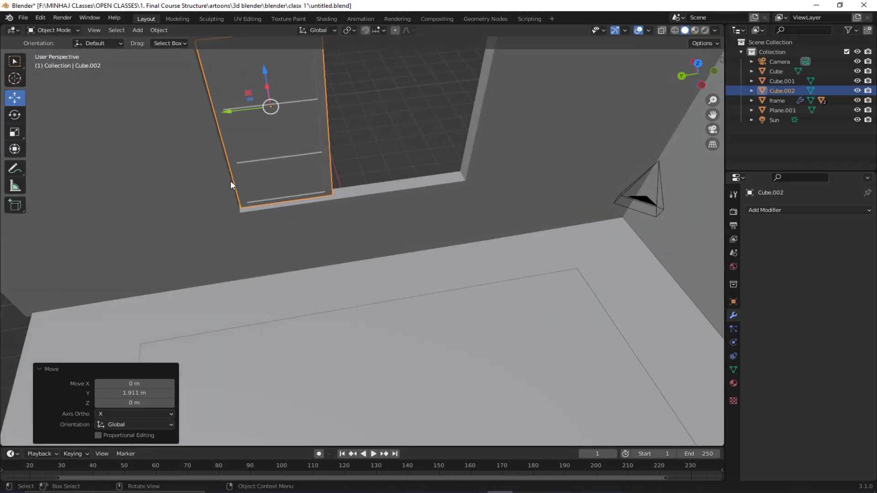
- Adjust the window panel's depth in the wall opening, shifting it along X by about -0.11 m and 0.2 m
middle_click_drag(298, 81, 491, 279)
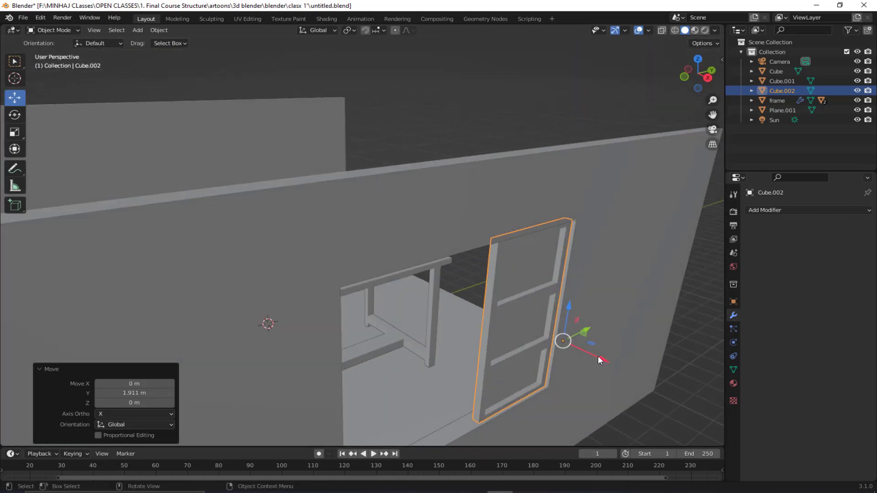
left_click_drag(600, 360, 538, 321)
middle_click_drag(539, 321, 575, 351)
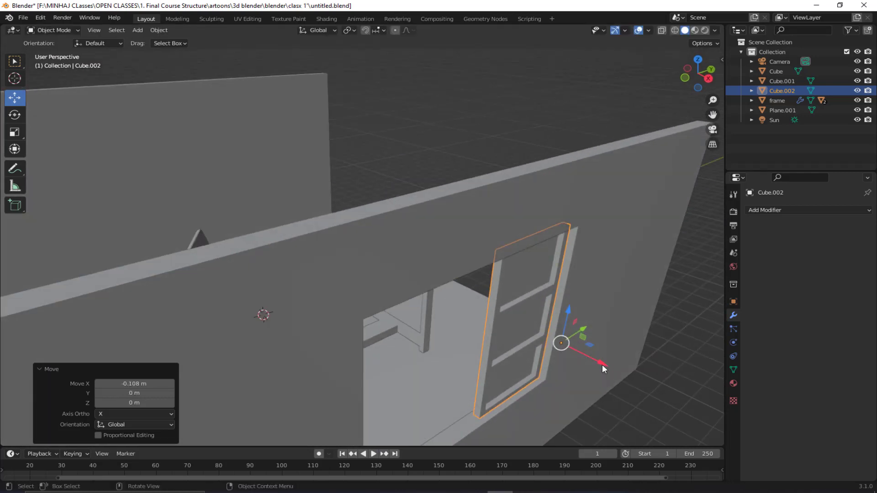
left_click_drag(602, 364, 612, 367)
middle_click_drag(612, 367, 512, 319)
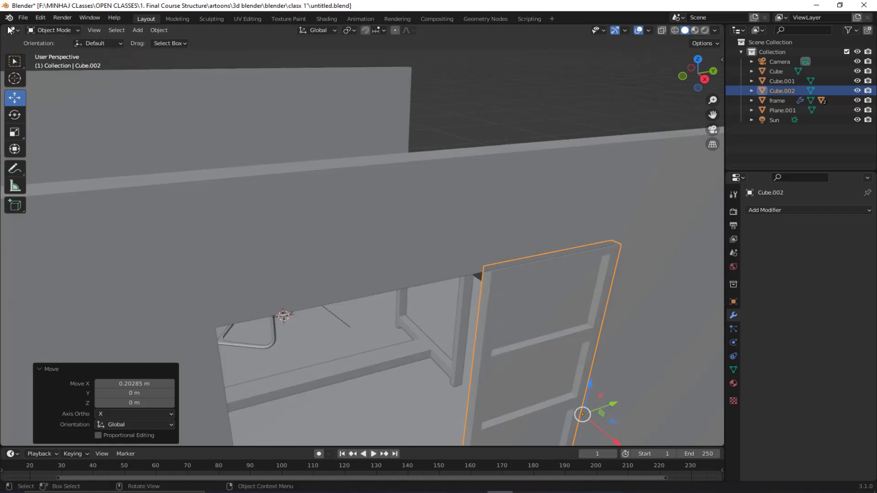
- In Edit Mode with edge selection, select the middle section's outer vertical edge beside the wall, and return to Object Mode
left_click(50, 30)
left_click(48, 52)
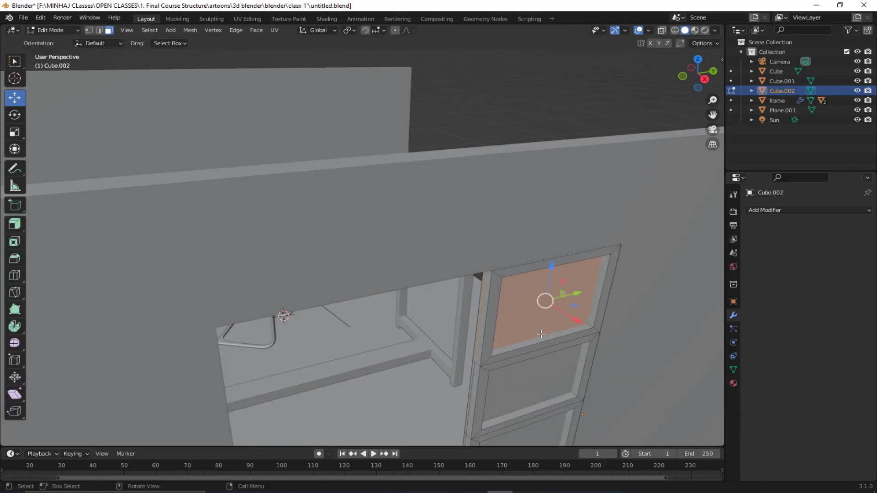
left_click(594, 359)
left_click(592, 361)
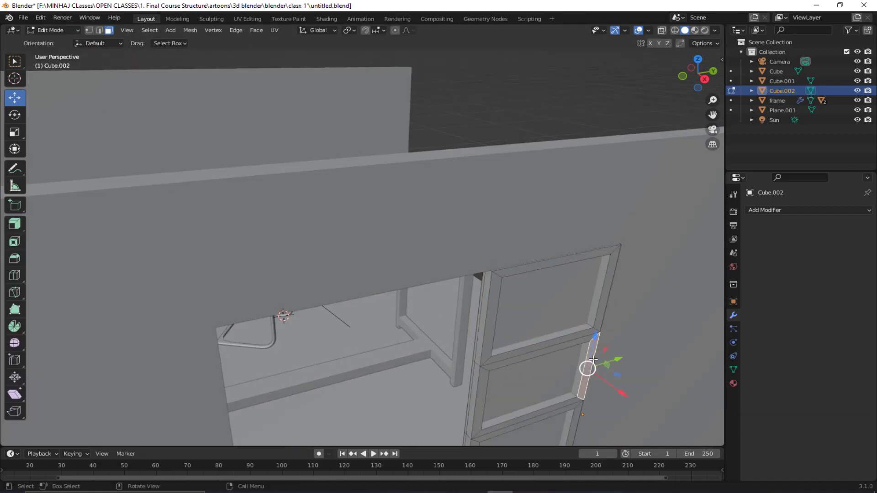
left_click(88, 31)
left_click(100, 31)
middle_click_drag(591, 365, 564, 310)
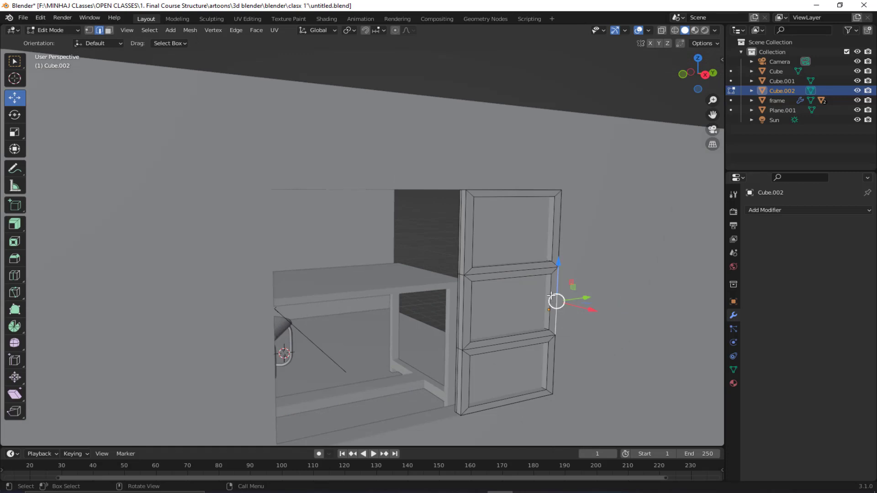
left_click(65, 29)
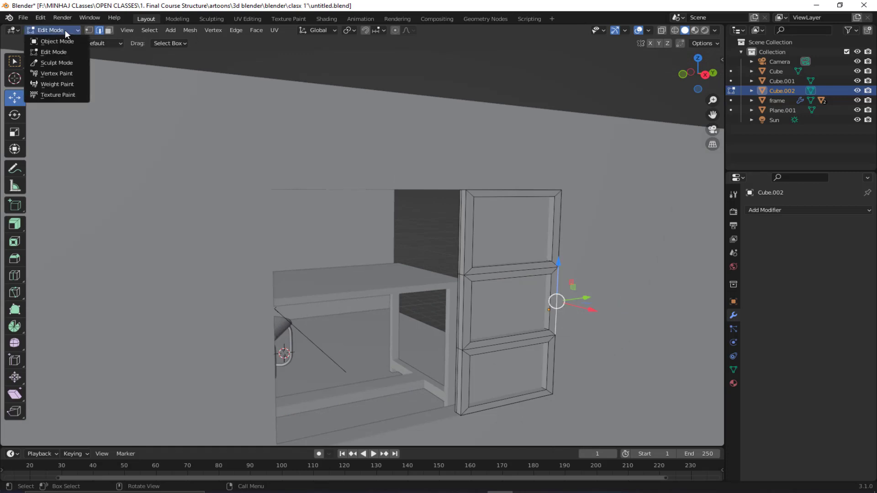
left_click(58, 40)
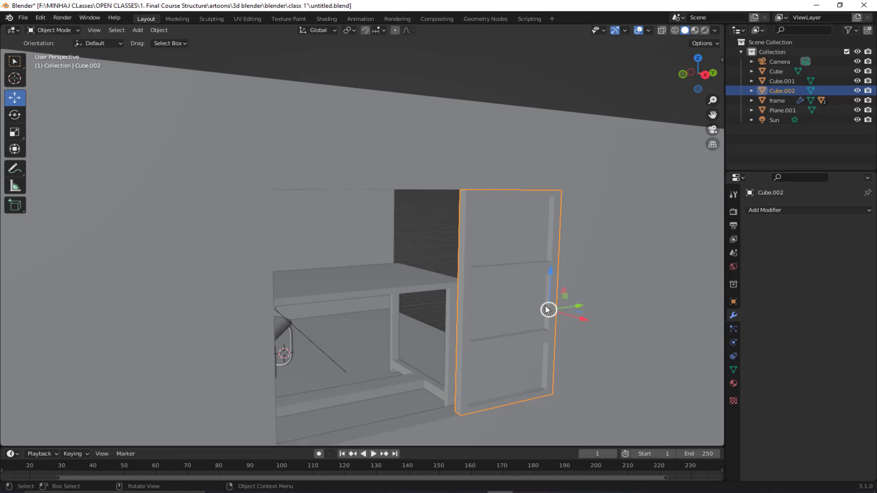
- Try rotating the window panel 88.7° around the Z axis, and undo the rotation
middle_click_drag(525, 319, 32, 162)
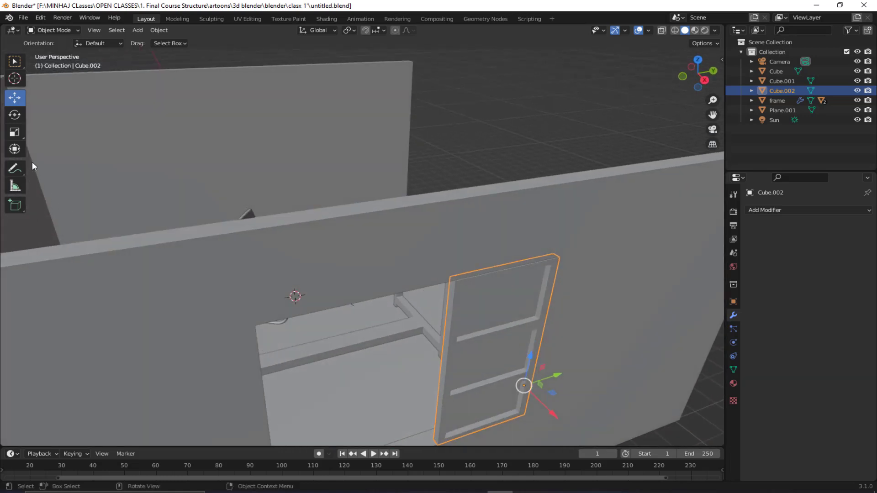
left_click(14, 120)
left_click_drag(506, 407, 541, 396)
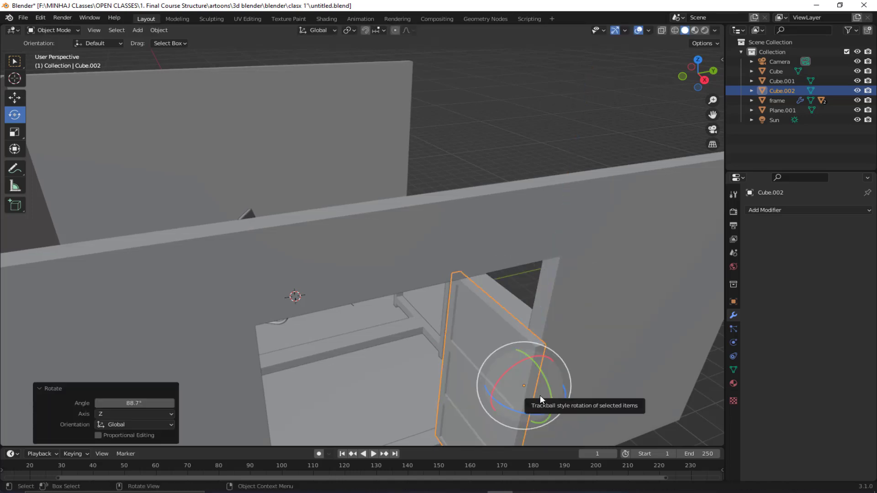
key("ctrl+z")
mouse_move(442, 316)
middle_mouse_down()
mouse_move(411, 317)
mouse_move(449, 314)
middle_mouse_up()
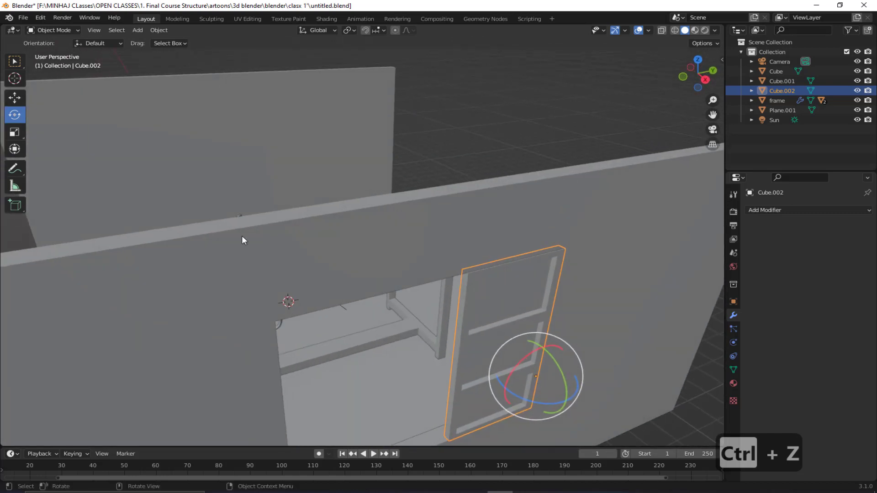
- Snap the 3D cursor to the window panel's selected outer vertical edge in Edit Mode
left_click(47, 30)
left_click(46, 49)
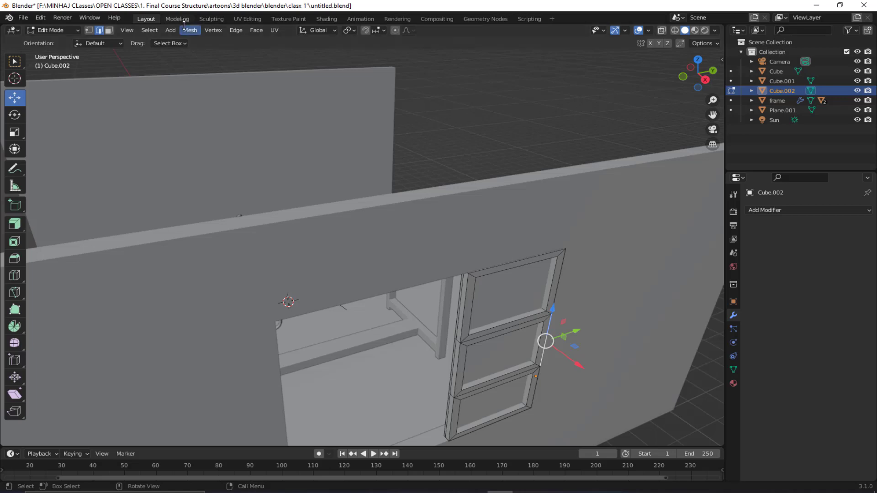
left_click(190, 30)
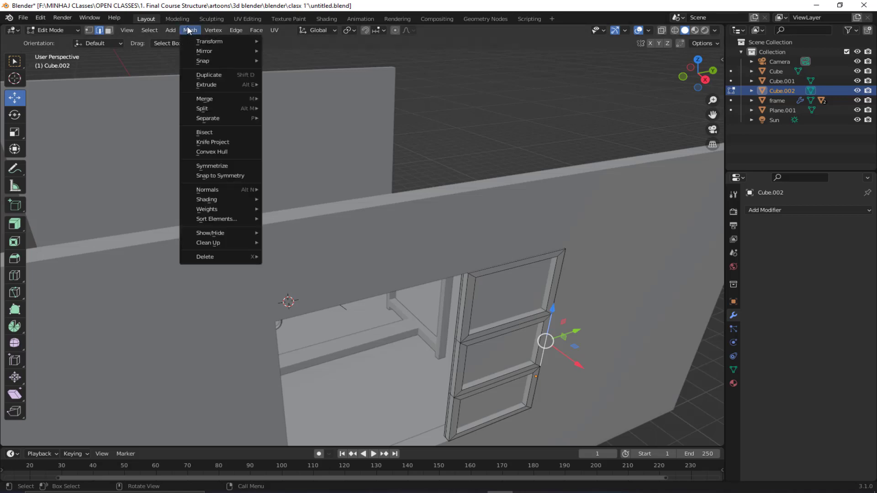
mouse_move(212, 62)
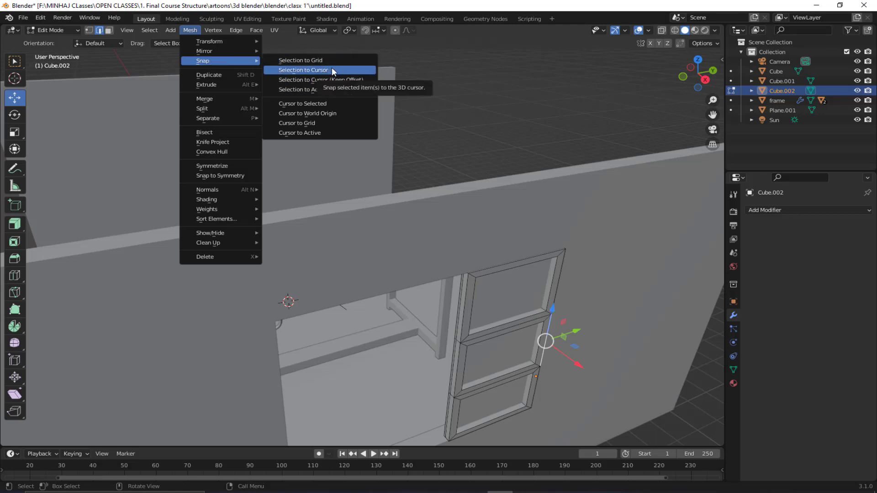
left_click(314, 105)
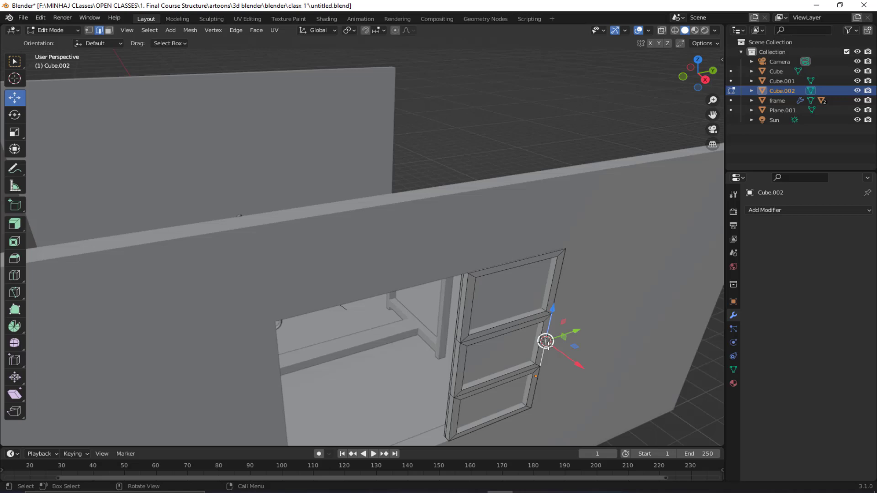
- Return to Object Mode and set the window panel's origin to the 3D cursor
left_click(56, 31)
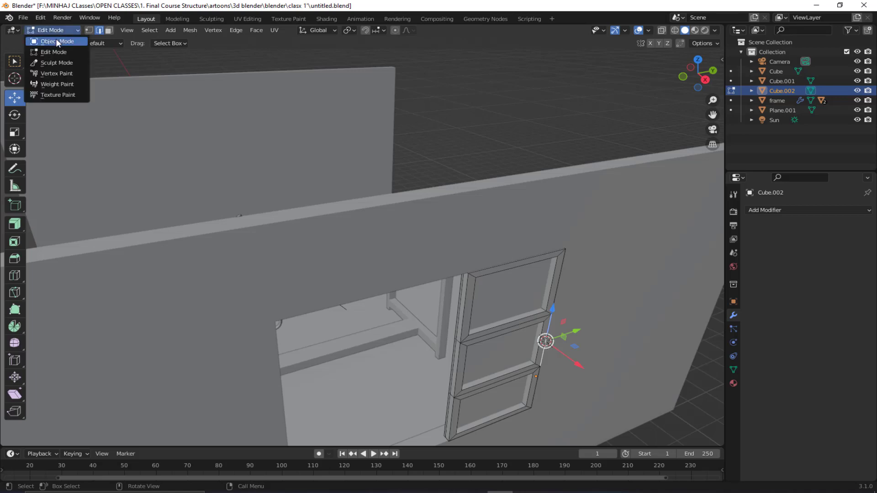
left_click(56, 38)
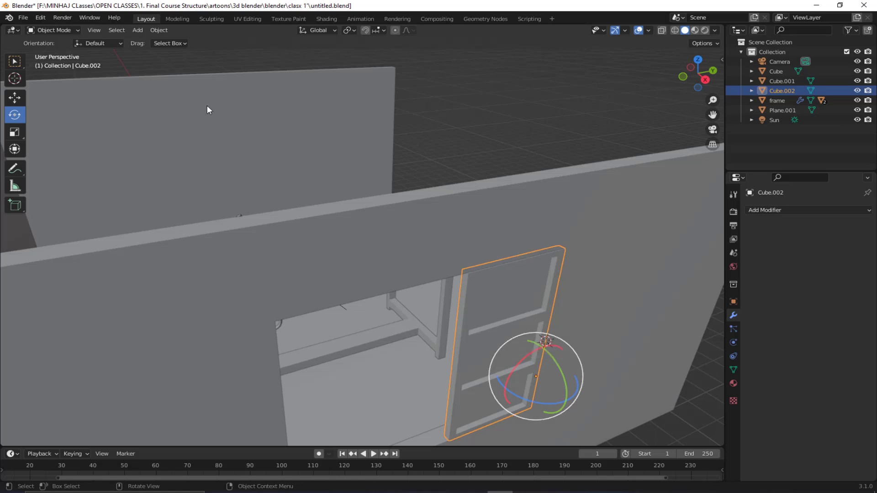
left_click(156, 31)
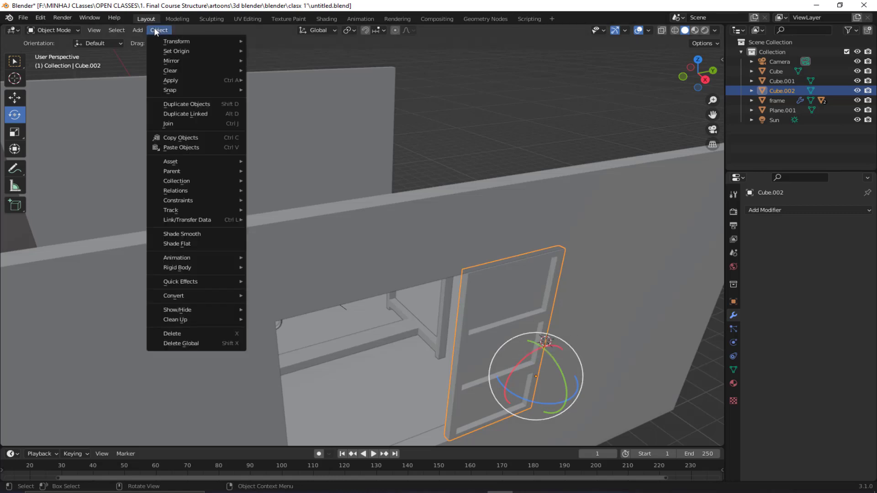
mouse_move(174, 51)
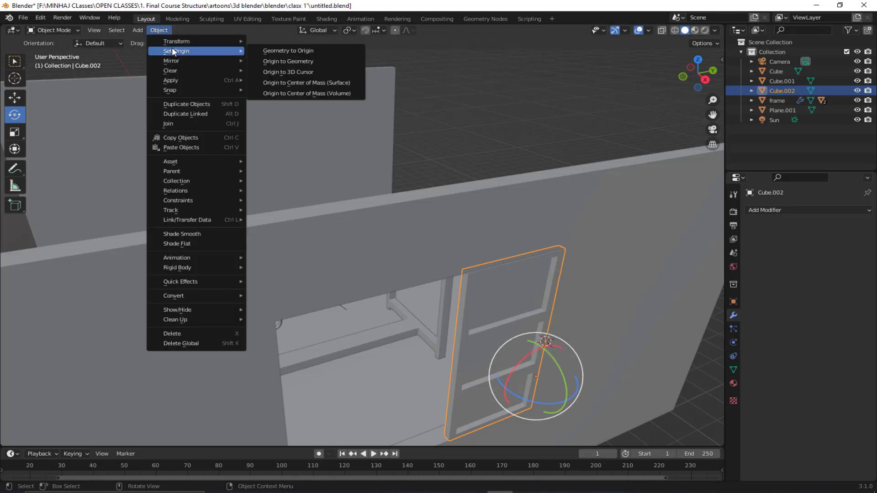
left_click(284, 74)
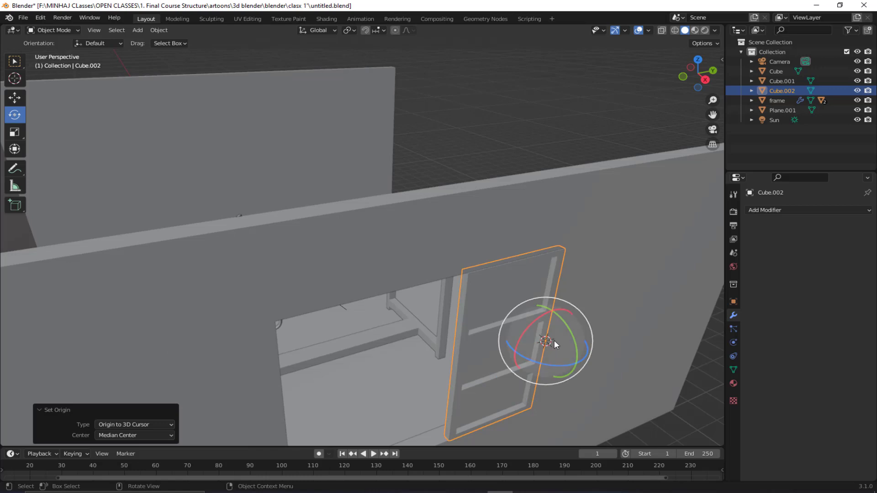
- Swing the window panel around the Z axis by about -40.7° and 65.1°, and switch to the Move tool
left_click_drag(530, 362, 484, 360)
middle_click_drag(483, 361, 237, 364)
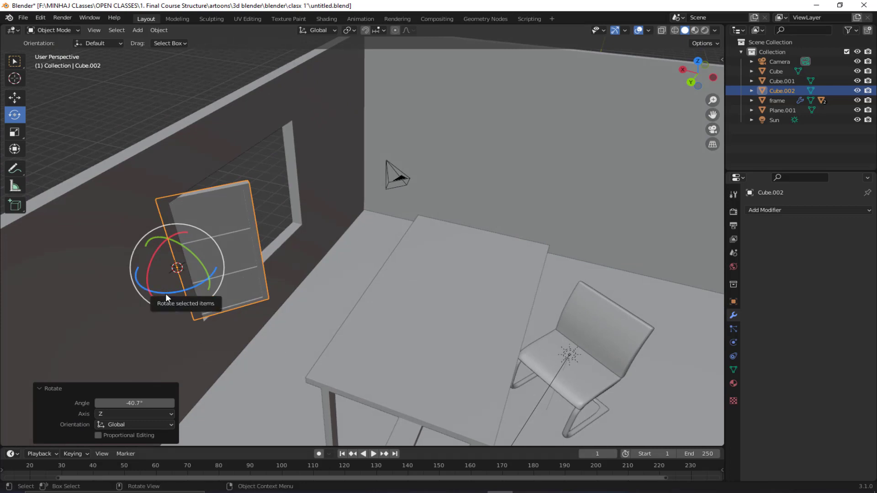
left_click_drag(166, 295, 179, 291)
left_click(200, 288)
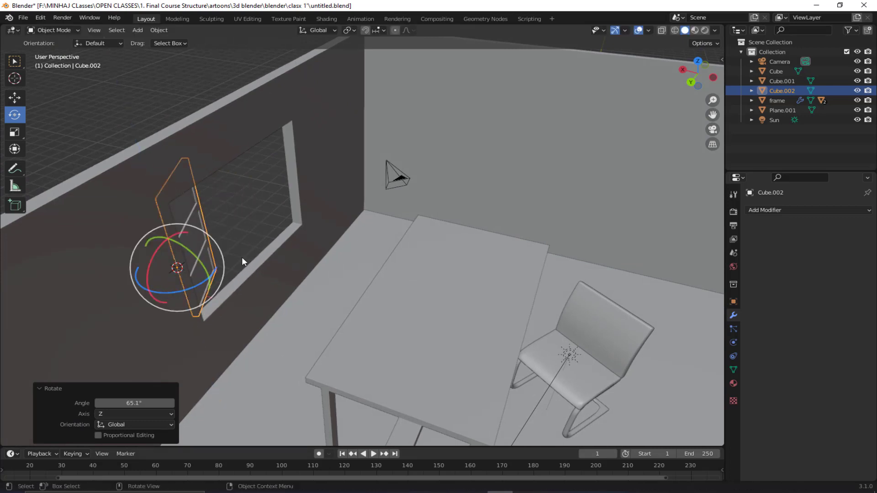
middle_click_drag(242, 257, 196, 253)
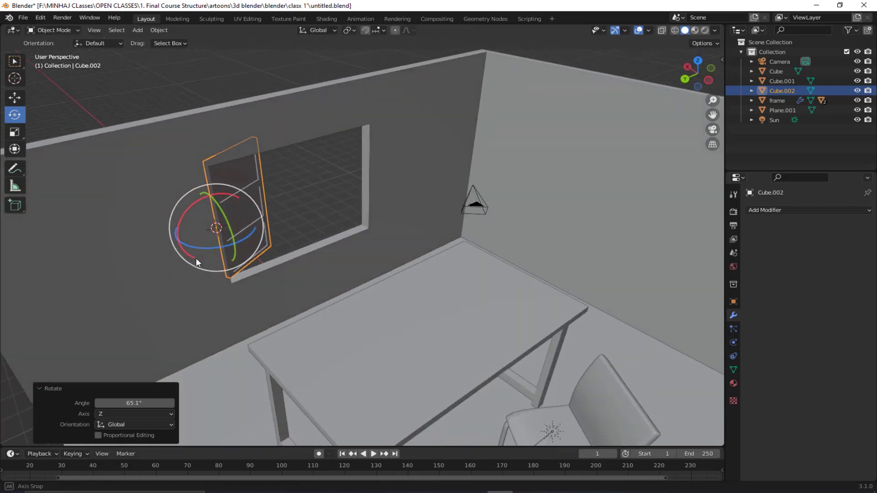
left_click(14, 98)
left_click(65, 102)
left_click(233, 201)
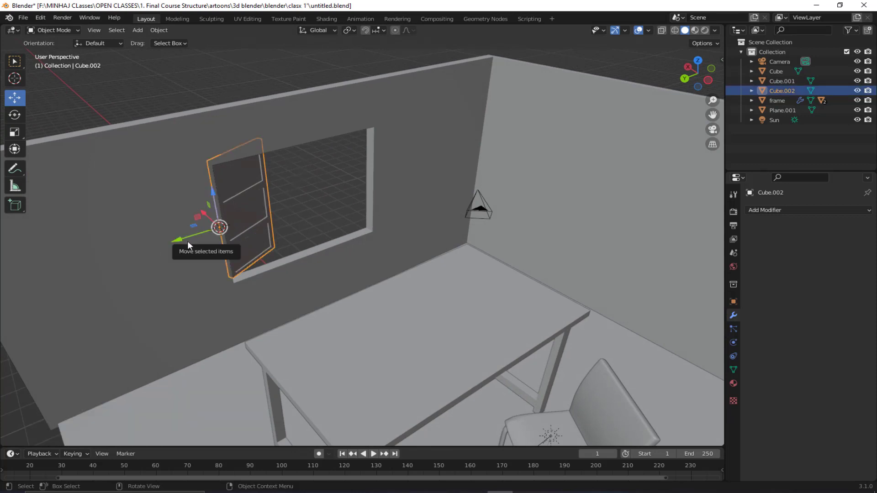
- Try mirroring the window panel along global X, and undo the mirror
left_click(135, 30)
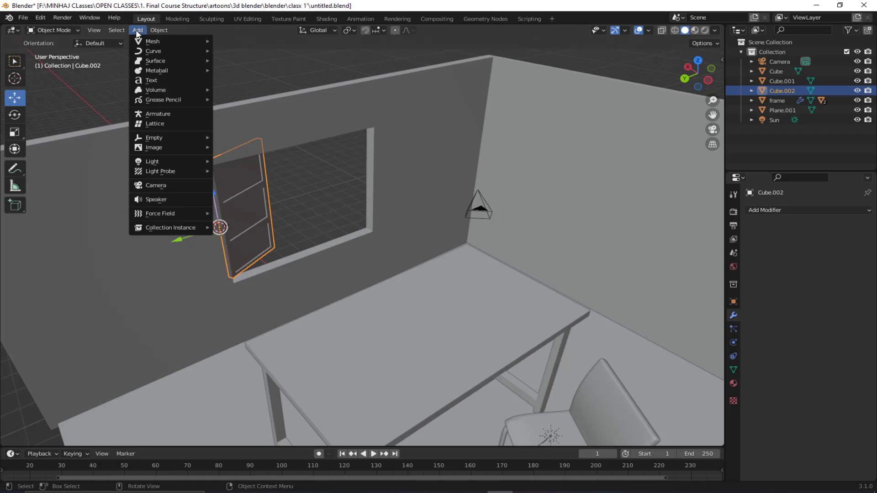
mouse_move(152, 30)
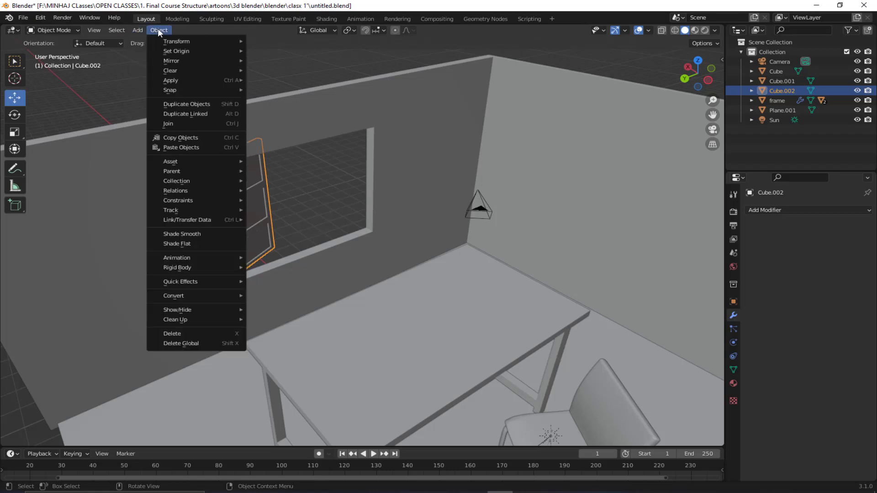
mouse_move(175, 60)
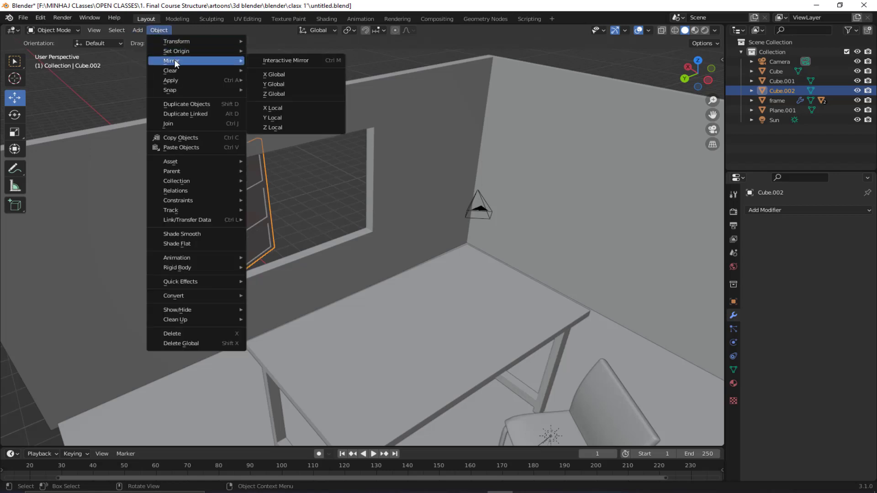
left_click(300, 76)
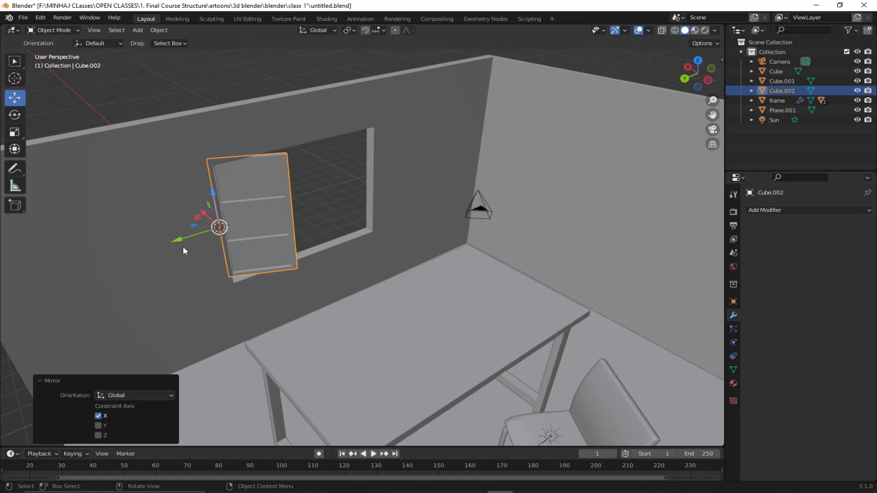
key("ctrl+z")
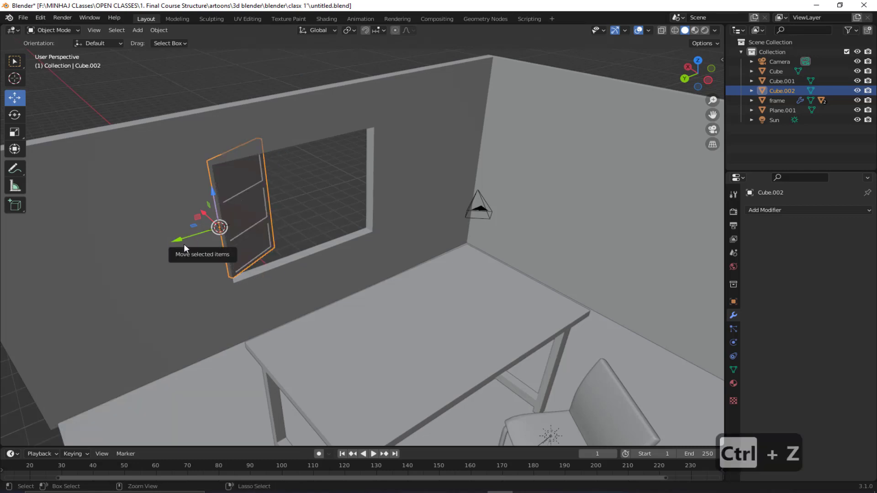
- Duplicate the window panel and place the copy about -3.45 m along the Y axis
key("shift+d")
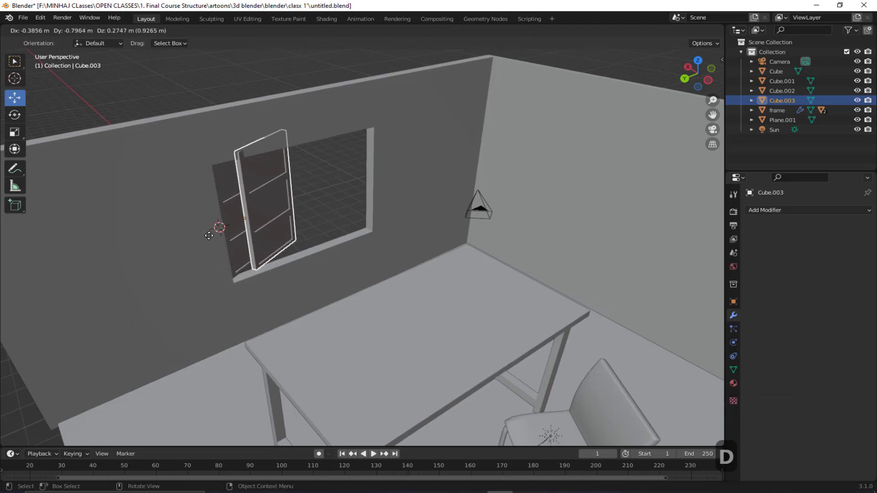
key("y")
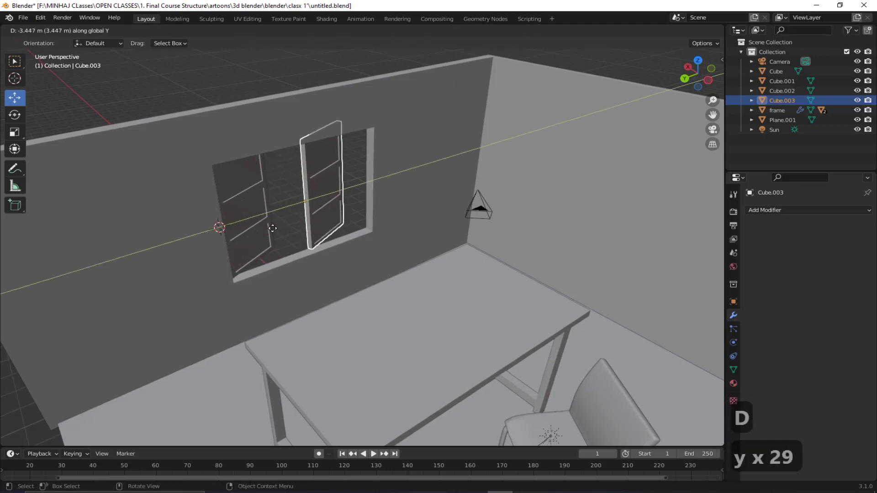
left_click(272, 229)
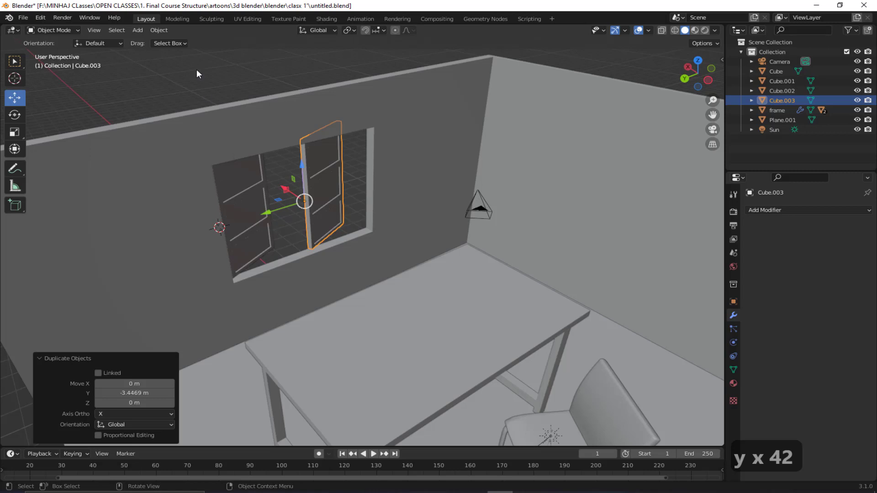
- Mirror the duplicated window panel along global Y and move it about -2.01 m along Y
left_click(161, 31)
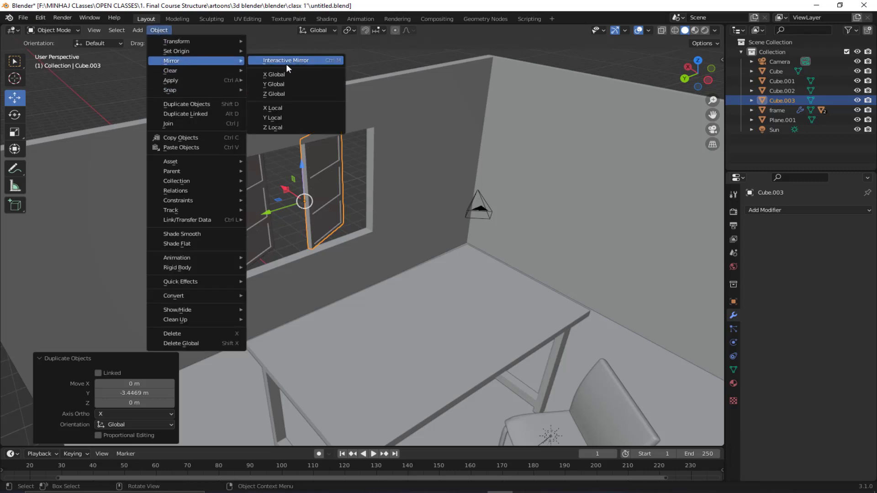
left_click(288, 85)
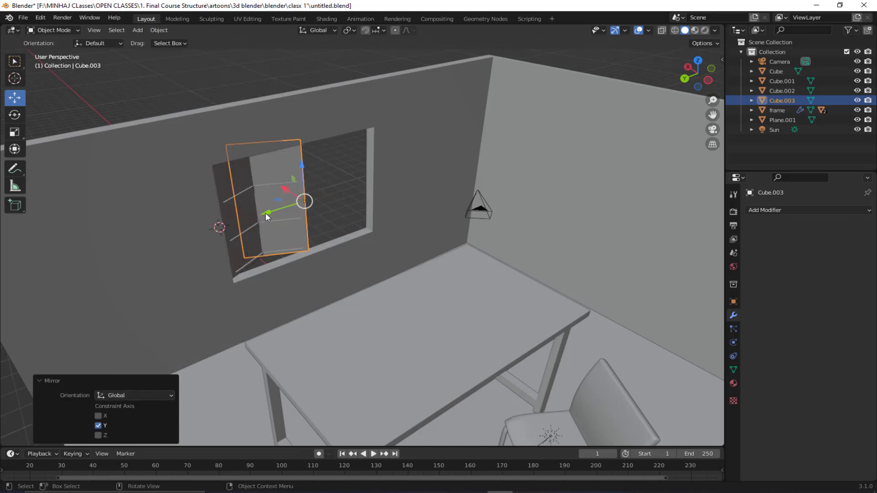
left_click_drag(267, 213, 312, 200)
middle_click_drag(295, 208, 258, 201)
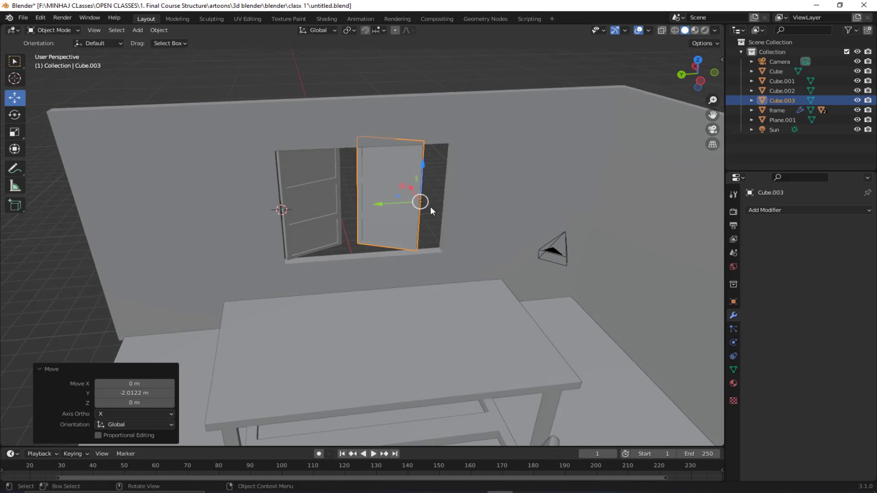
- In Edit Mode with wireframe shading, select the vertices of the wall opening's side beside the duplicated panel and move them about 1.01 m along Y
left_click(460, 184)
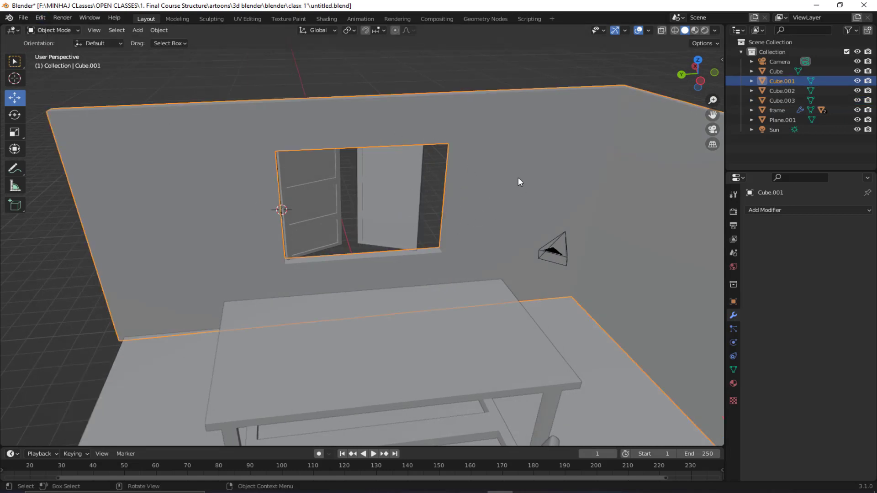
left_click(40, 27)
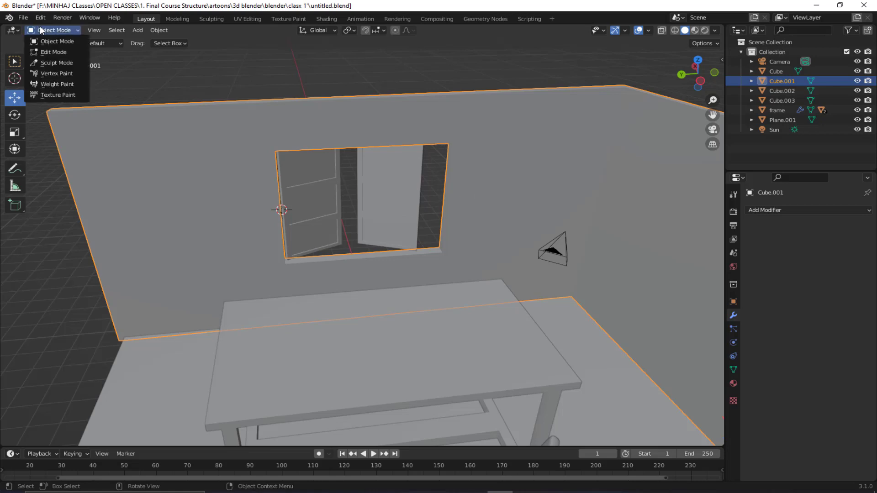
left_click(48, 52)
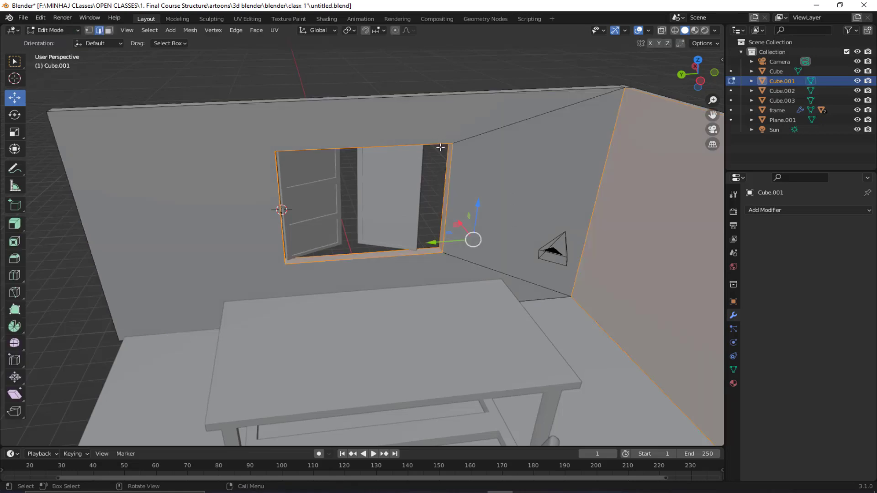
middle_click_drag(402, 192, 410, 188)
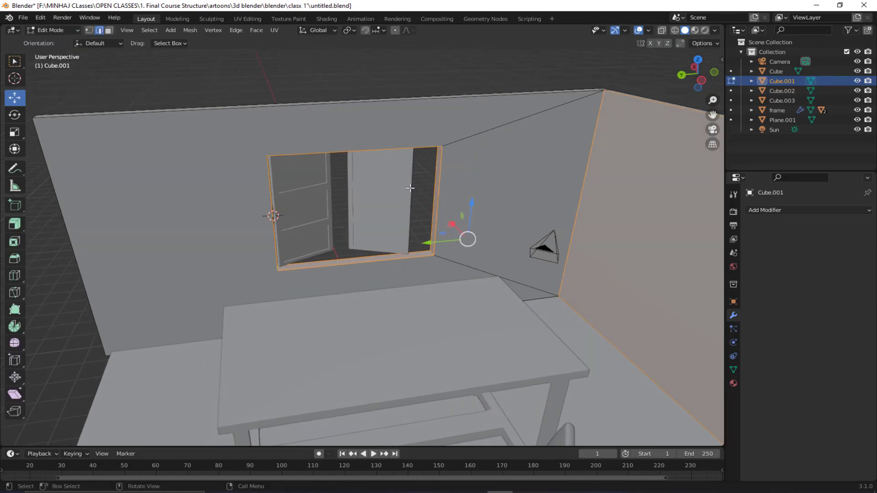
key("z")
left_click(318, 183)
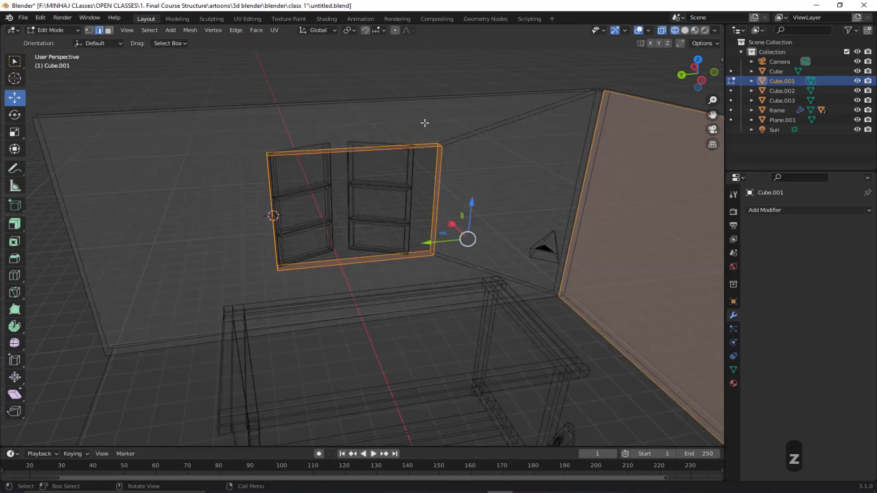
left_click(90, 29)
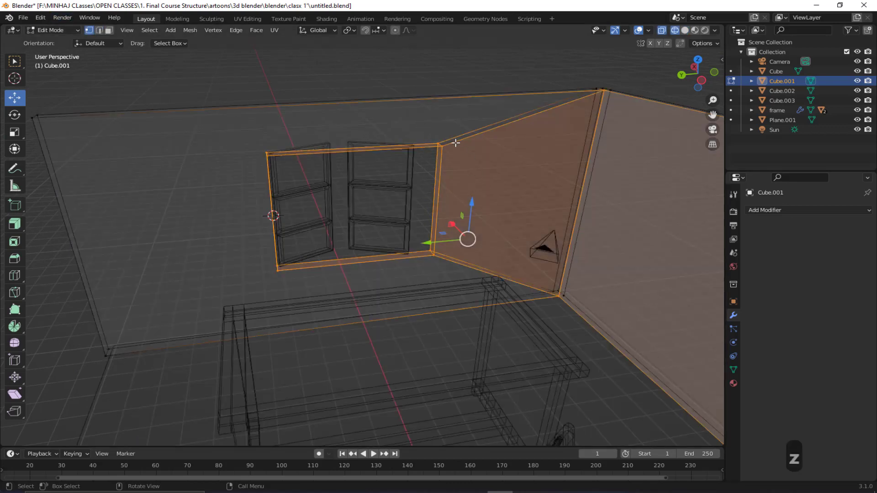
left_click_drag(429, 132, 452, 271)
left_click_drag(422, 128, 480, 313)
key("g")
key("y")
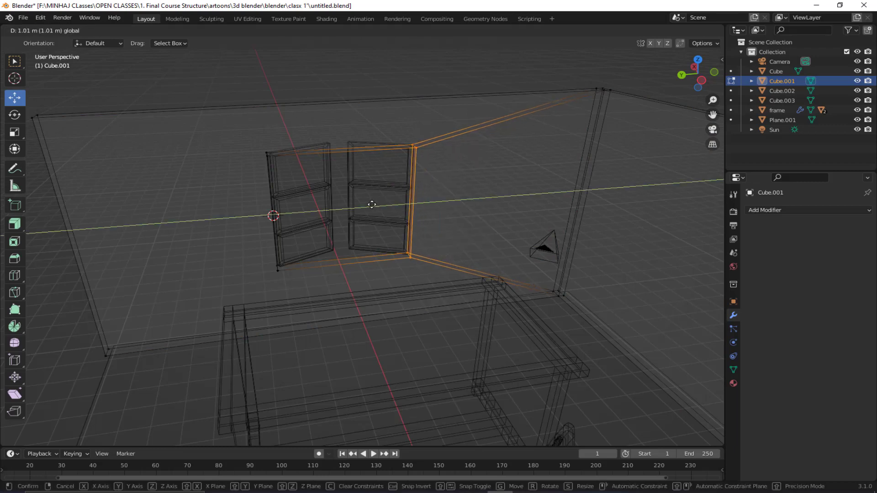
left_click(374, 204)
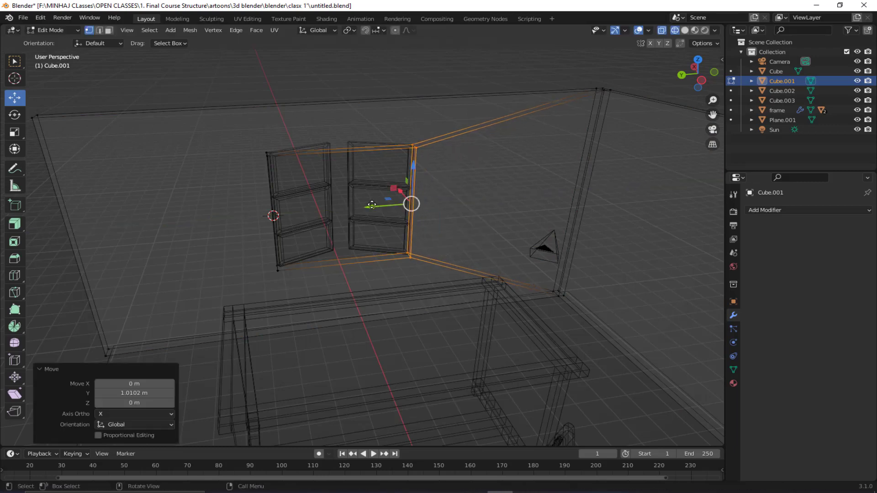
- Return to Object Mode with solid shading, and select the floor plane
left_click(56, 30)
left_click(54, 39)
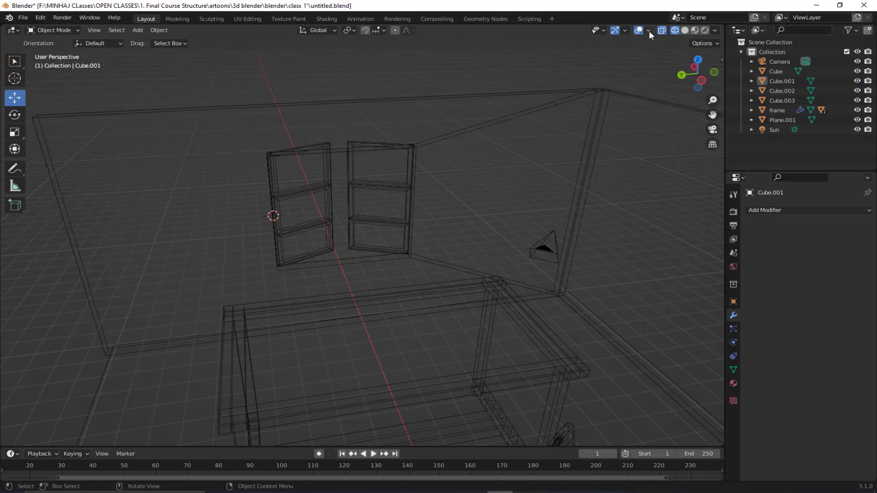
left_click(684, 30)
mouse_move(435, 196)
middle_mouse_down()
mouse_move(445, 198)
mouse_move(384, 245)
mouse_move(331, 254)
mouse_move(317, 325)
middle_mouse_up()
scroll(331, 247, "down", 6)
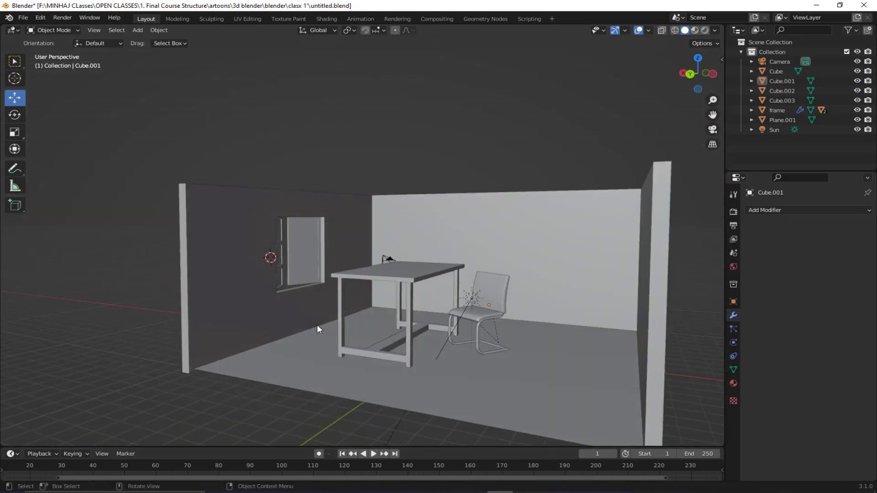
left_click(314, 353)
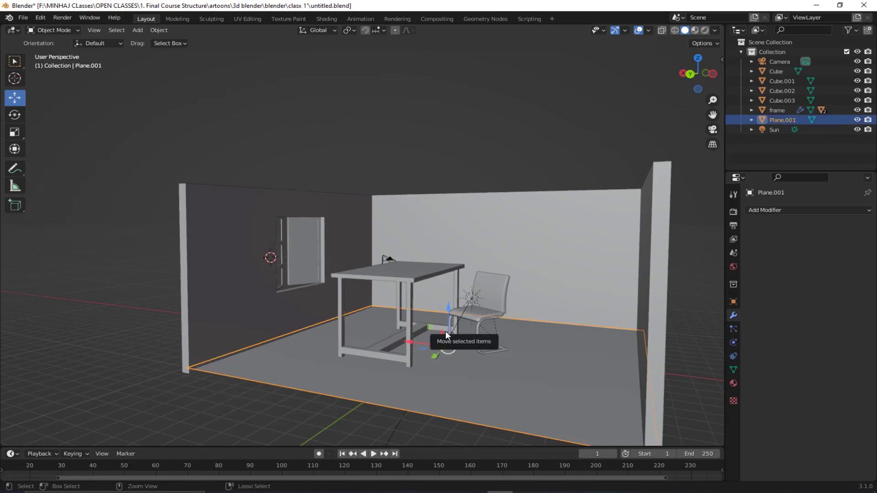
- Duplicate the floor plane and raise the copy about 9.6 m along global Z to form the room's ceiling
key("shift+d")
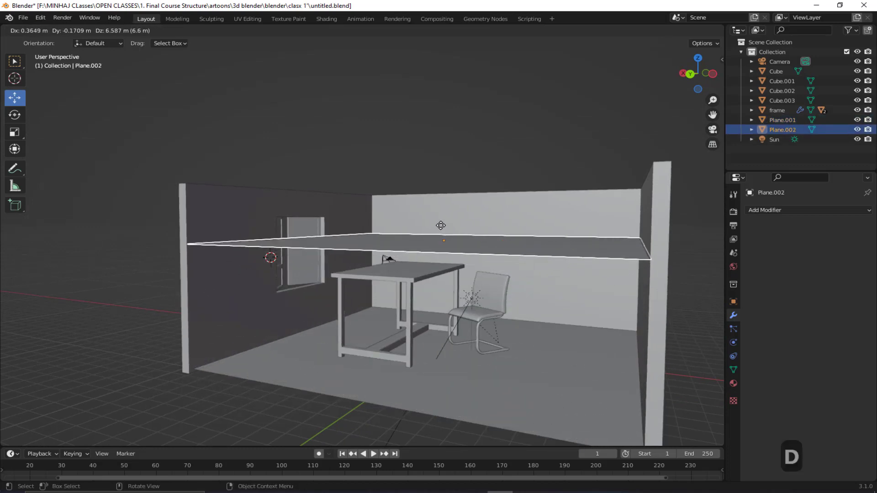
key("z")
key("z")
key("z")
key("z")
key("z")
key("z")
key("z")
key("z")
key("z")
key("z")
key("z")
key("z")
key("z")
key("z")
key("z")
key("z")
key("z")
key("z")
key("z")
key("z")
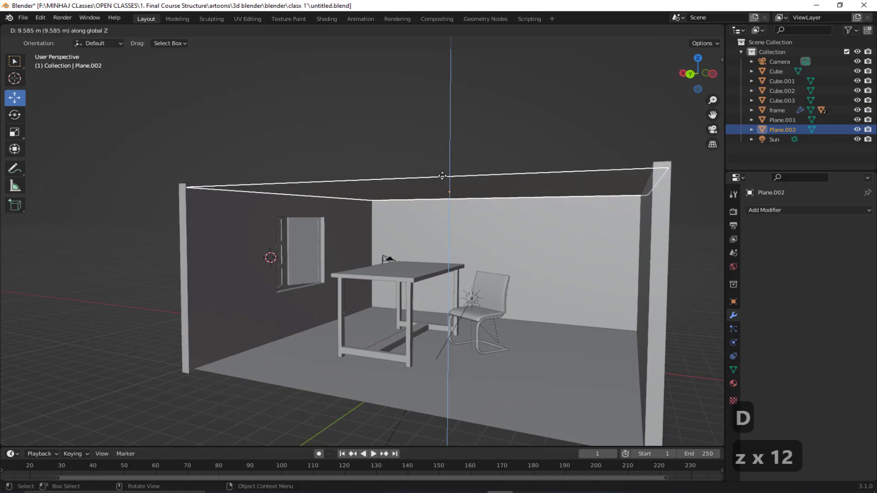
left_click(400, 239)
scroll(329, 281, "up", 2)
middle_click_drag(329, 282, 319, 306)
- Select the chair frame and the table together and scale both uniformly to about 0.594
left_click(533, 352)
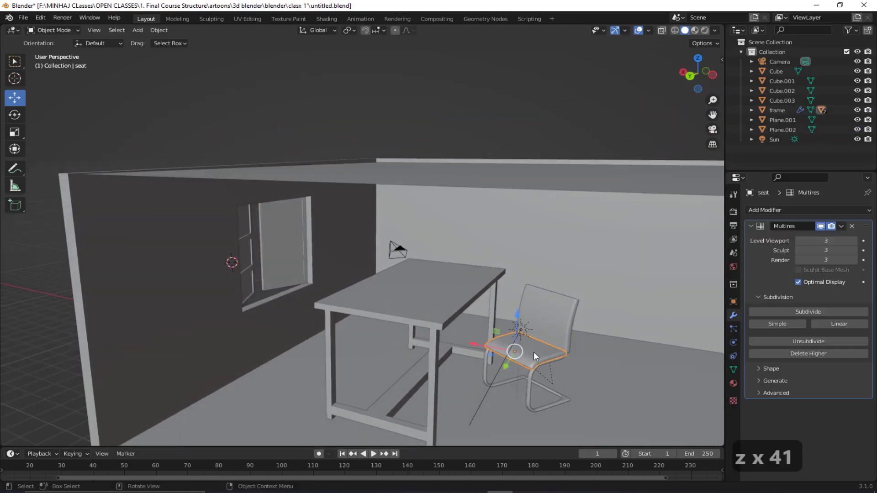
left_click(530, 389)
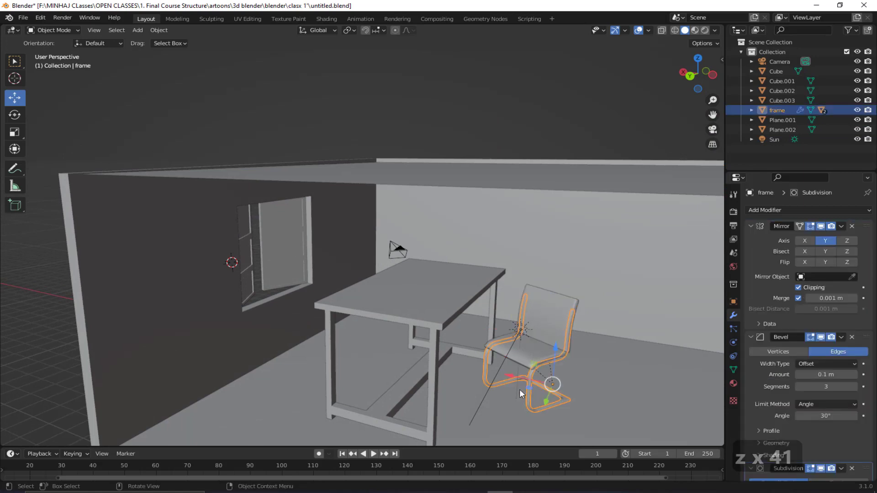
left_click(435, 372, "shift")
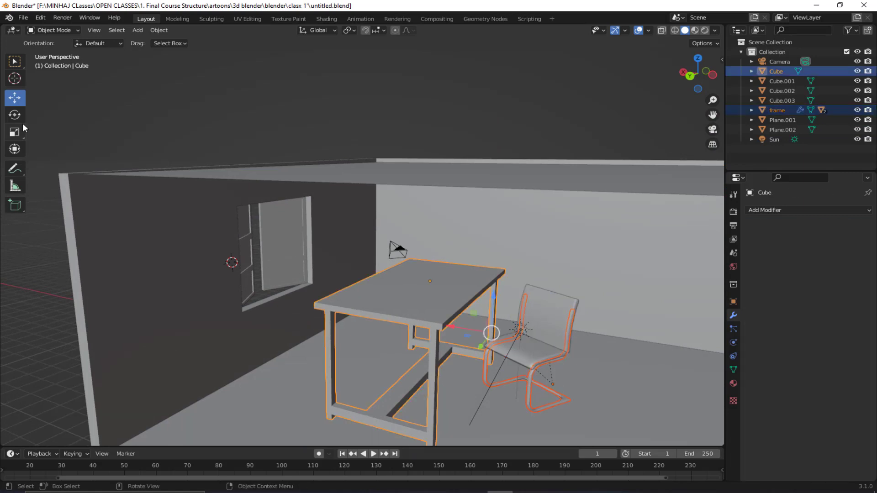
left_click(15, 133)
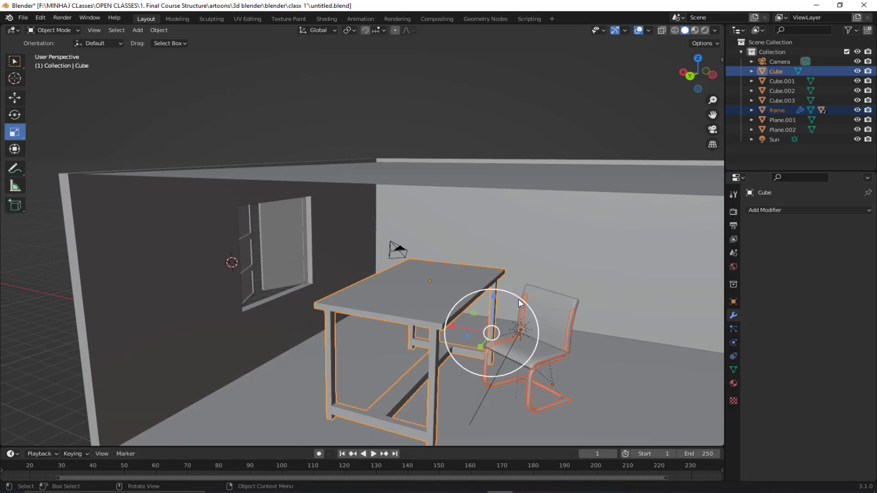
left_click_drag(523, 302, 483, 327)
middle_click_drag(483, 327, 434, 329)
- Move the table and chair along X toward the window wall and lower them about 1.03 m along Z
left_click(15, 97)
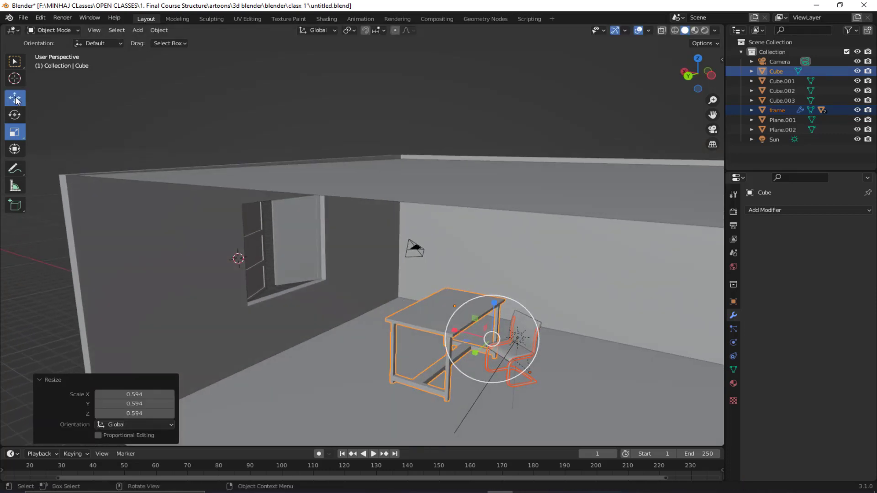
left_click_drag(462, 329, 326, 316)
middle_click_drag(325, 316, 348, 279)
left_click_drag(353, 299, 351, 322)
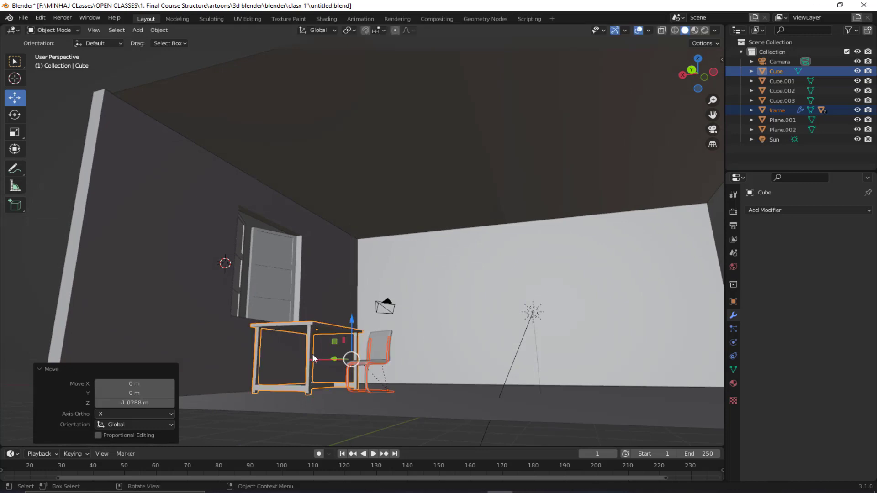
middle_click_drag(311, 354, 306, 371)
scroll(306, 369, "up", 2)
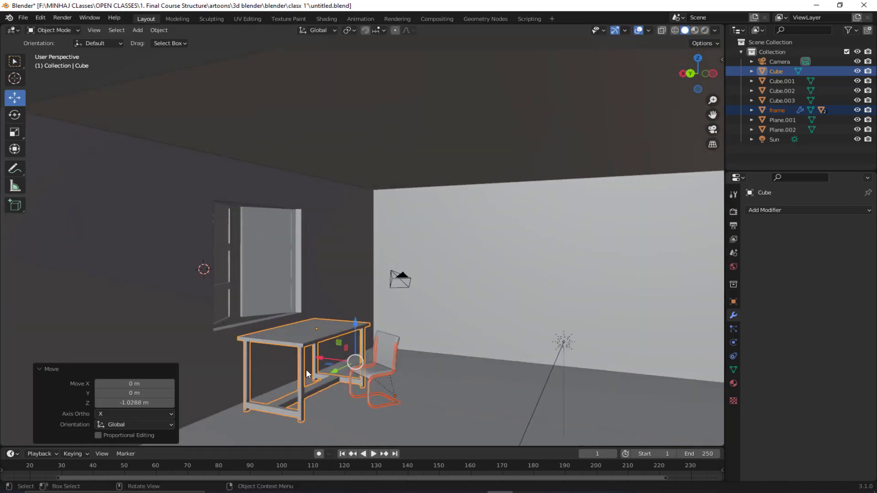
- Scale the table and chair uniformly by about 1.135 and raise them about 0.13 m along Z
left_click(14, 132)
mouse_move(381, 330)
left_mouse_down()
mouse_move(396, 323)
mouse_move(392, 333)
left_mouse_up()
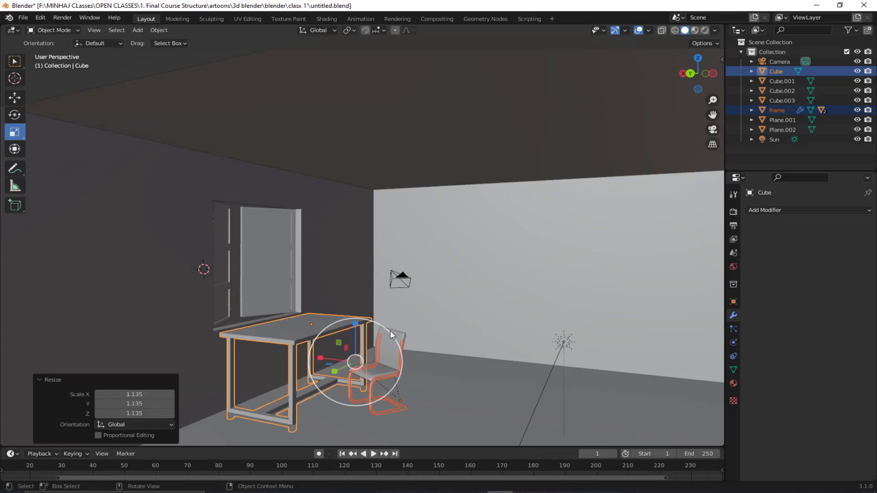
middle_click_drag(392, 333, 361, 351)
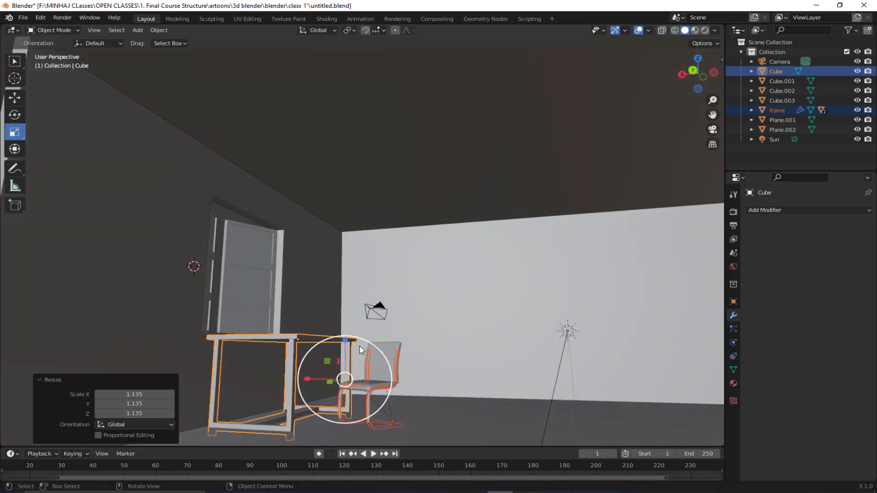
left_click_drag(376, 351, 343, 333)
left_click(15, 98)
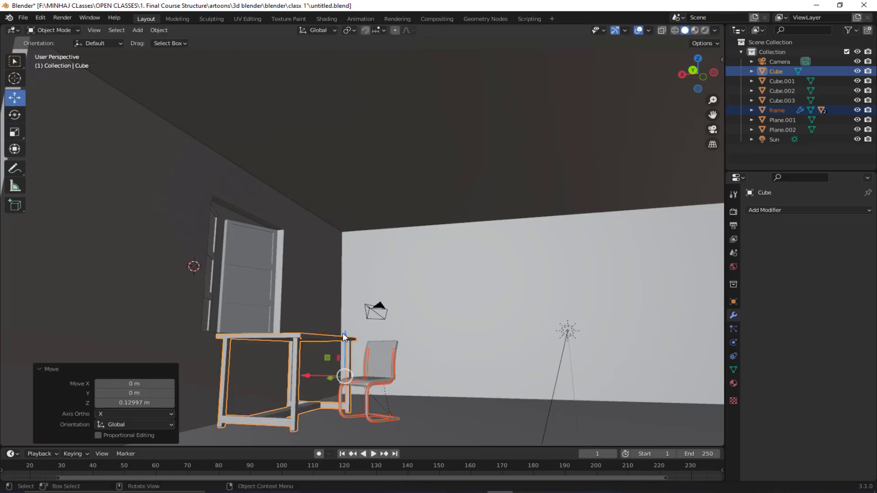
- Shift the table and chair about 0.29 m along X and about -0.03 m along Y, under the window
middle_click_drag(343, 333, 325, 352)
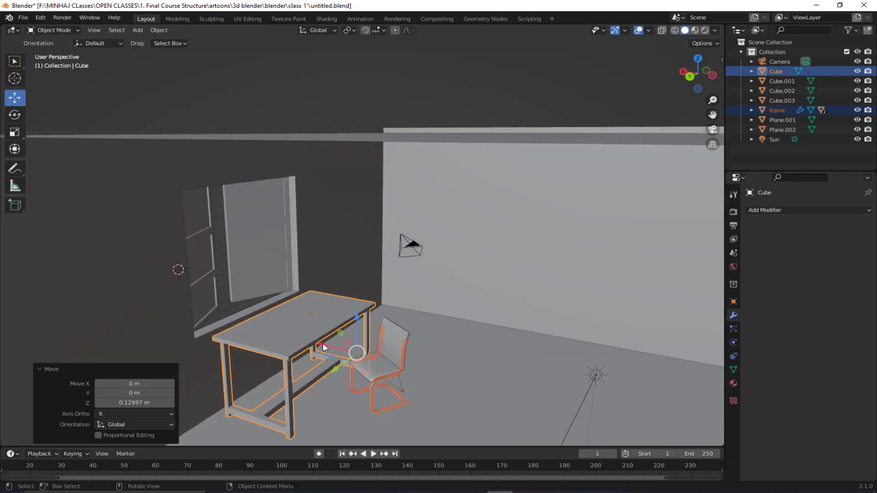
left_click_drag(323, 348, 274, 335)
middle_click_drag(274, 335, 217, 317)
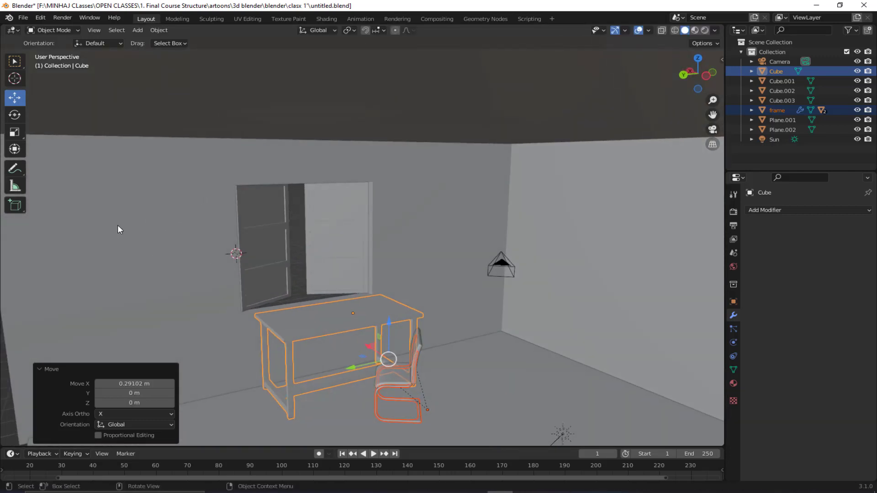
middle_click_drag(399, 315, 372, 315)
left_click_drag(343, 374, 408, 291)
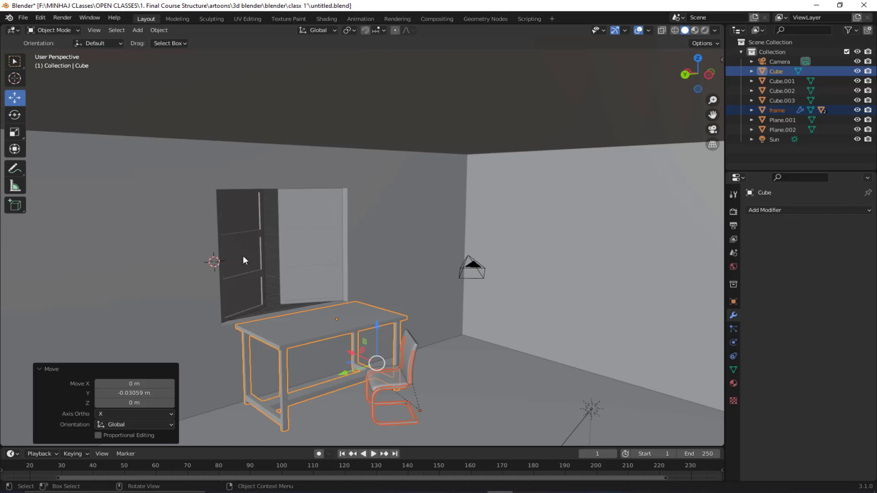
- Add a cube mesh and move it about -0.34 m along X and 1.94 m along Y, beside the window
left_click(273, 257)
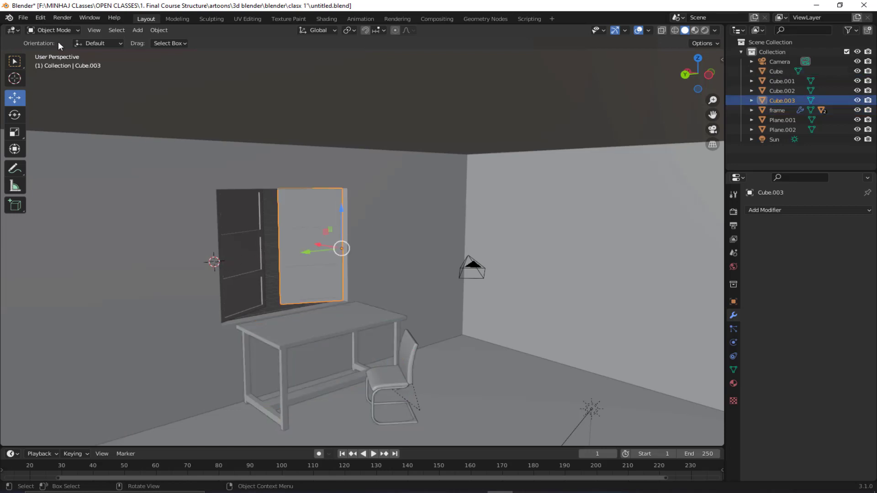
scroll(326, 264, "down", 4)
middle_click_drag(325, 264, 195, 407)
left_click(143, 421)
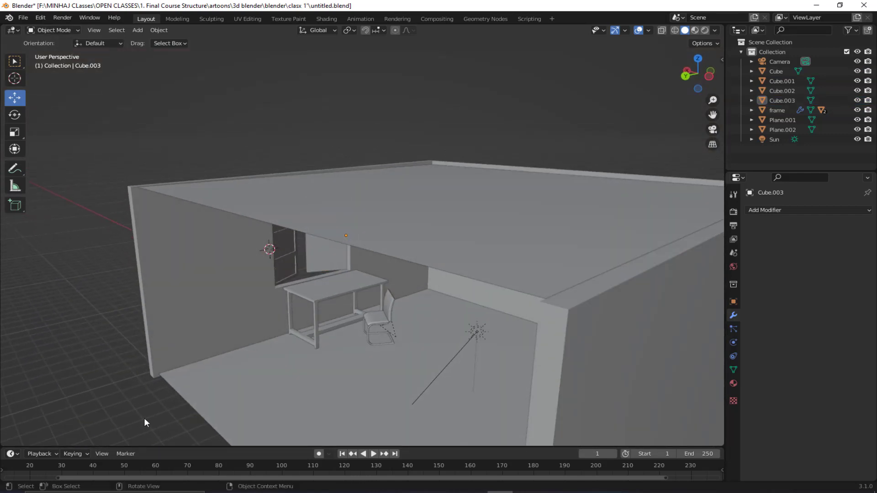
key("shift+a")
mouse_move(135, 291)
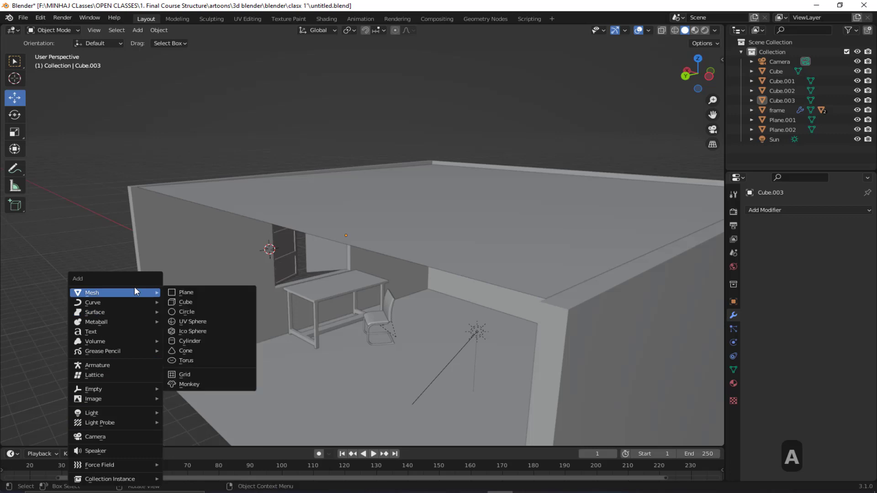
left_click(185, 301)
middle_click_drag(259, 321, 215, 268)
key("g")
key("x")
left_click(185, 287)
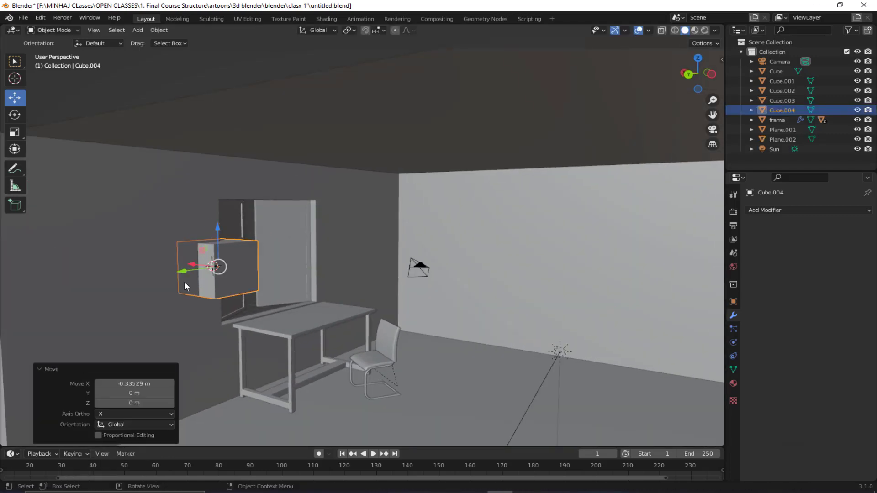
left_click_drag(185, 271, 136, 276)
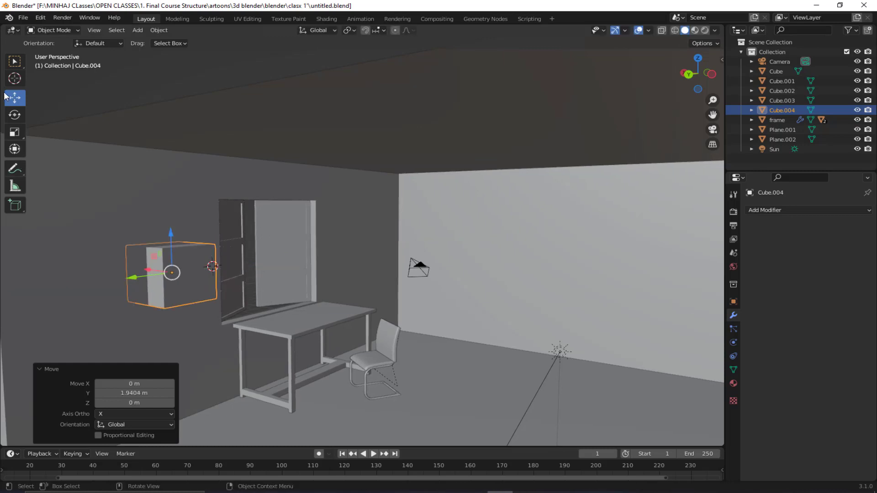
- Flatten the new cube to about 0.086 along X and move it about -0.24 m along X
left_click(15, 132)
middle_click_drag(121, 279, 146, 299)
key("s")
key("x")
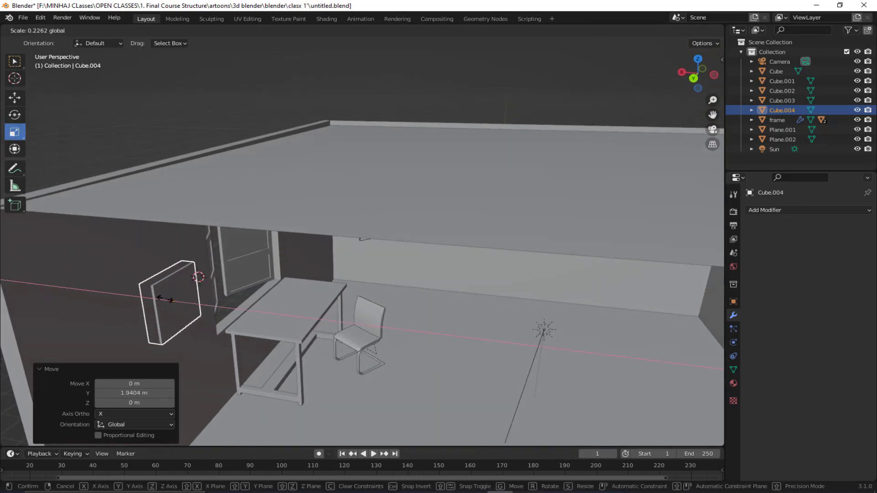
left_click(162, 300)
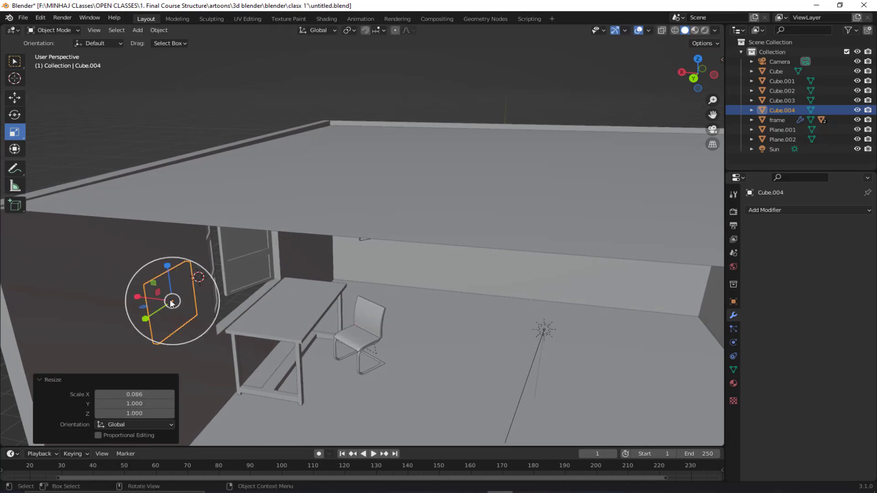
left_click(9, 98)
left_click_drag(138, 299, 147, 296)
middle_click_drag(147, 296, 18, 160)
- Stretch the flattened cube by about 1.88 along Y and about 1.38 along Z
left_click(15, 132)
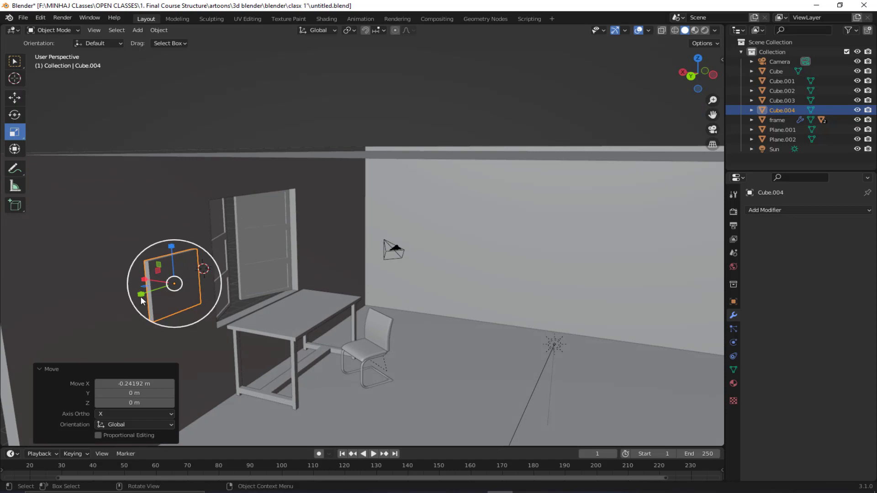
left_click_drag(140, 297, 105, 305)
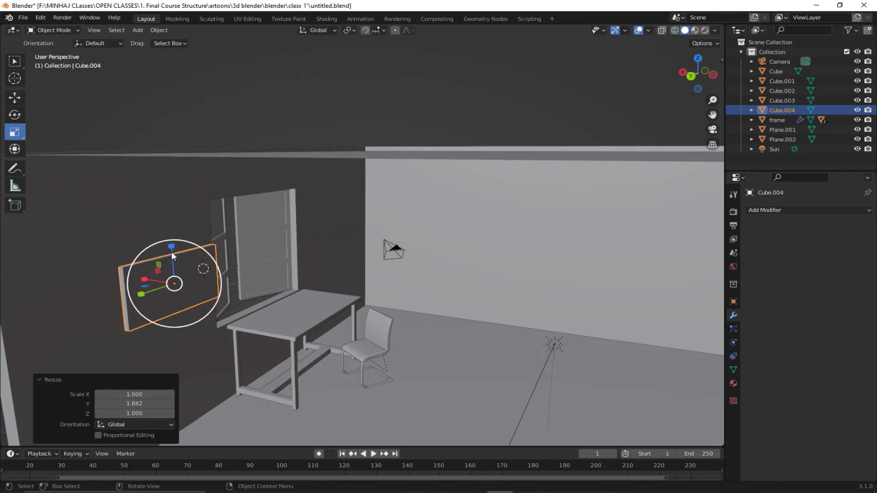
left_click_drag(171, 251, 170, 228)
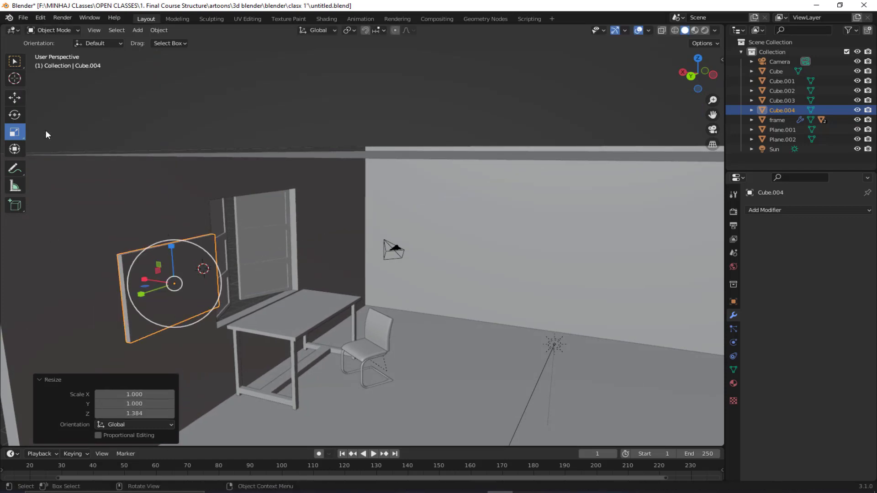
- Move the flat board about 0.44 m along Y and about 1.21 m up along Z on the window wall
left_click(15, 97)
left_click_drag(139, 295, 138, 293)
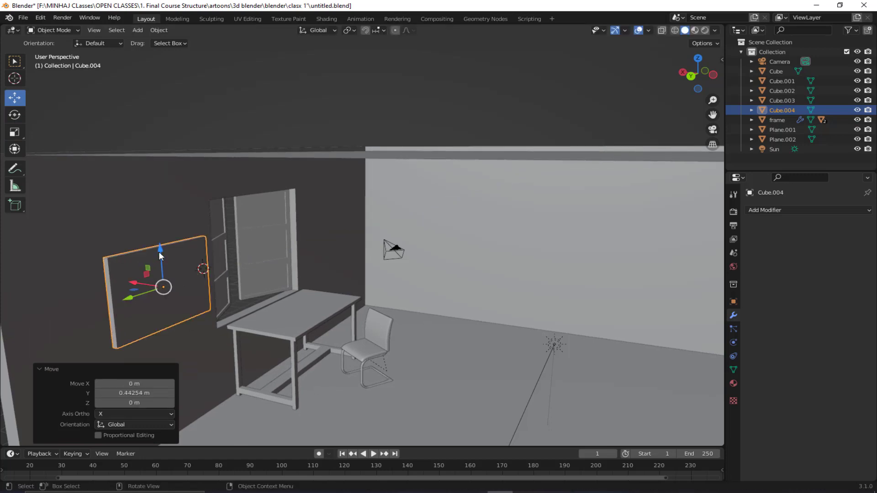
left_click_drag(158, 251, 153, 218)
scroll(152, 218, "up", 1)
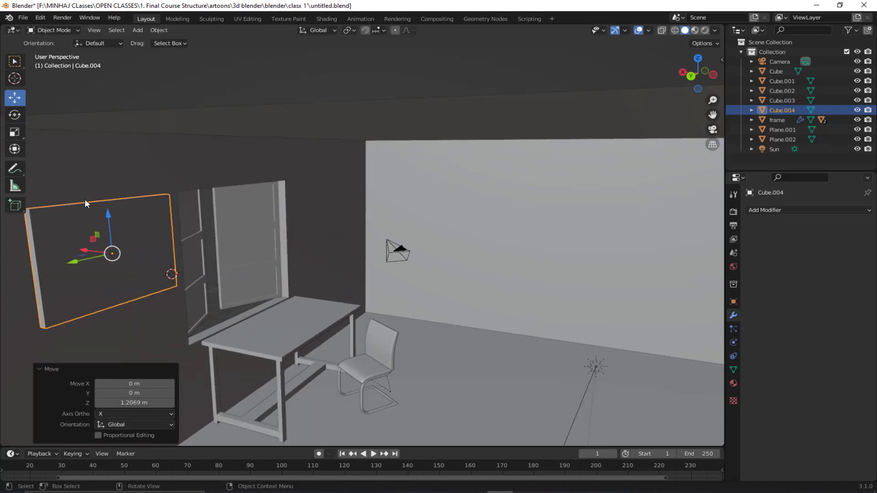
- In Edit Mode, select the board's room-facing face and inset it about 0.088 m to form a border
left_click(55, 30)
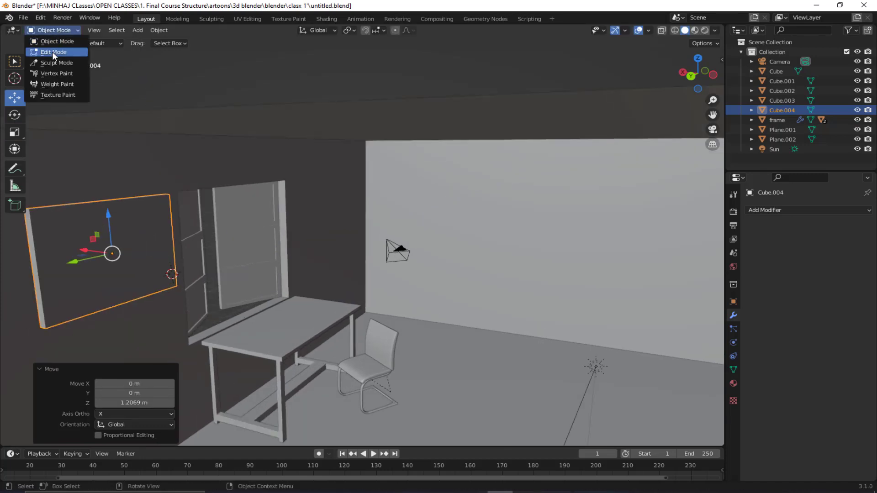
left_click(53, 52)
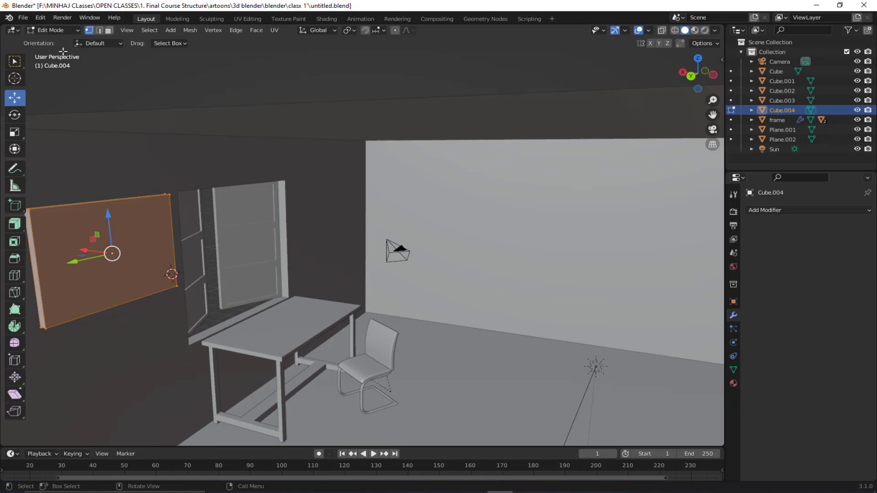
left_click(140, 220)
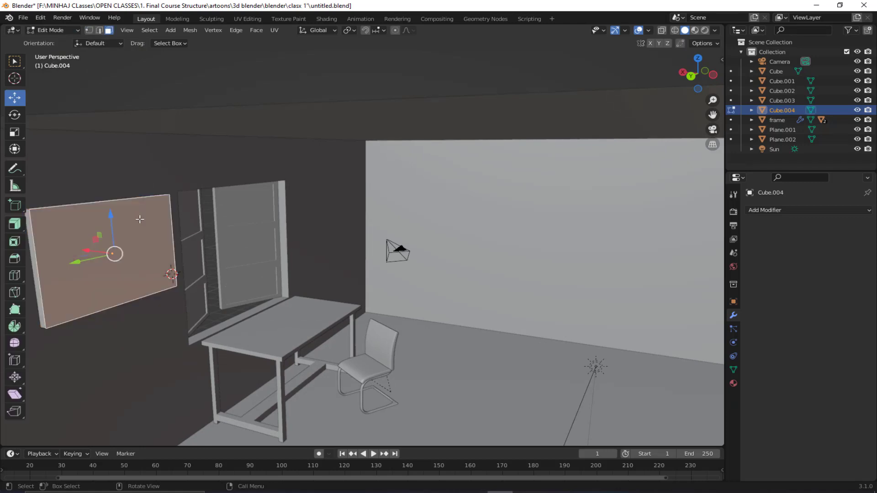
key("i")
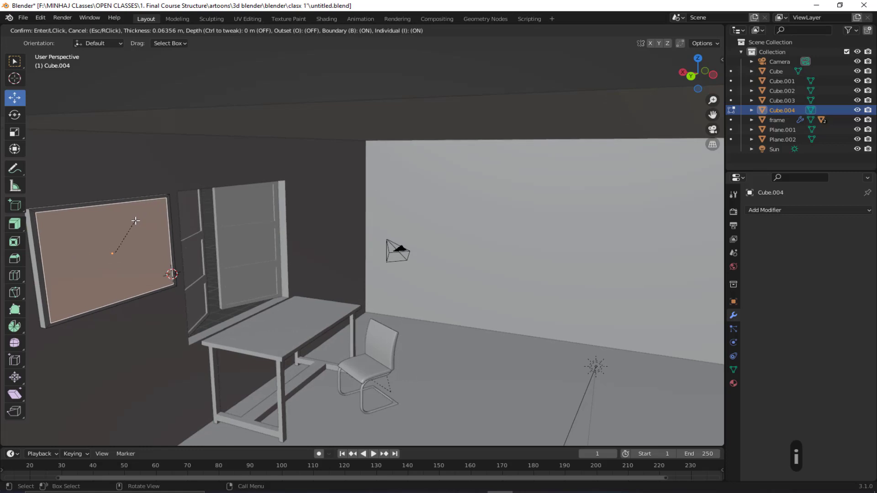
left_click(136, 222)
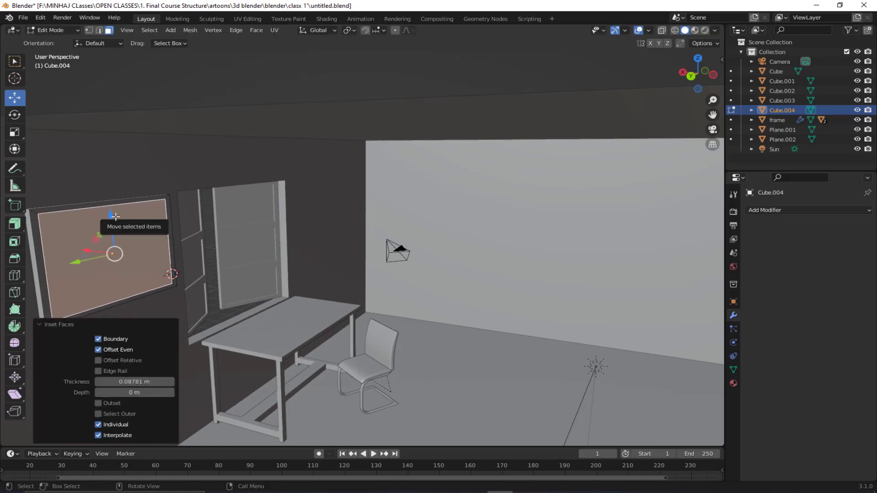
- Extrude the board's inset face inward by about 0.079 m to leave a raised frame
key("e")
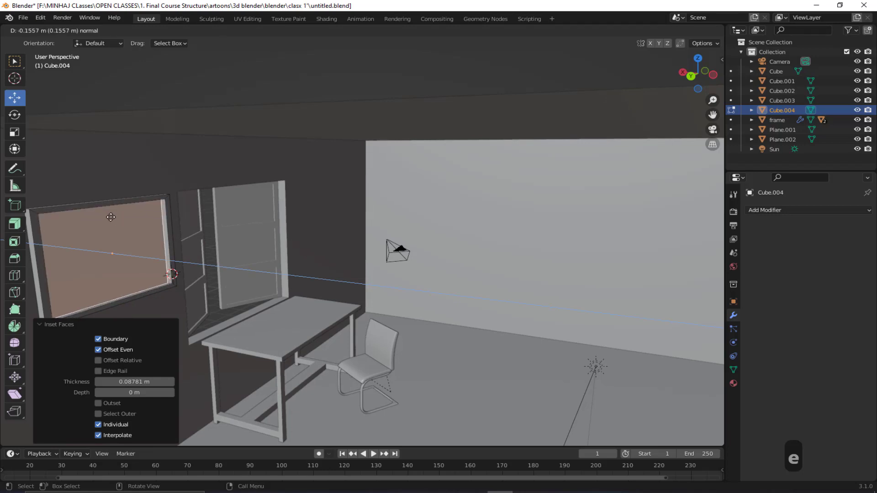
left_click(113, 218)
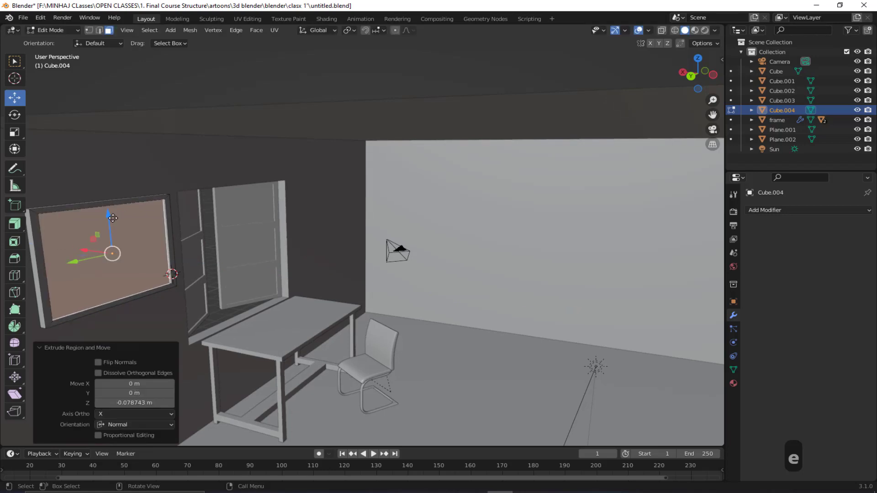
mouse_move(163, 239)
middle_mouse_down()
mouse_move(196, 248)
mouse_move(166, 254)
middle_mouse_up()
scroll(166, 254, "down", 2)
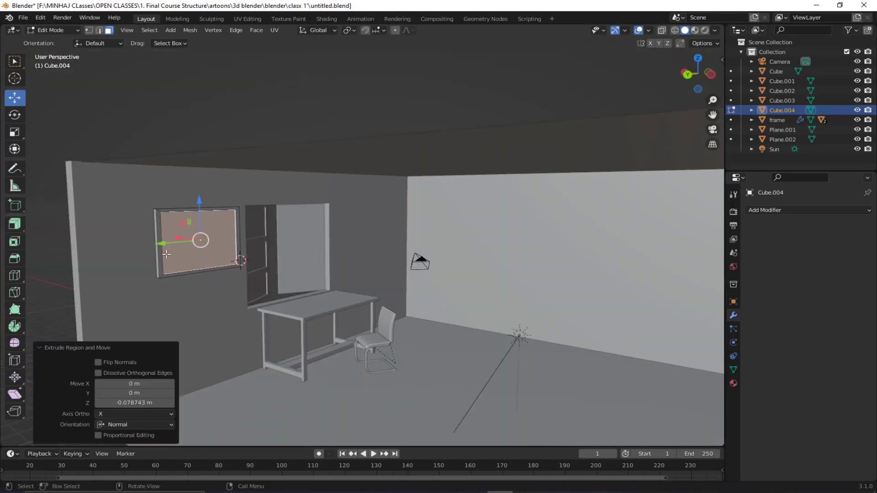
- From the right orthographic view, add a cube in the board's Edit Mode and move it about 8.2 m up along Z, above the room
scroll(357, 362, "up", 2)
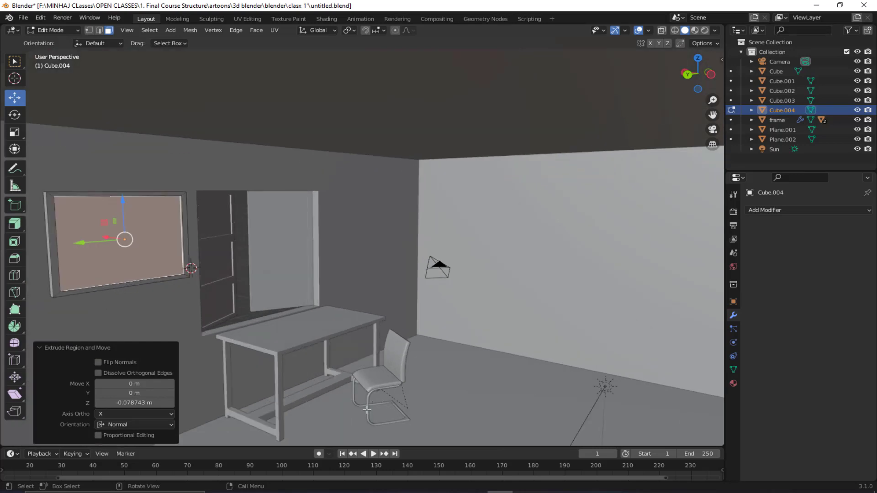
scroll(447, 354, "down", 3)
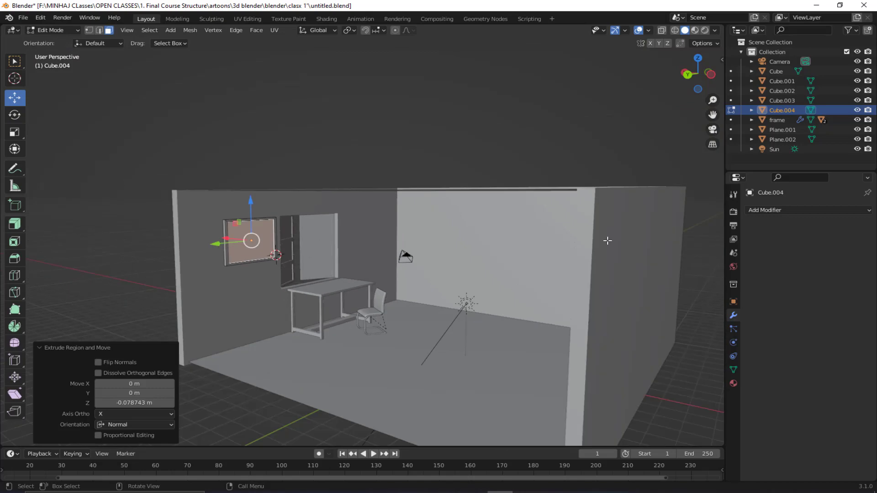
key("KP_3")
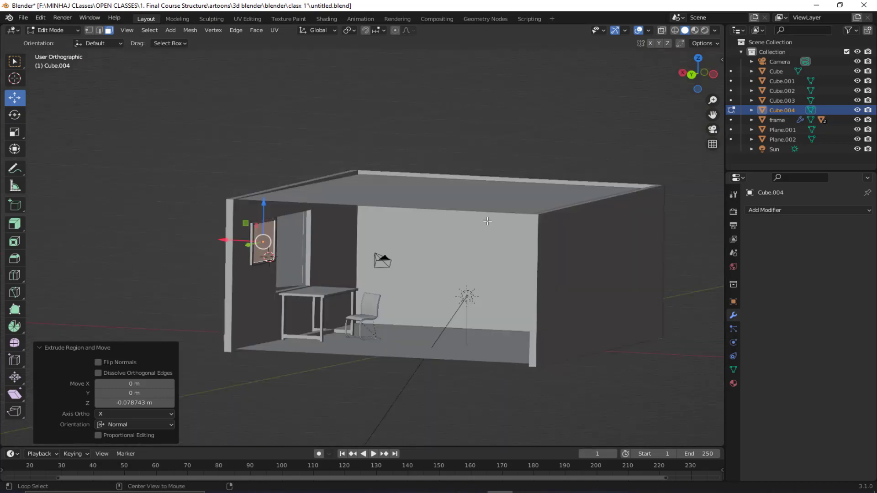
middle_click_drag(448, 201, 330, 172)
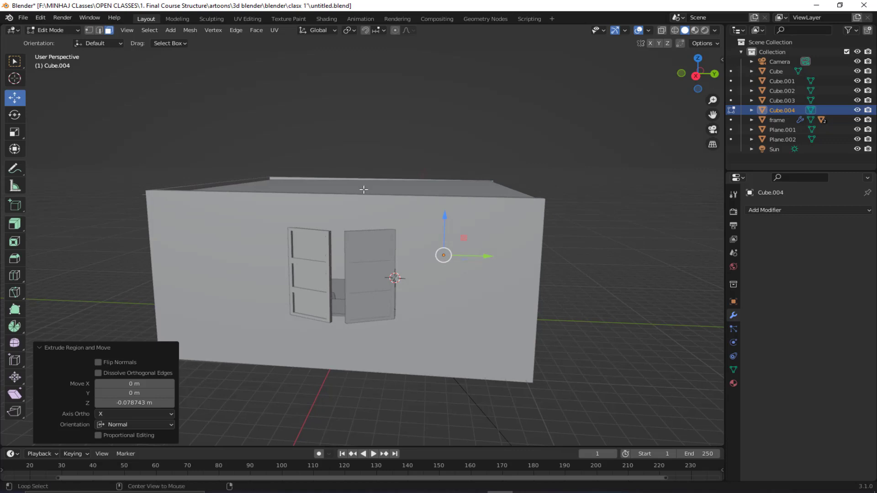
scroll(350, 236, "down", 2)
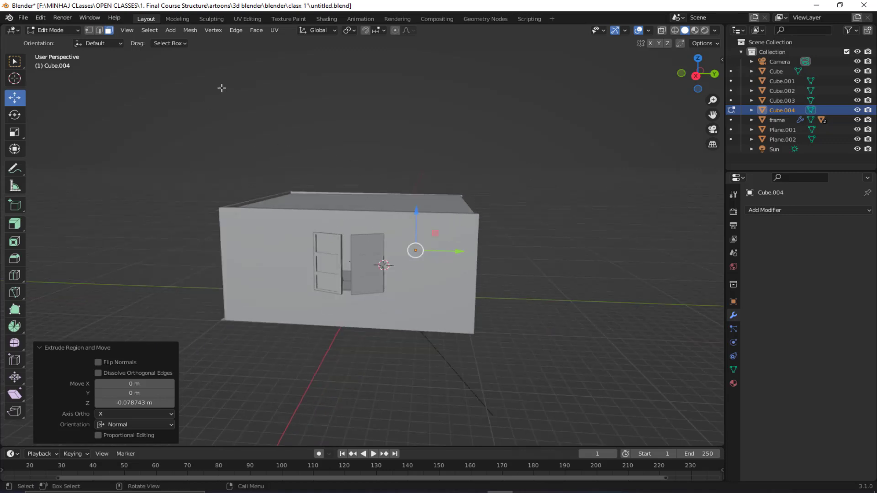
mouse_move(213, 188)
middle_mouse_down()
mouse_move(227, 167)
mouse_move(218, 188)
middle_mouse_up()
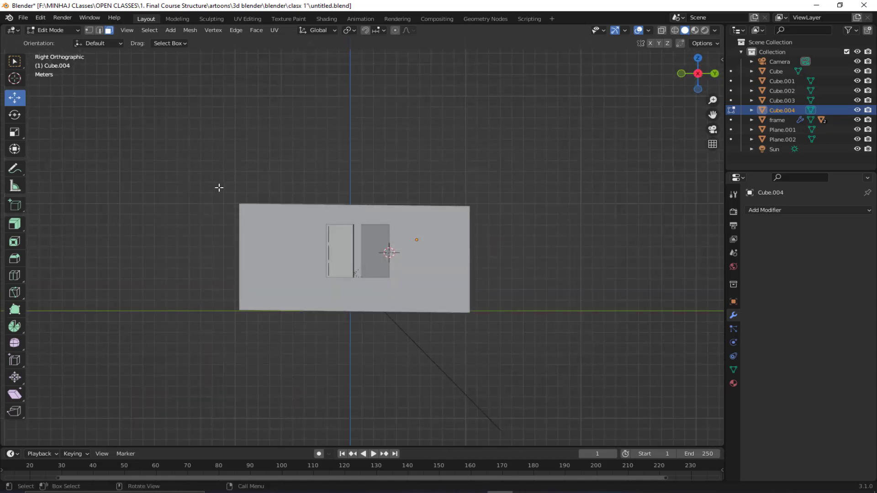
scroll(341, 189, "up", 4)
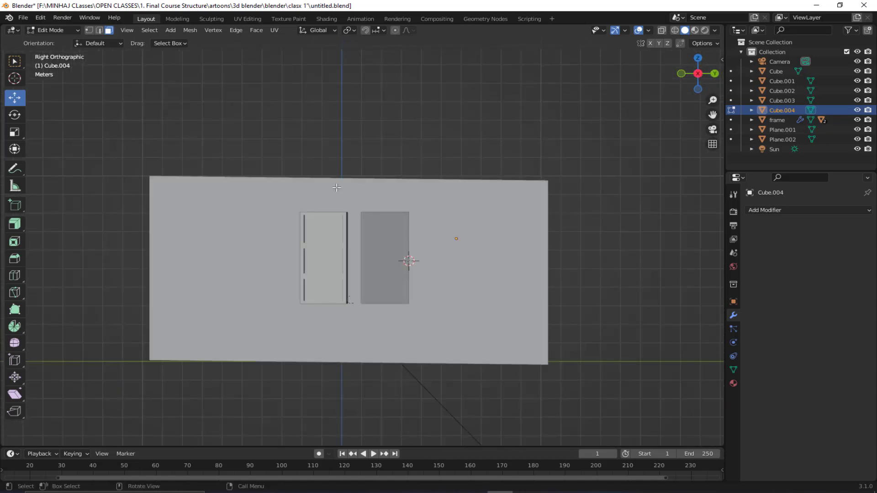
middle_click_drag(332, 375, 342, 359, "shift")
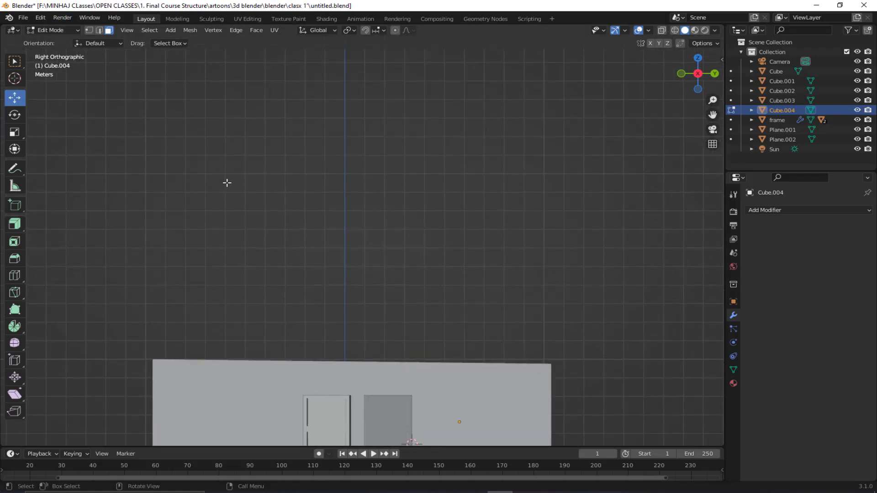
key("shift+a")
left_click(201, 179)
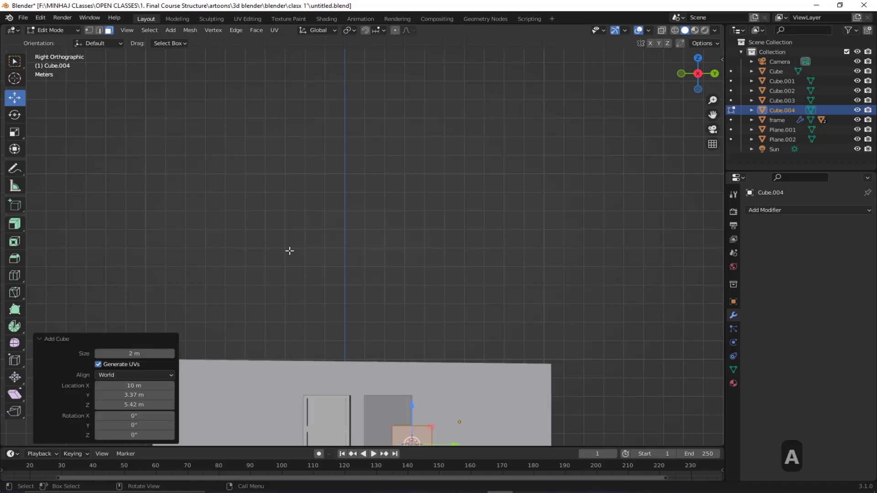
scroll(350, 279, "down", 3)
left_click_drag(391, 325, 393, 261)
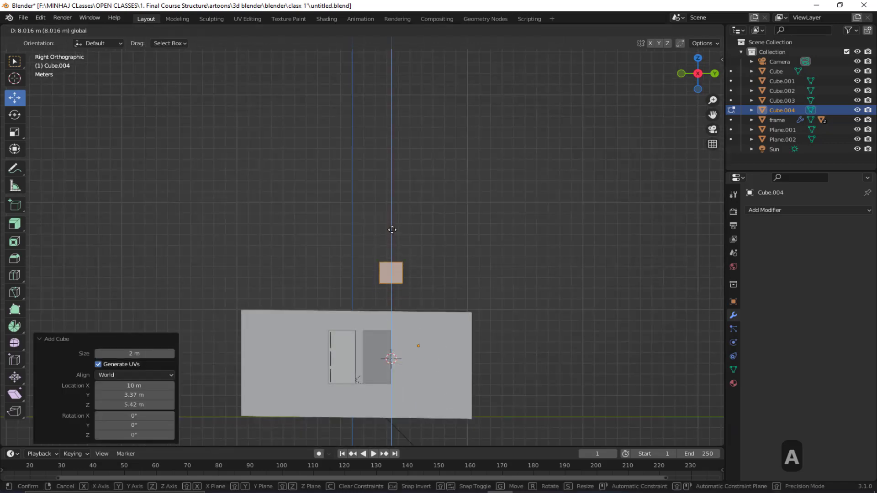
- Set wireframe shading and vertex selection, and merge all vertices of the new cube at center
scroll(415, 302, "up", 5)
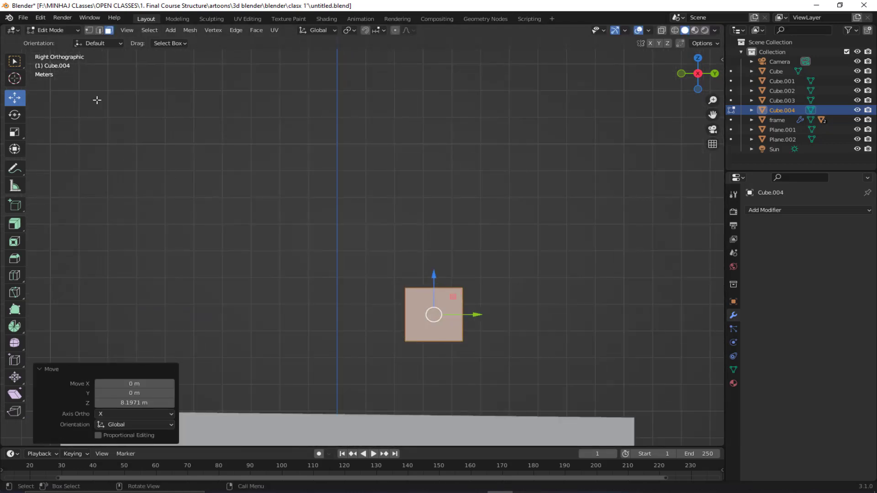
key("z")
key("z")
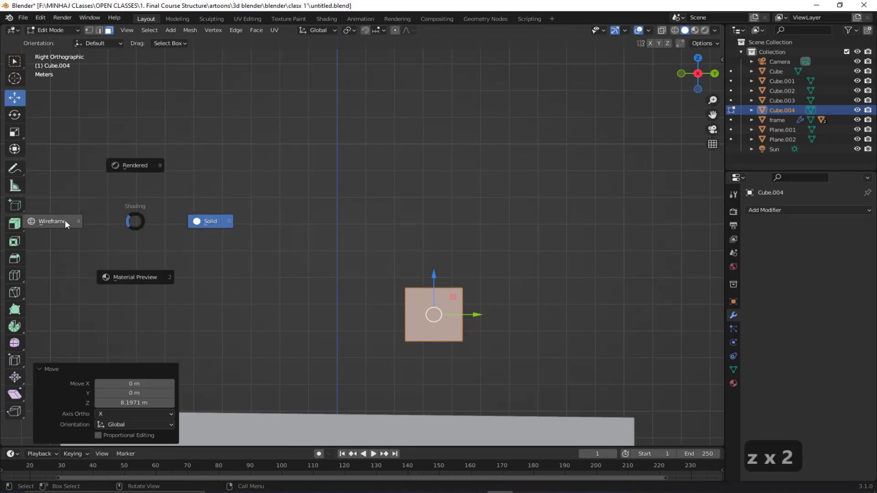
left_click(89, 31)
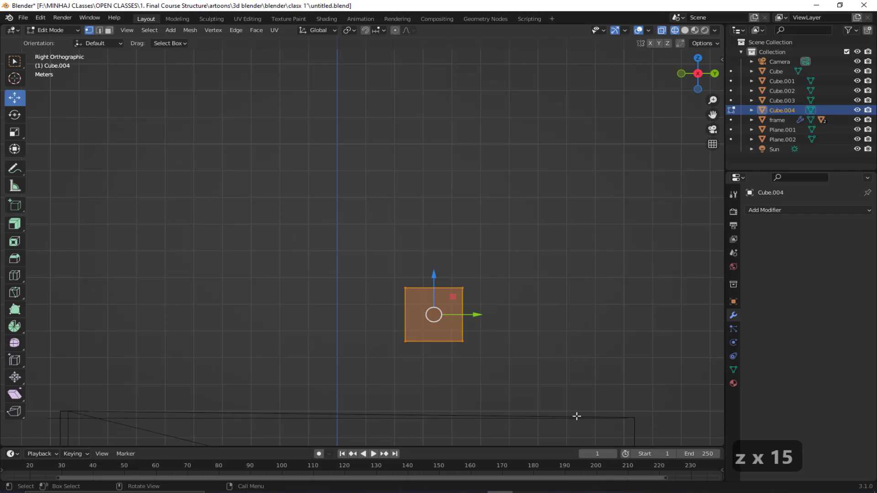
key("m")
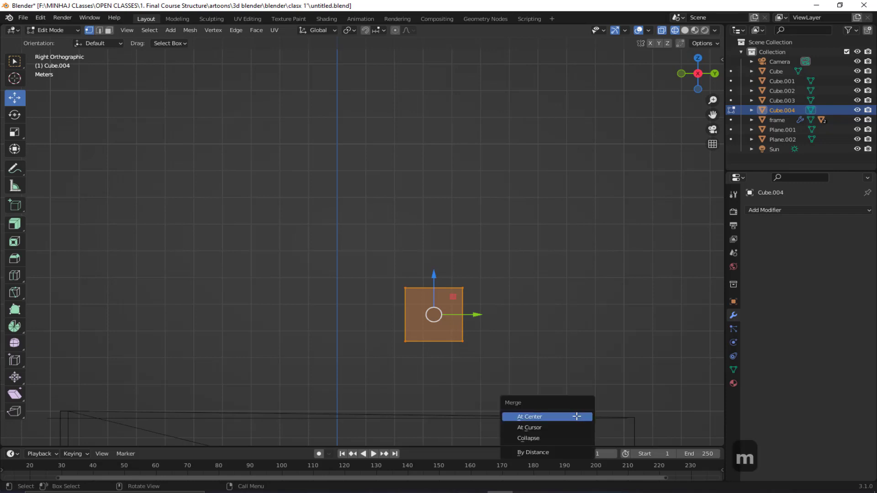
left_click(523, 414)
- Move the merged vertex about -3.37 m along Y, and nudge it by about -0.01 m onto the vertical Z axis line
left_click_drag(471, 315, 376, 309)
scroll(337, 320, "up", 3)
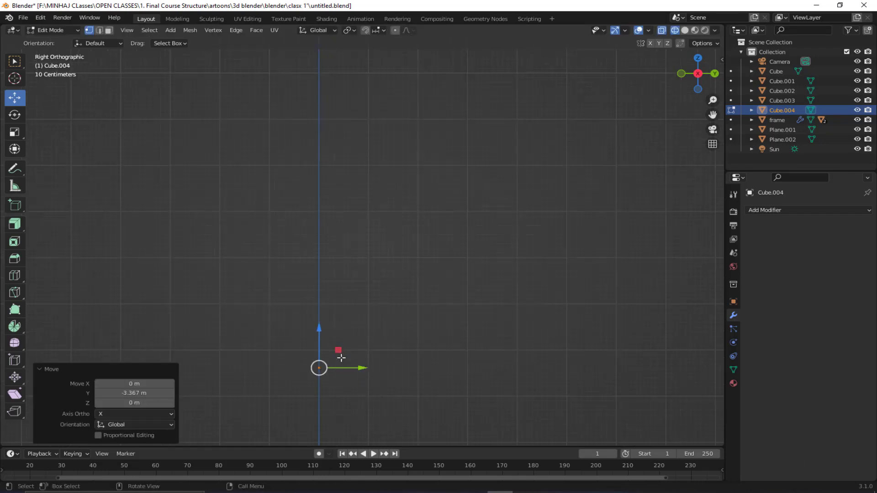
left_click_drag(363, 368, 361, 364)
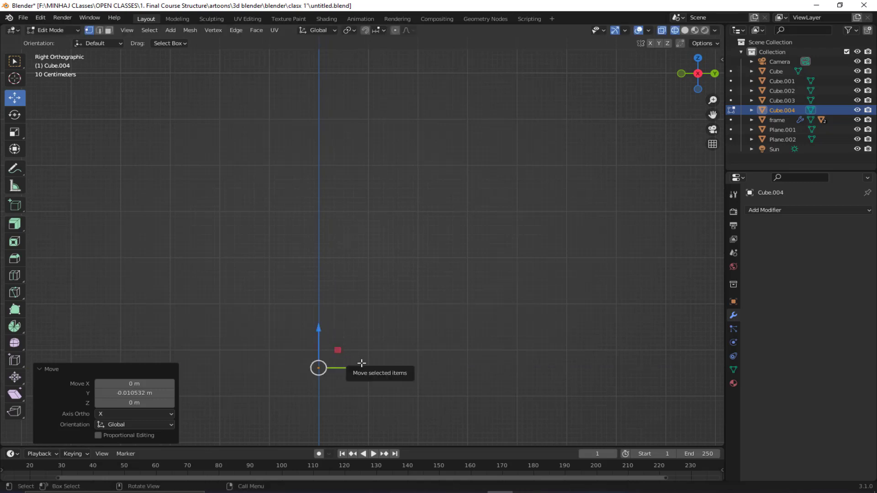
- Extrude the vertex about 1.31 m along Y and about 0.12 m up along Z to outline the base's edge
key("e")
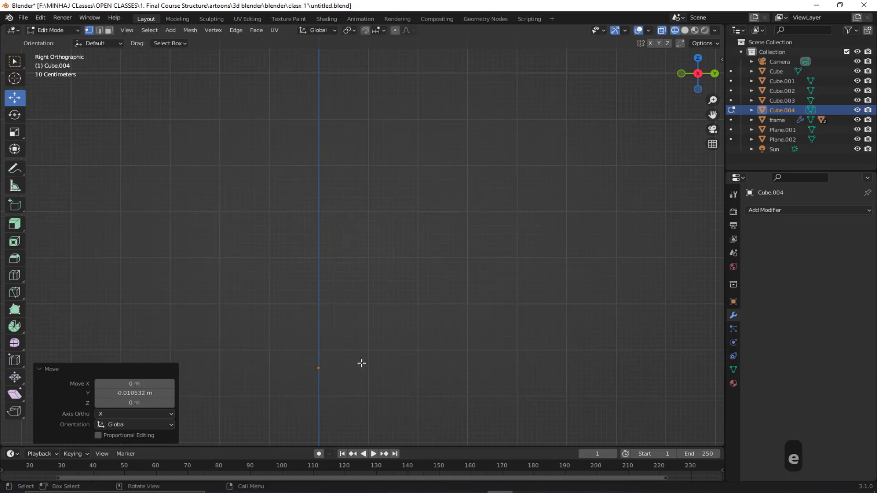
key("x")
key("x")
key("y")
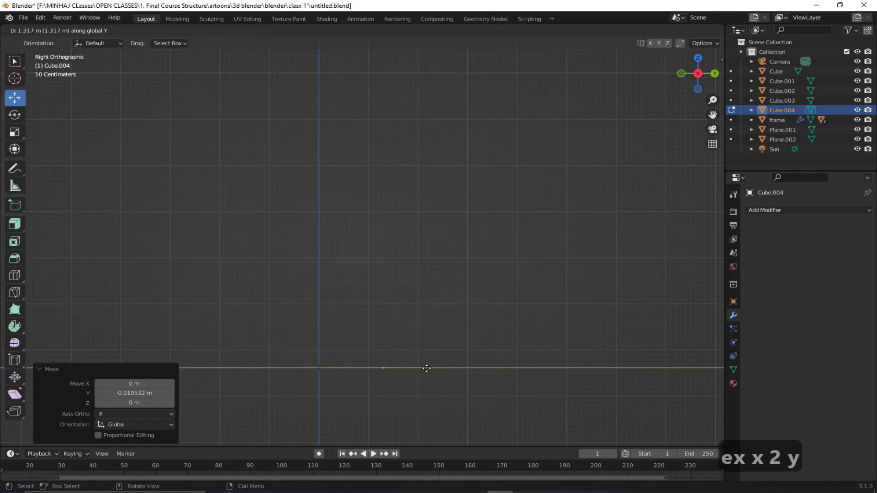
left_click(426, 368)
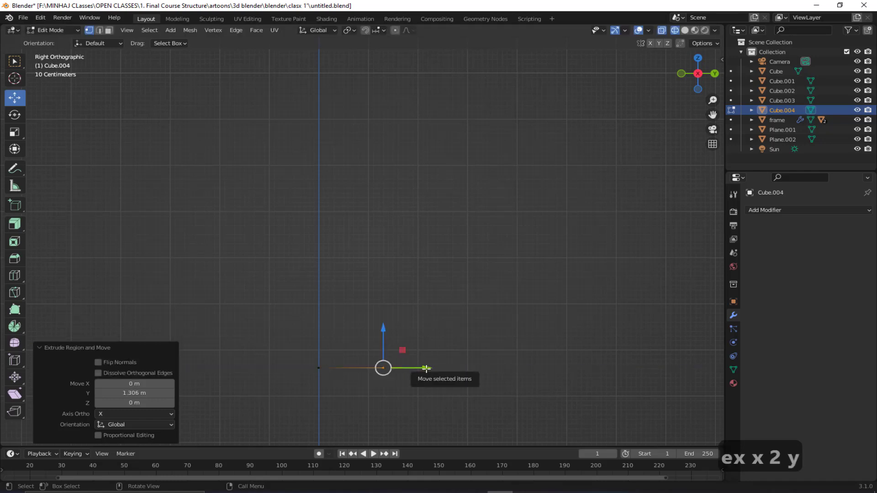
key("e")
key("z")
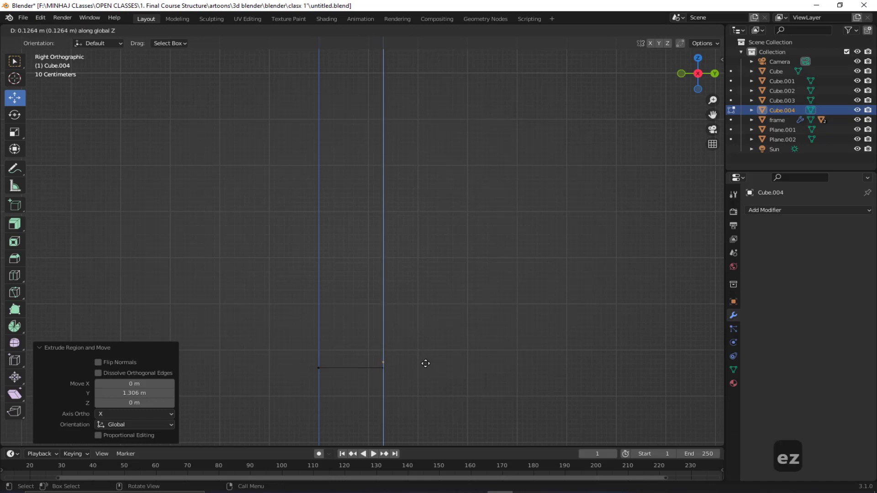
left_click(426, 363)
- Extrude the base outline about 1.06 m back along negative Y and about 5.17 m up along Z for the pole
key("e")
key("y")
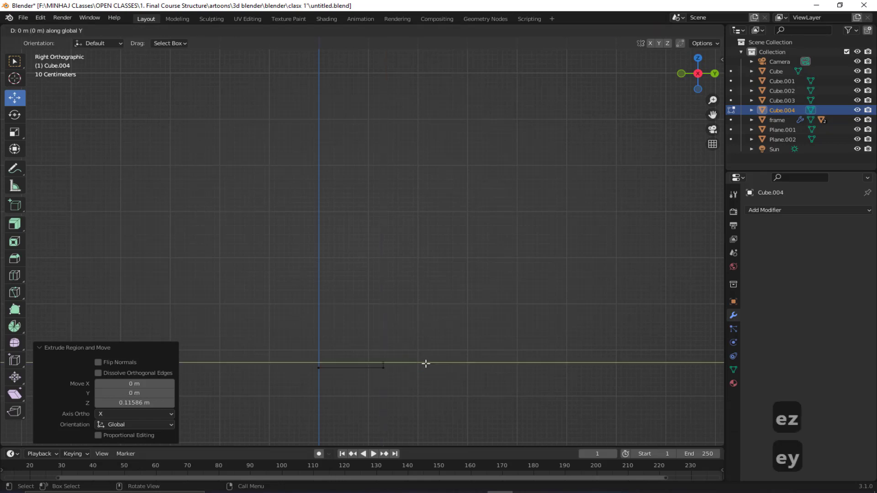
left_click(373, 361)
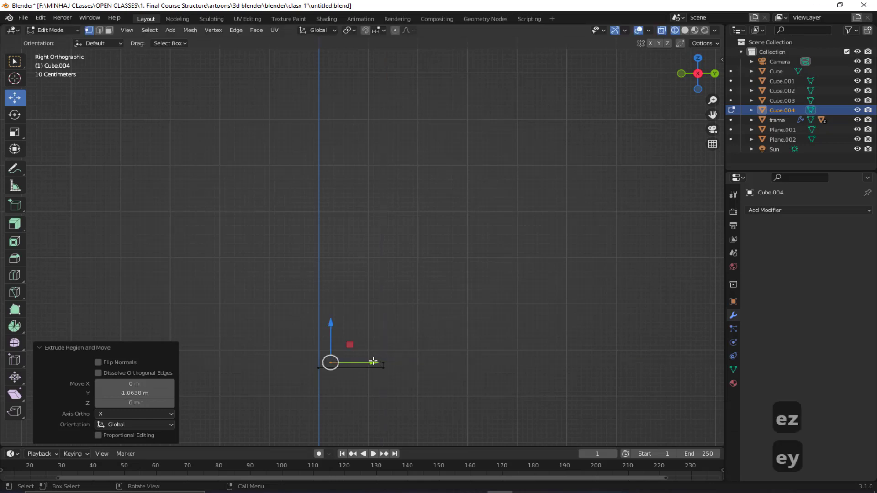
key("e")
key("z")
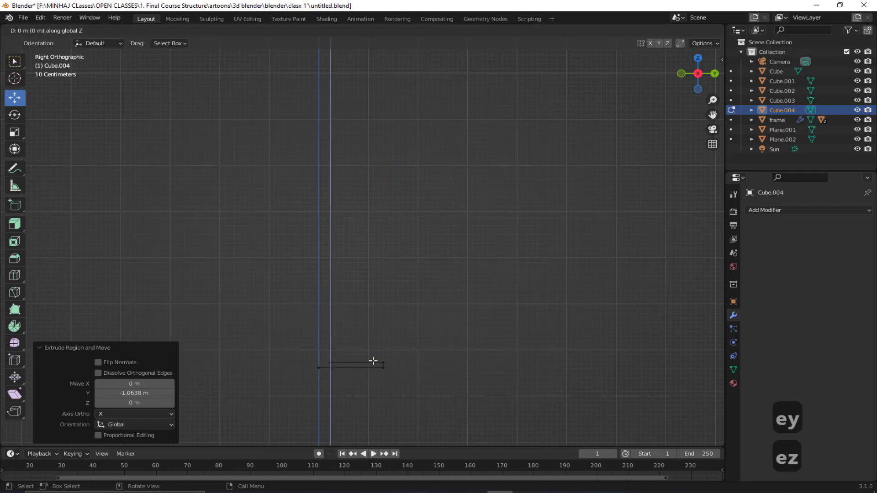
left_click(361, 122)
- From the pole's upper end, extrude about 0.73 m outward along Y and about 1.72 m down along Z
key("e")
key("y")
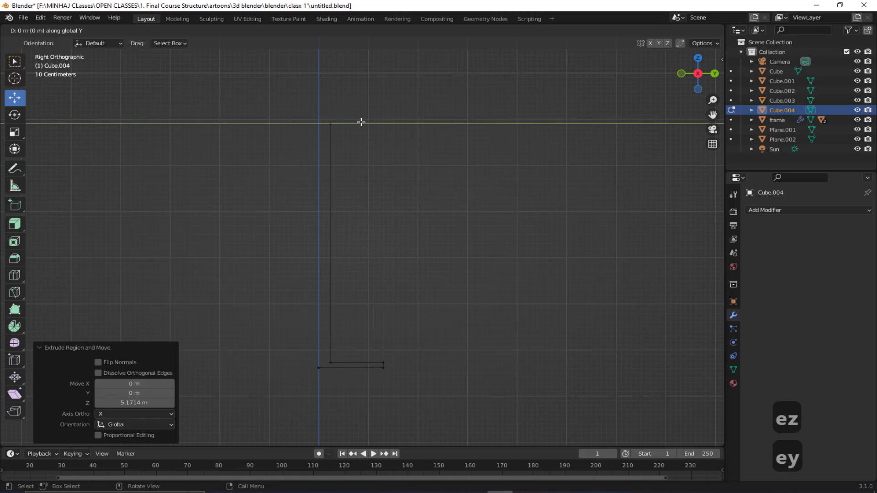
left_click(397, 122)
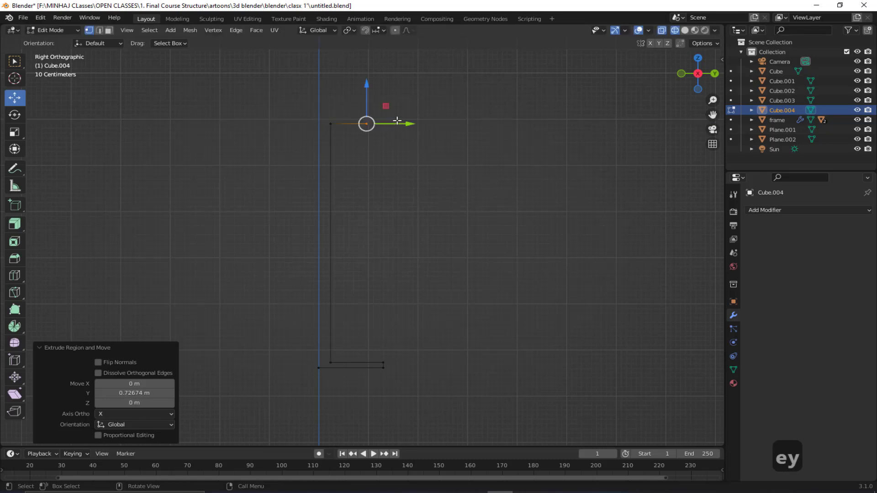
key("e")
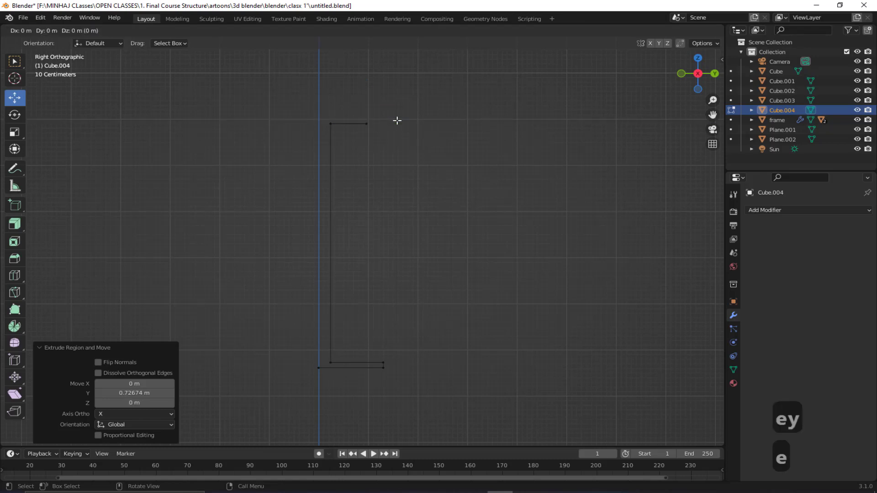
key("z")
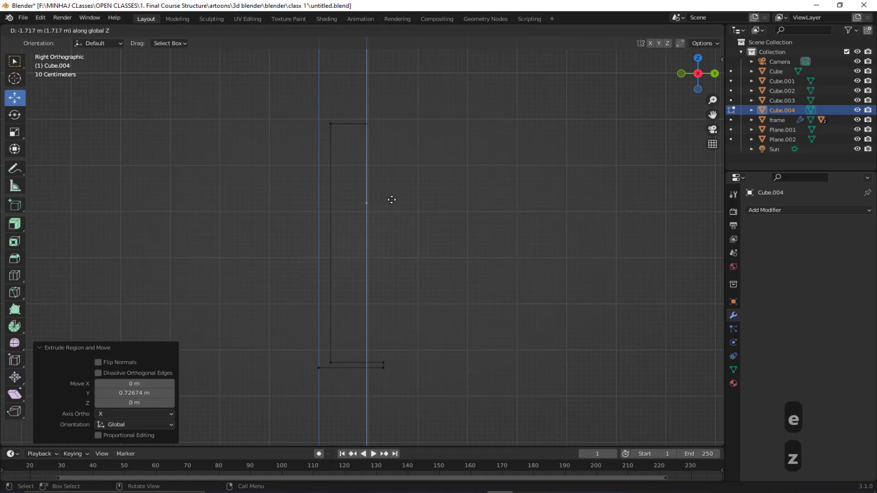
left_click(392, 199)
- Extrude the profile's lower shade end about 0.13 m outward along Y and about 1.87 m up along Z
key("e")
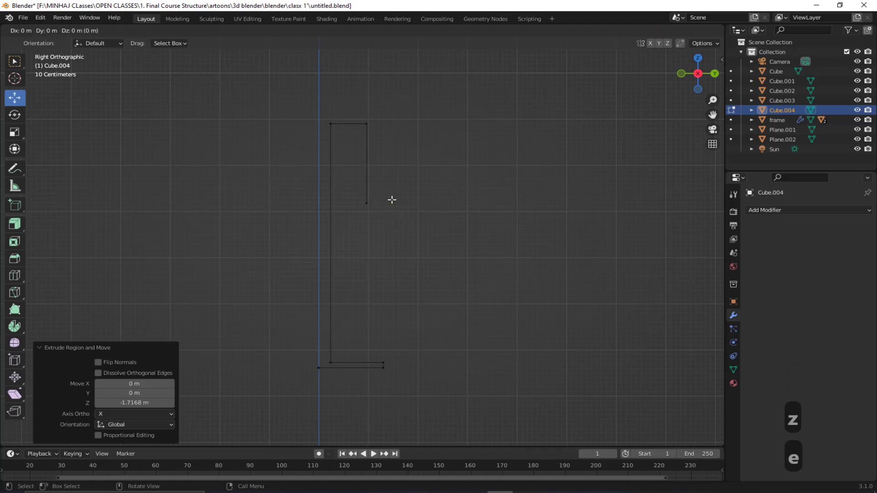
key("y")
left_click(398, 202)
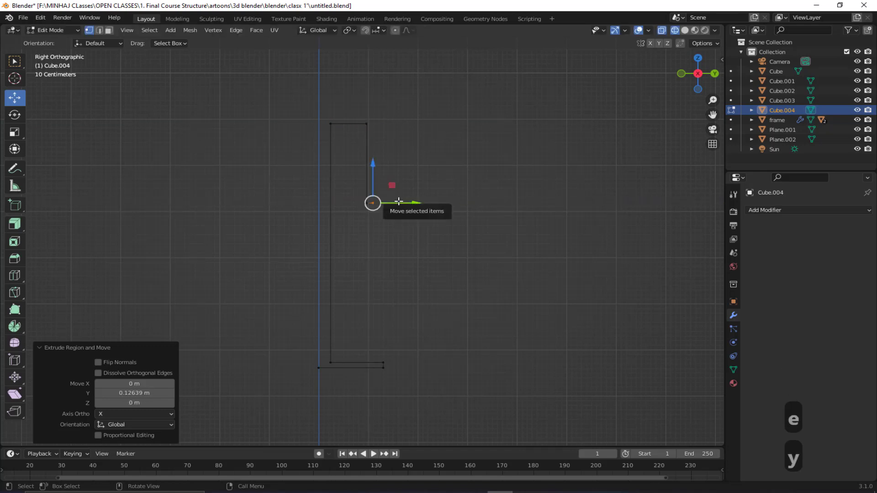
key("e")
key("z")
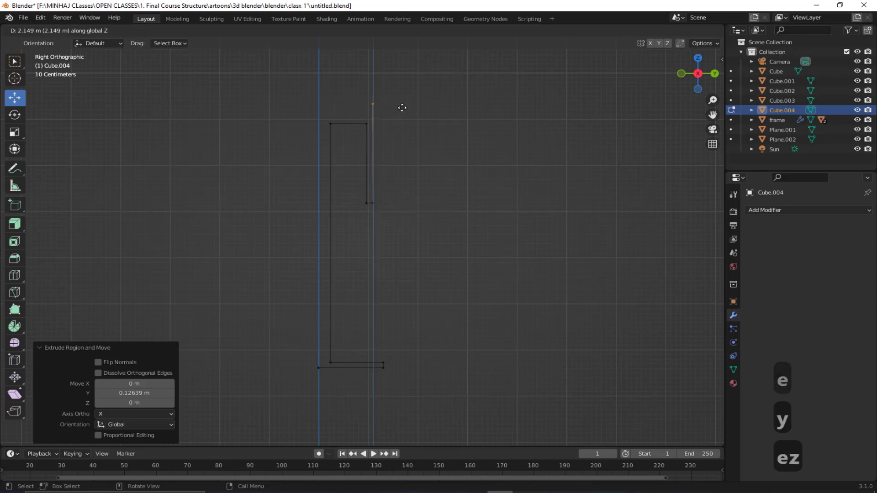
left_click(403, 116)
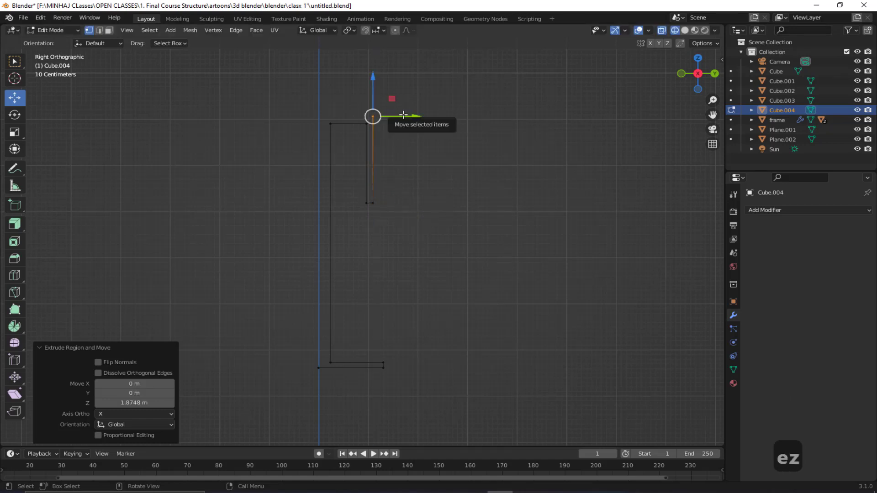
- Extrude the upper vertex about 1.08 m along negative Y, back to the Z axis line, to finish the profile's upper edge
key("e")
key("y")
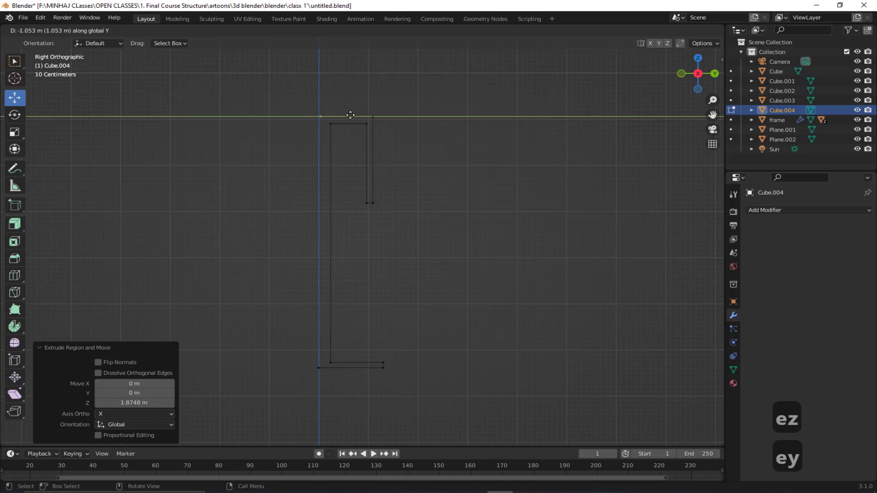
left_click(349, 113)
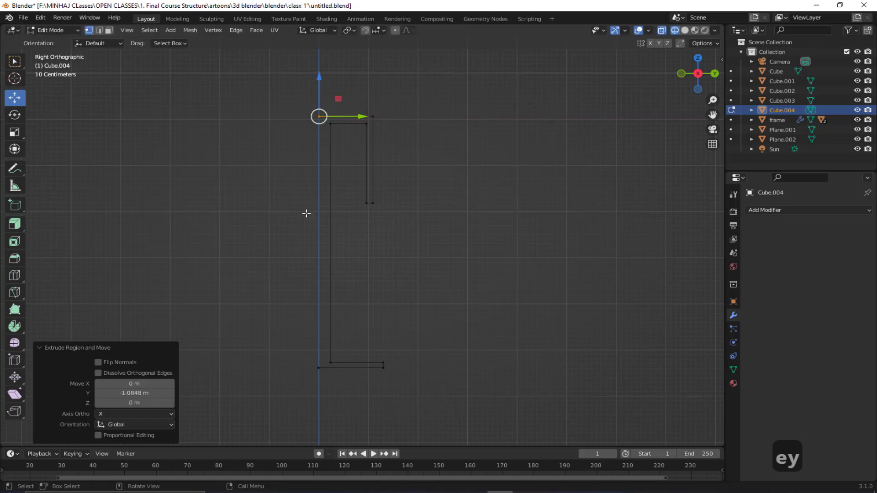
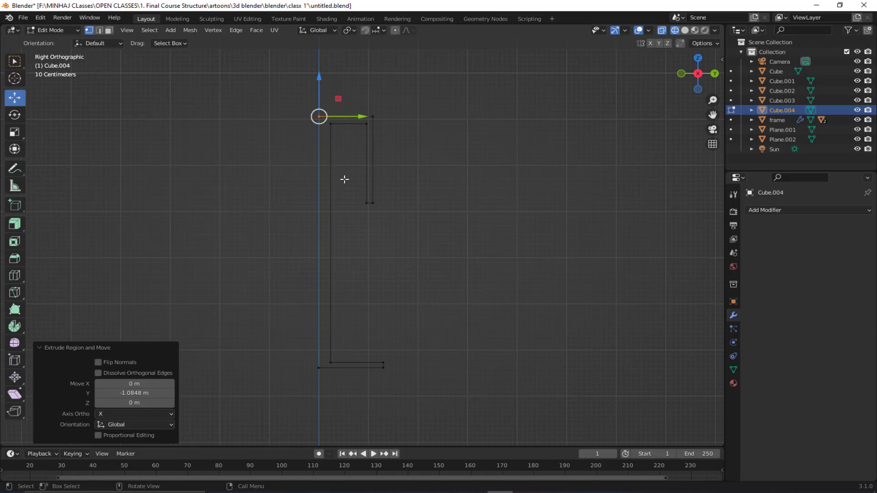
- Slant the lampshade profile by moving its lower end outward along Y and its upper corner vertices about 0.14 m inward
left_click(393, 220)
left_click_drag(411, 206, 439, 197)
left_click_drag(388, 97, 346, 137)
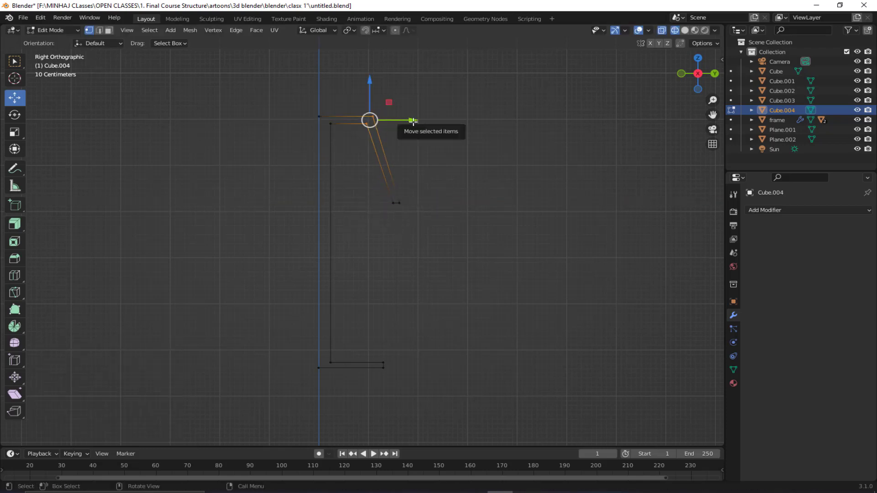
left_click_drag(400, 122, 339, 128)
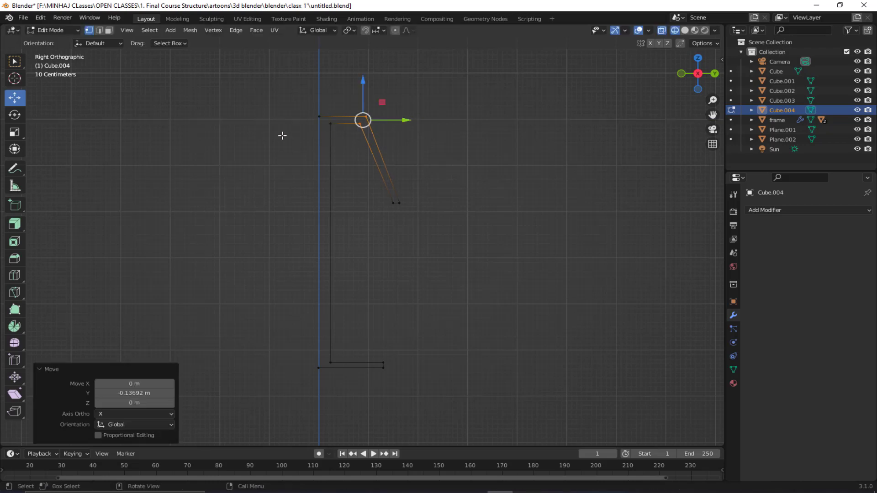
- Move the vertical pole edge about 0.16 m along negative Y towards the Z axis line to thin the pole
key("2")
key("alt+a")
left_click(332, 255)
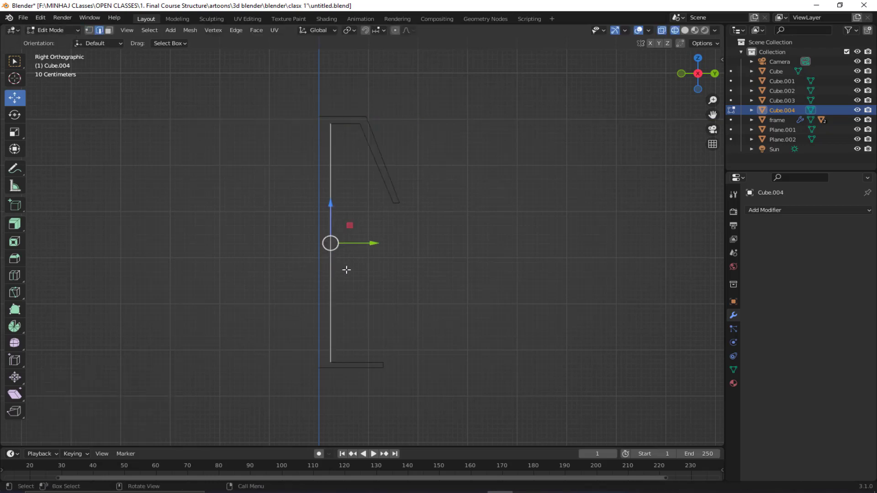
left_click_drag(378, 246, 369, 244)
- Taper the base by moving its upper outer vertex inward along Y and raising the pole's lower vertex about 0.04 m
left_click(89, 31)
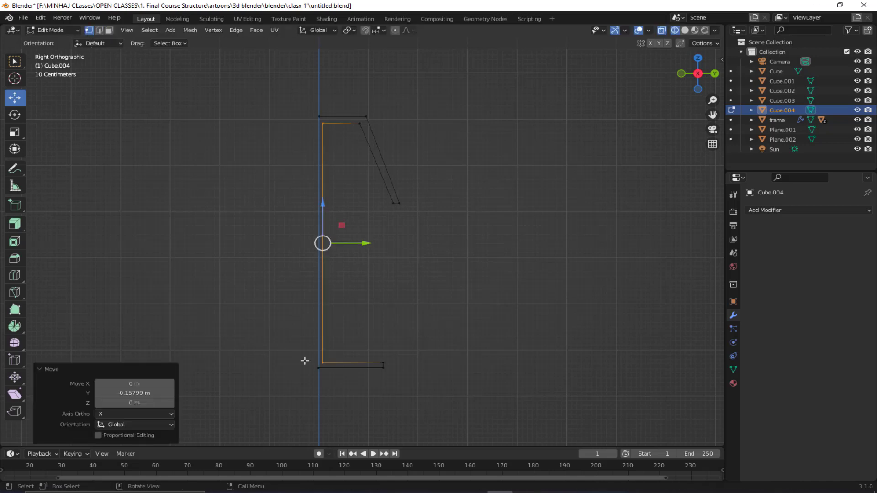
left_click(383, 364)
key("g")
key("y")
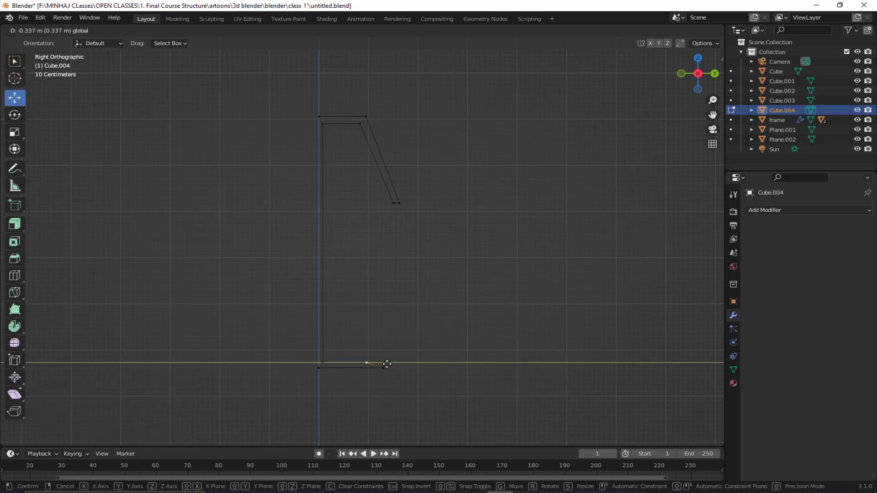
left_click(379, 364)
left_click_drag(302, 347, 337, 365)
left_click_drag(323, 323, 323, 319)
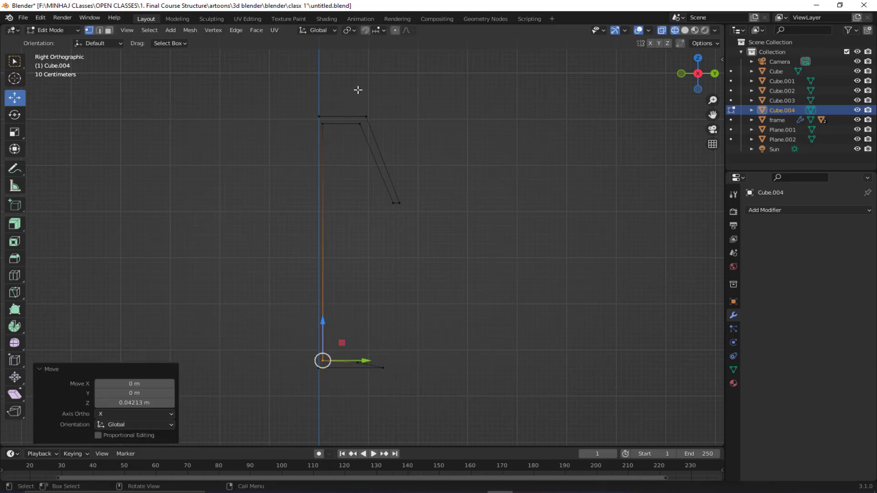
- Move the whole shade profile about 0.13 m inward along Y and shift its outer edge inward to thin the shade wall
left_click_drag(357, 85, 463, 261)
left_click_drag(426, 163, 418, 163)
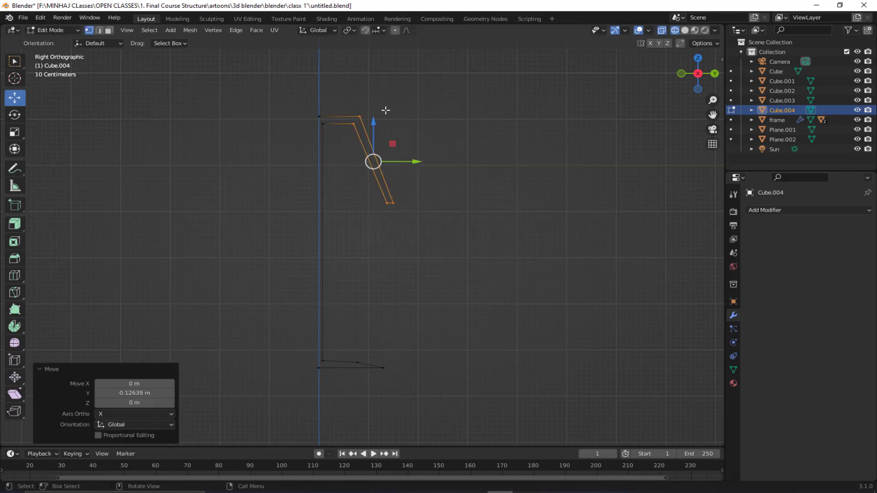
left_click_drag(376, 105, 353, 127)
left_click(391, 203, "shift")
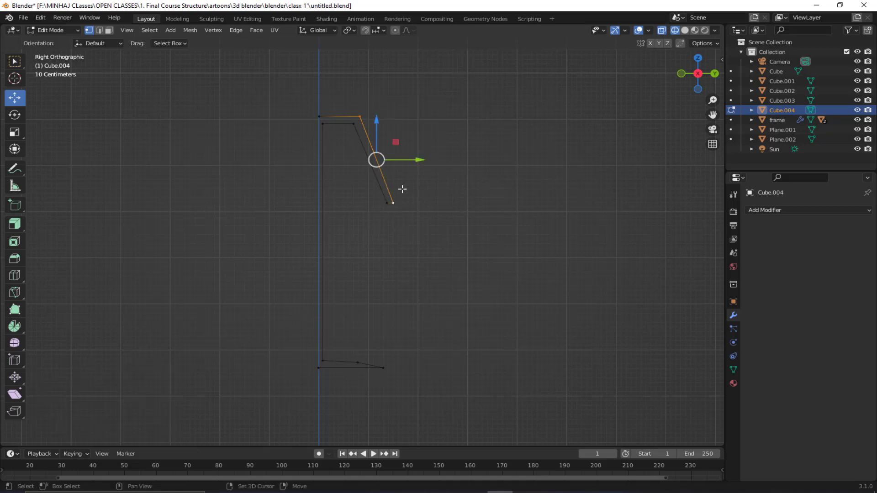
left_click_drag(422, 160, 415, 161)
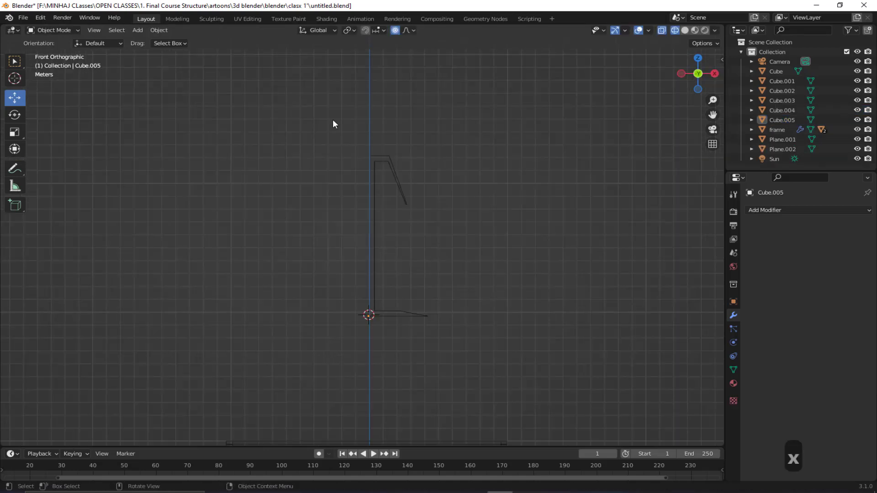
- Add a Screw modifier to the lamp profile object to revolve it into a full lamp
left_click(375, 192)
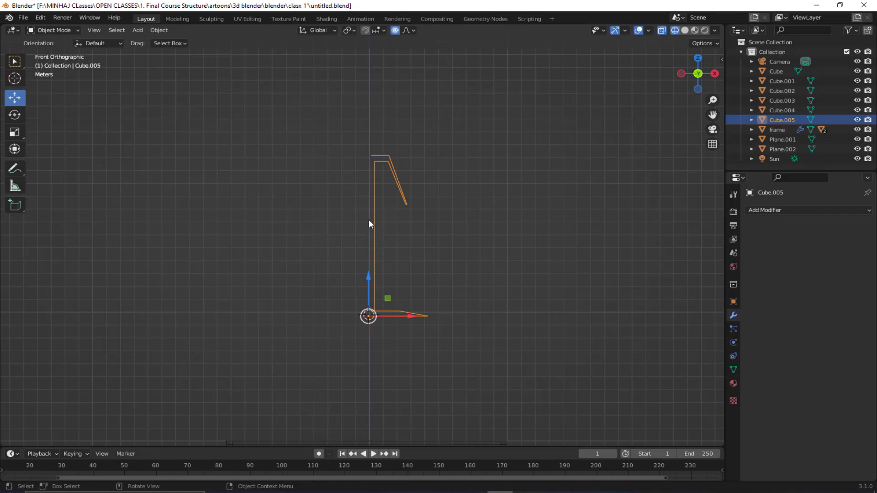
middle_click_drag(366, 221, 332, 258)
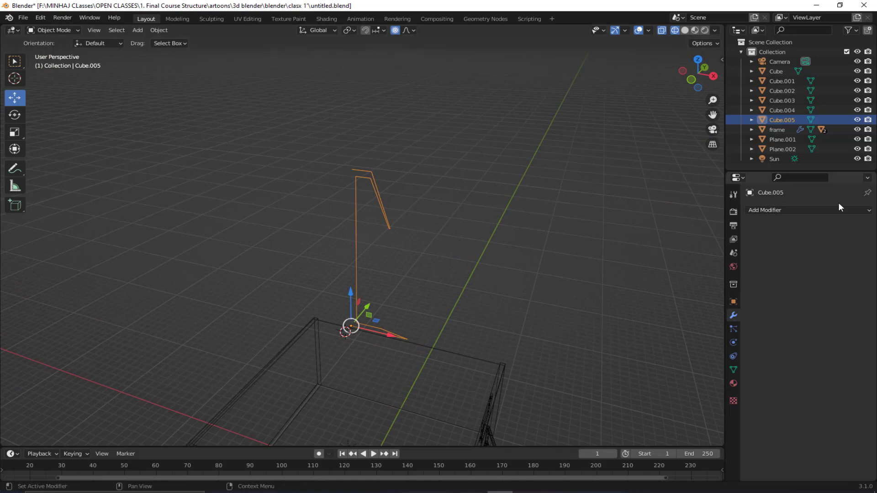
left_click(820, 210)
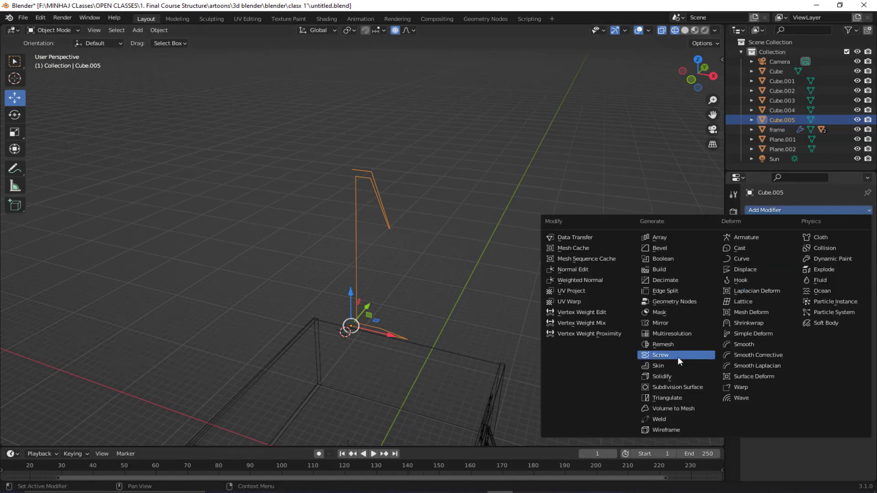
left_click(665, 355)
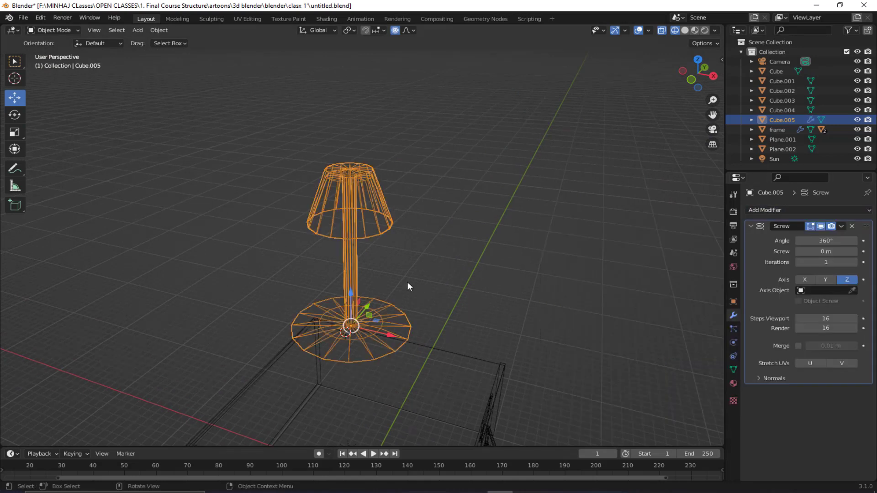
- From the side view, lower the lamp to the room's floor level and move it about 6.57 m along negative Y
middle_click_drag(407, 282, 384, 258)
left_click_drag(385, 249, 368, 265)
key("ctrl+z")
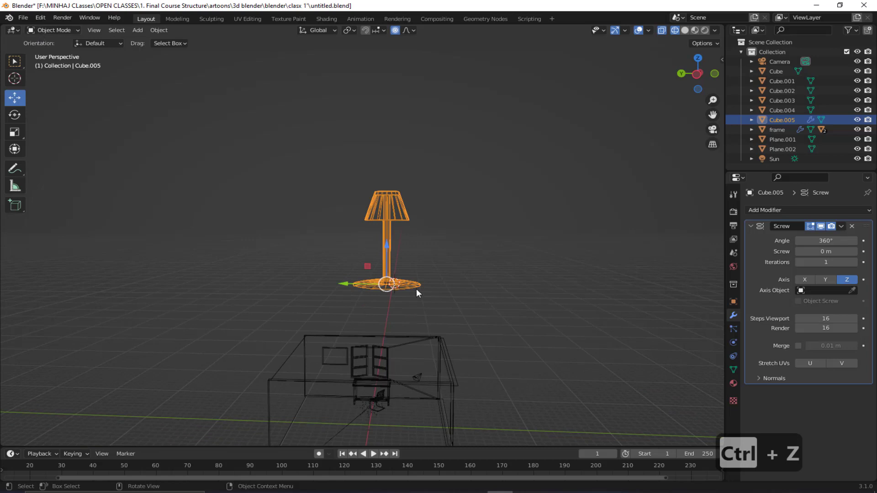
middle_click_drag(388, 247, 329, 294)
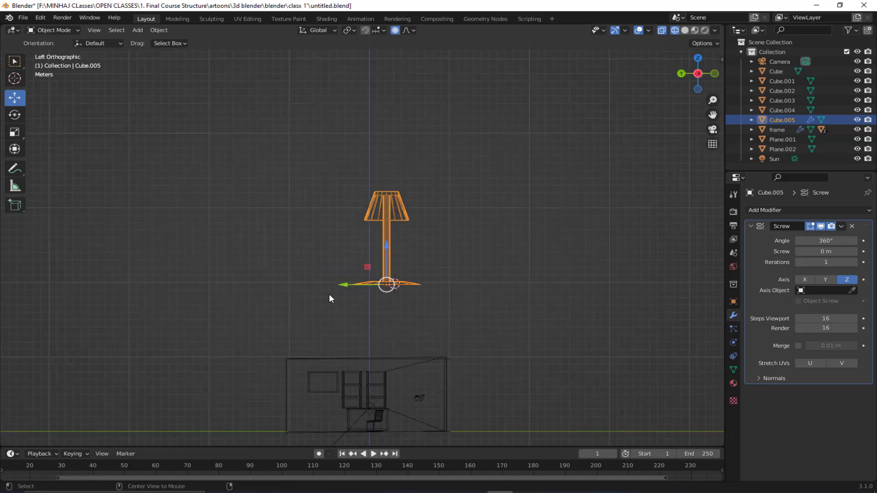
left_click_drag(381, 238, 394, 380)
left_click_drag(341, 394, 385, 396)
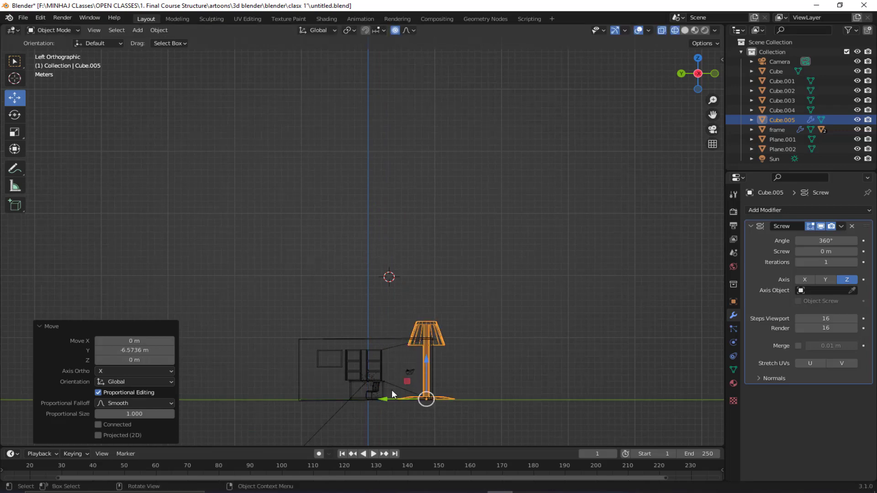
- From the back view, move the lamp about 8.81 m along X to the window side of the room
middle_click_drag(383, 383, 472, 395, "alt")
scroll(307, 410, "up", 1)
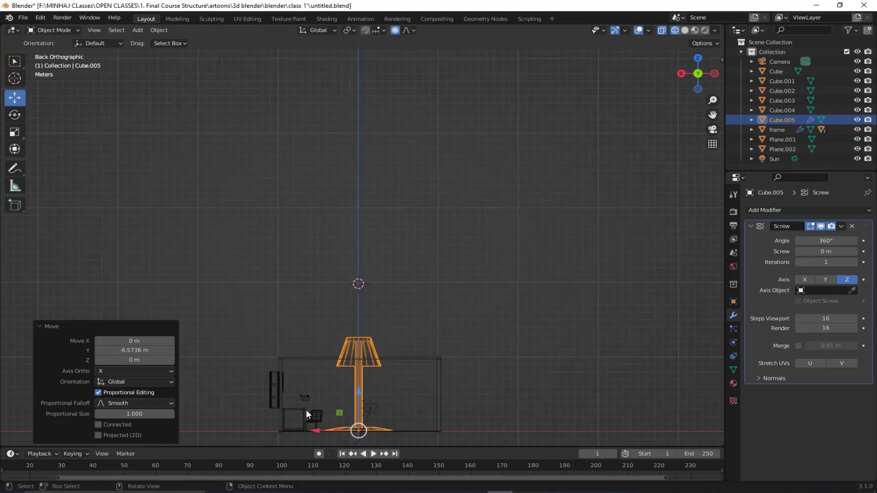
middle_click_drag(322, 412, 359, 238)
middle_click_drag(339, 351, 415, 278, "shift")
scroll(416, 279, "up", 3)
scroll(437, 332, "up", 1)
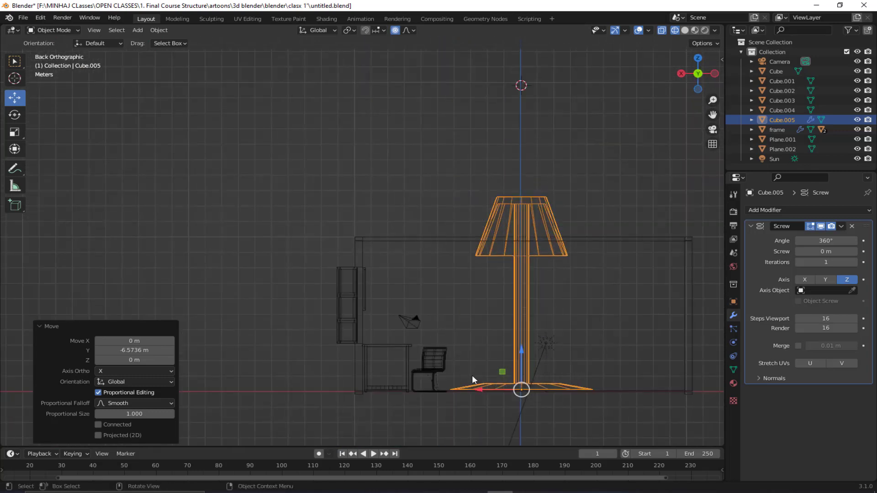
left_click_drag(487, 389, 338, 390)
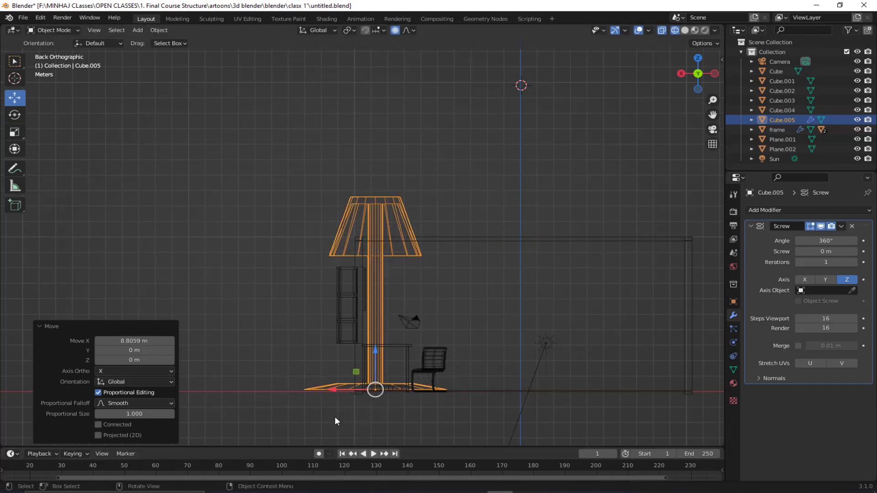
- Scale the lamp down uniformly to 0.289 so it fits the room
key("ctrl+z")
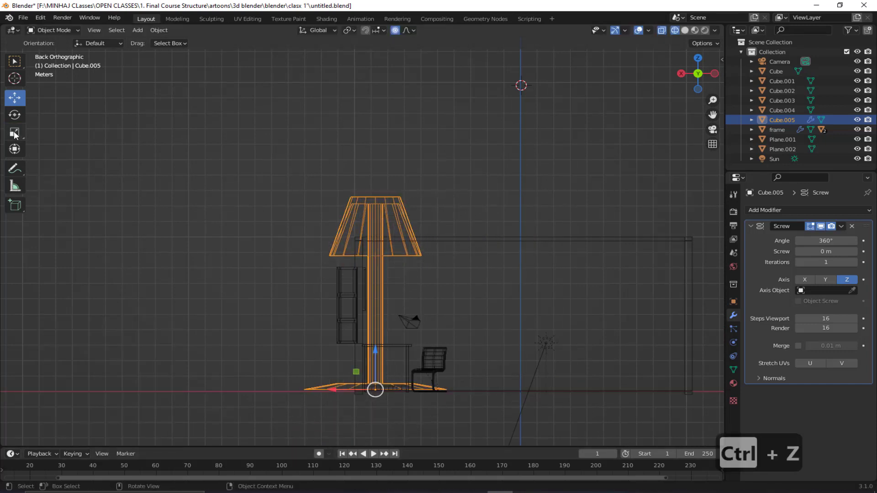
key("s")
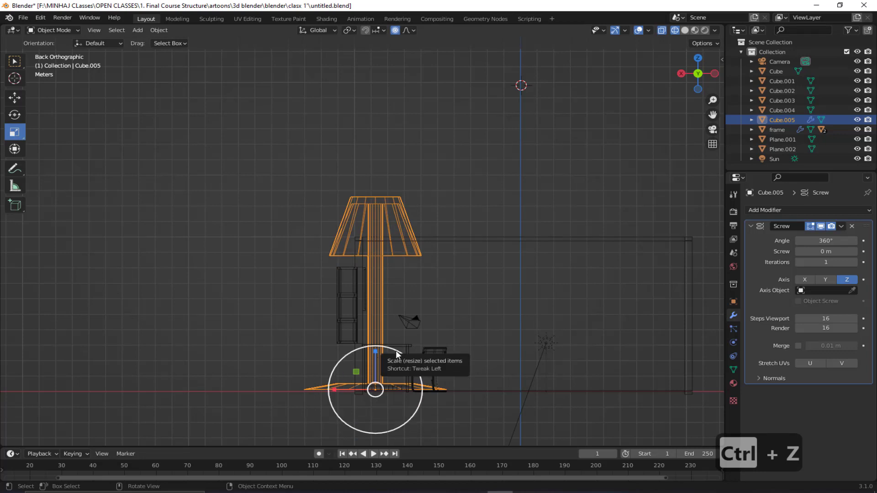
left_click_drag(396, 350, 371, 377)
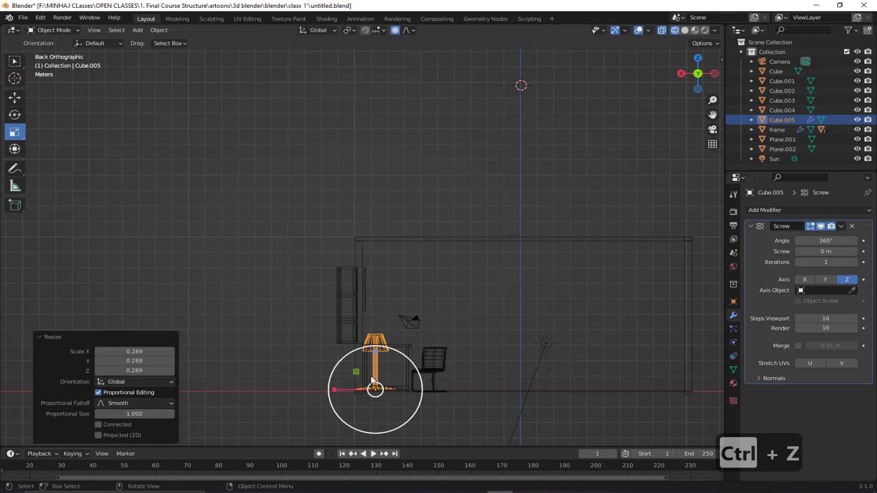
- Move the lamp about 0.45 m along Y in the room corner behind the chair
middle_click_drag(370, 376, 359, 265)
scroll(399, 286, "up", 5)
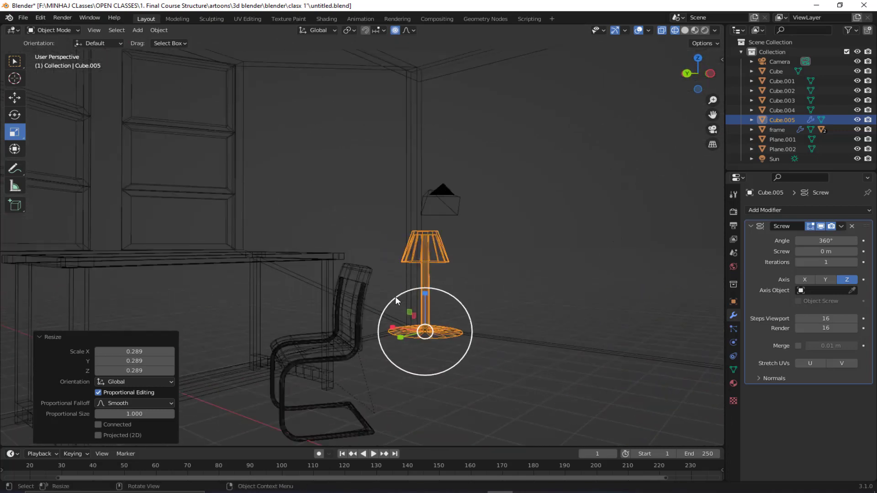
mouse_move(396, 297)
middle_mouse_down()
mouse_move(388, 316)
mouse_move(394, 291)
middle_mouse_up()
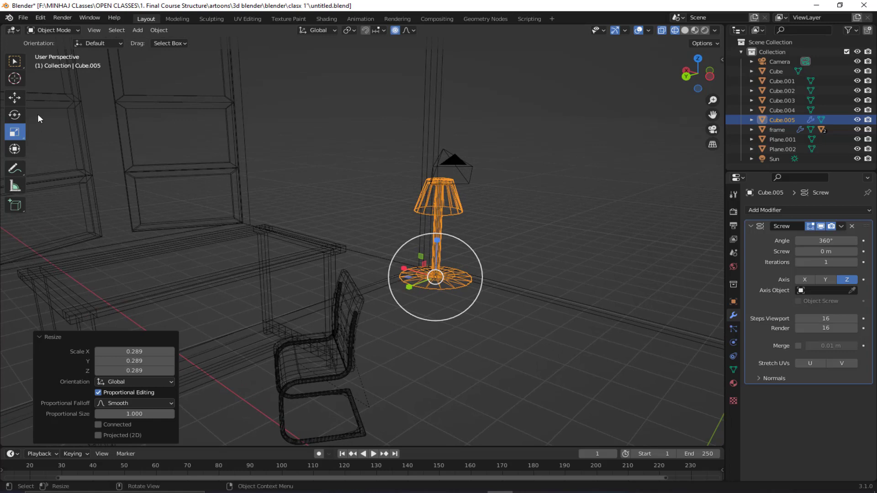
left_click(14, 97)
left_click_drag(402, 290, 394, 293)
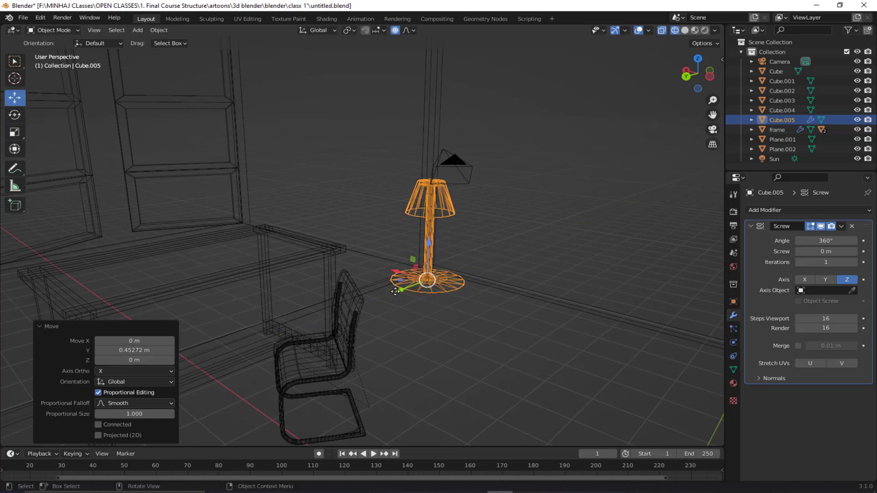
- Preview the room in rendered and solid shading and return to wireframe
key("z")
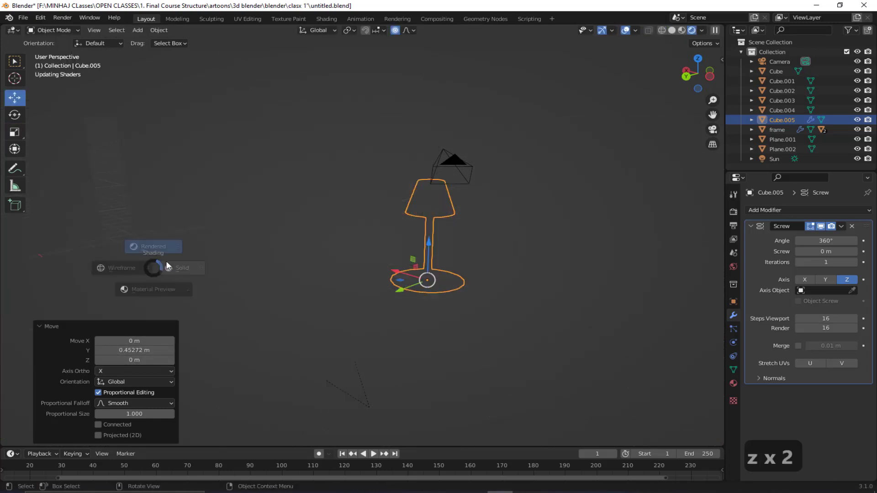
key("z")
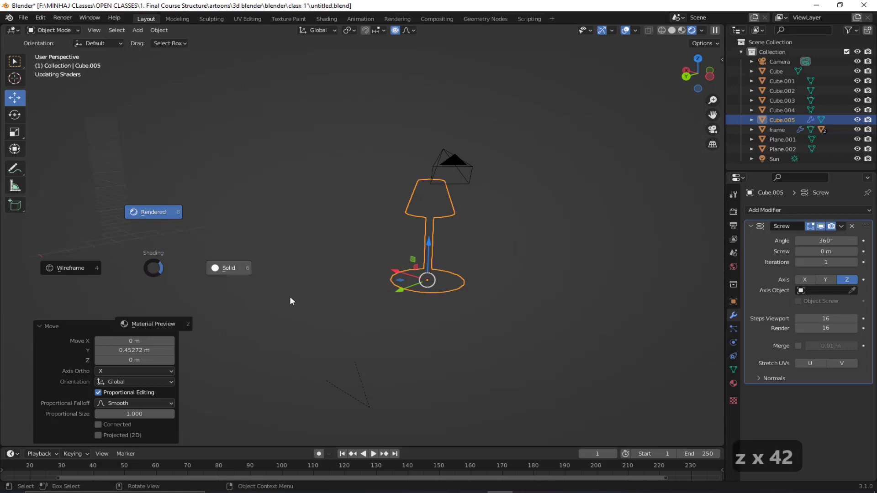
left_click(228, 270)
left_click(171, 273)
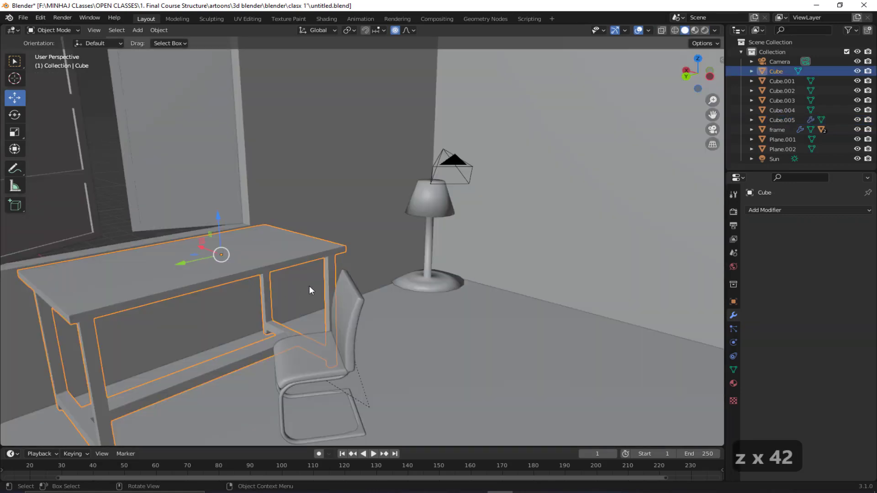
key("shift+z")
- Edit the lamp's profile and raise all the shade vertices along Z to make the pole taller
left_click(421, 211)
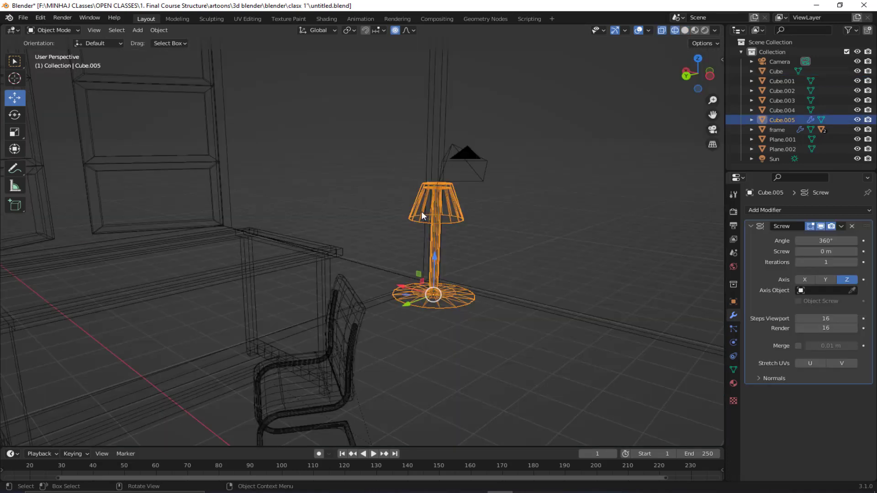
left_click(54, 29)
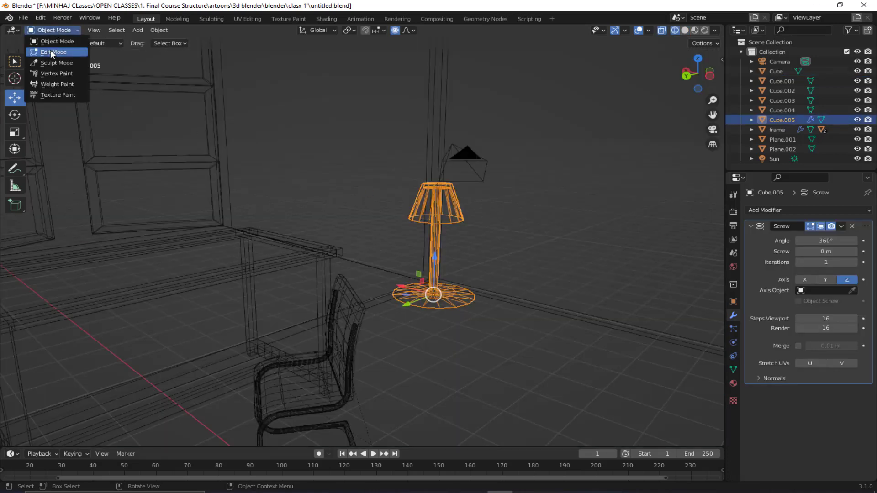
left_click(50, 51)
left_click_drag(397, 157, 510, 251)
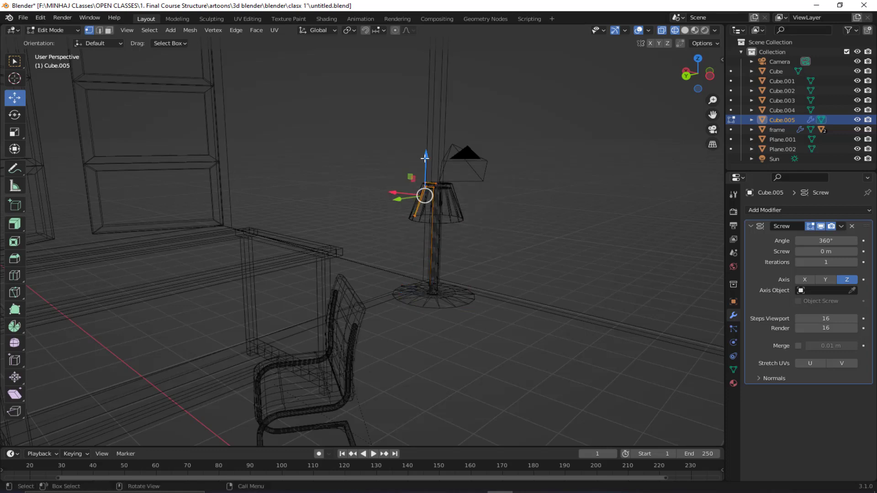
left_click_drag(423, 157, 407, 95)
- Select the pole's upper and lower profile vertices and move them along X towards the lamp's axis to thin the pole
left_click(436, 120)
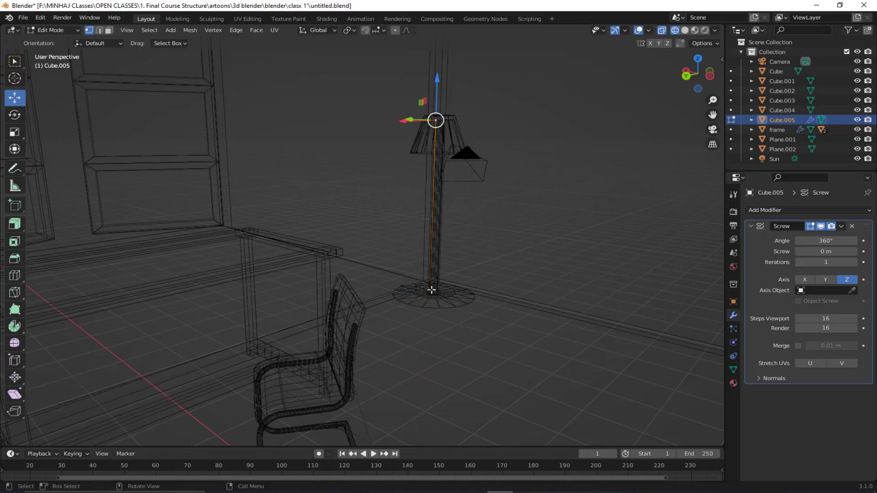
left_click(429, 293, "shift")
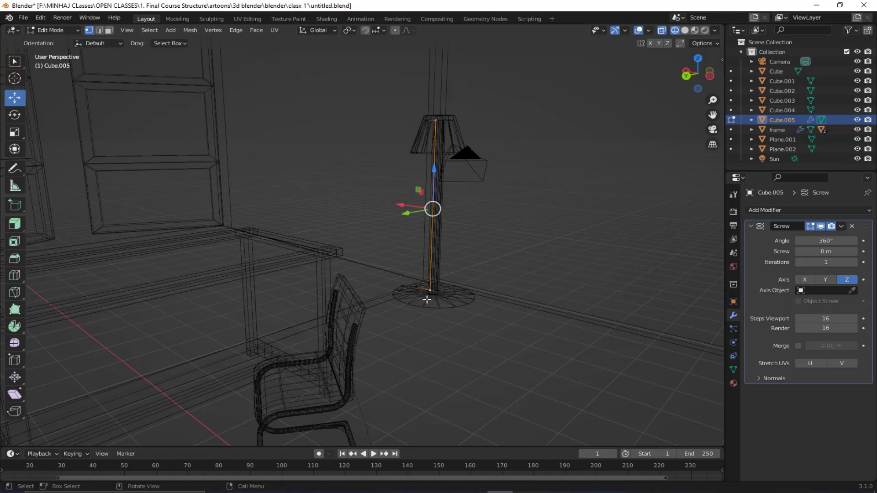
middle_click_drag(429, 292, 287, 190)
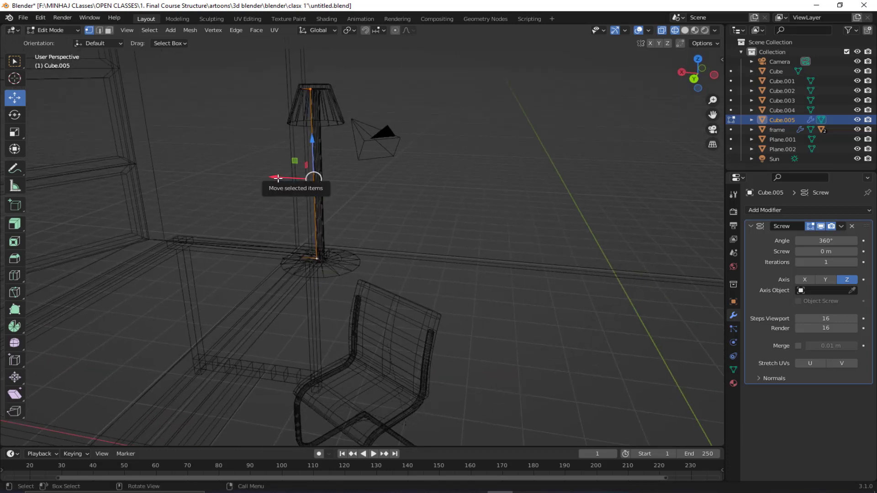
left_click_drag(278, 182, 277, 178)
- Move the base's outer rim vertices about 0.35 m along negative X to shrink the base and return to Object Mode
left_click(279, 276)
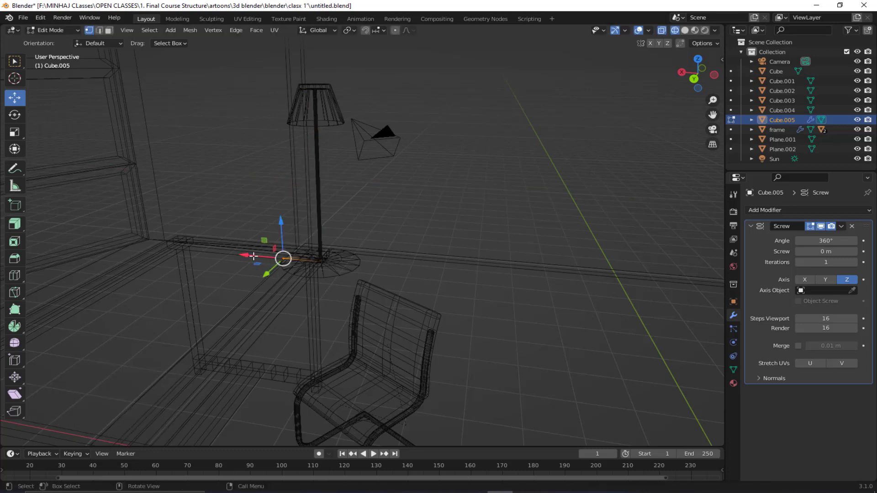
left_click_drag(254, 256, 264, 256)
middle_click_drag(264, 256, 503, 266)
middle_click_drag(553, 180, 366, 238)
left_click(43, 30)
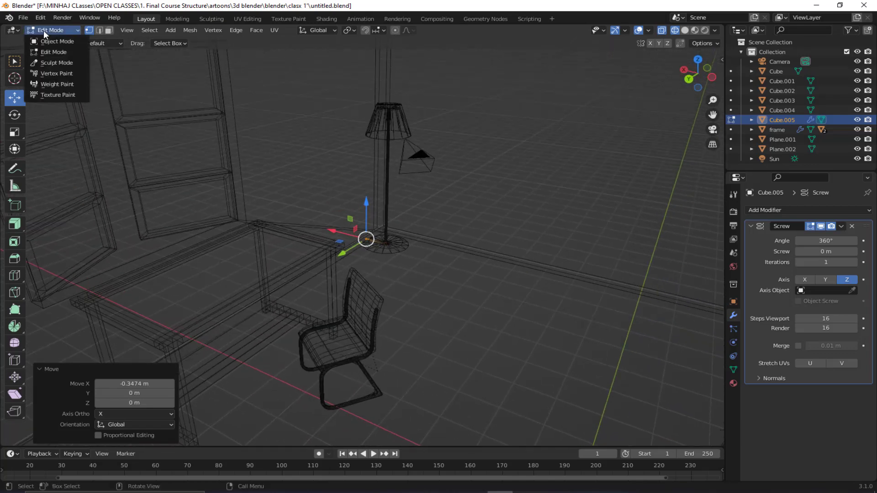
left_click(46, 40)
- Switch the viewport to solid shading and view the lamp together with the table, chair and window
middle_click_drag(414, 211, 364, 192)
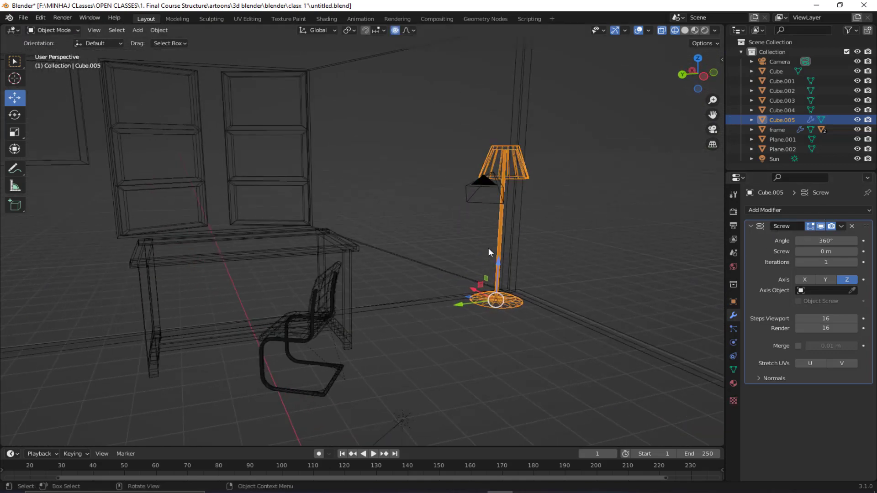
middle_click_drag(489, 247, 485, 260)
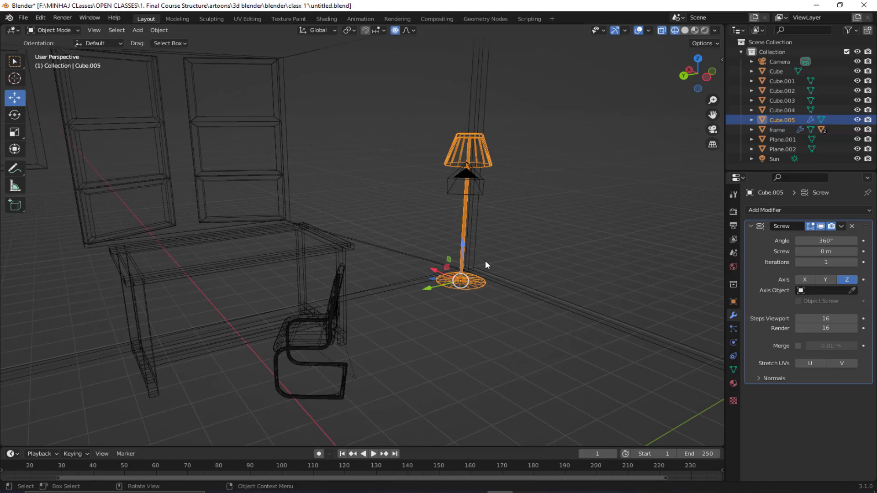
key("z")
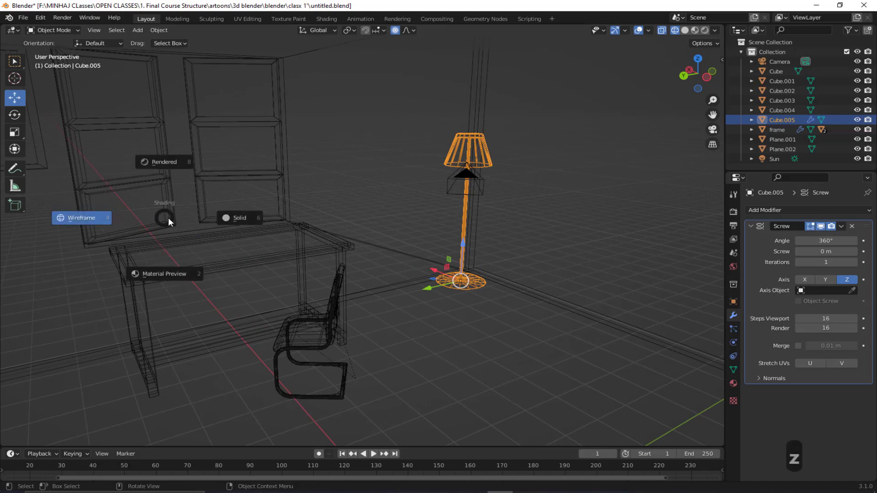
left_click(234, 217)
mouse_move(401, 256)
middle_mouse_down()
mouse_move(369, 256)
mouse_move(410, 278)
mouse_move(325, 233)
mouse_move(364, 236)
middle_mouse_up()
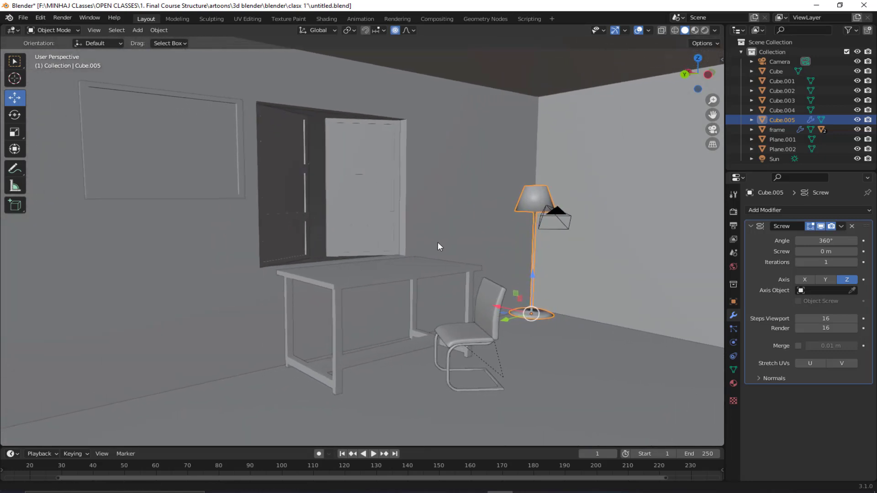